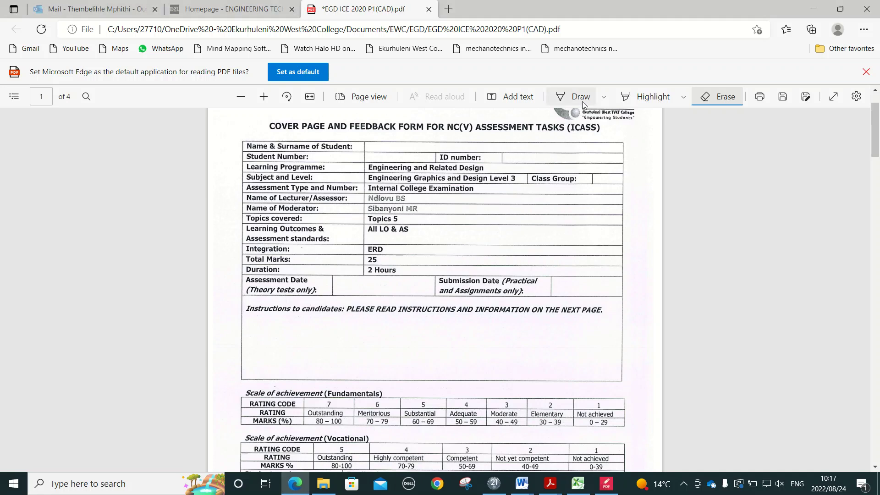
Highlight "October 2020" in the footer of the Question 1 page
click(637, 99)
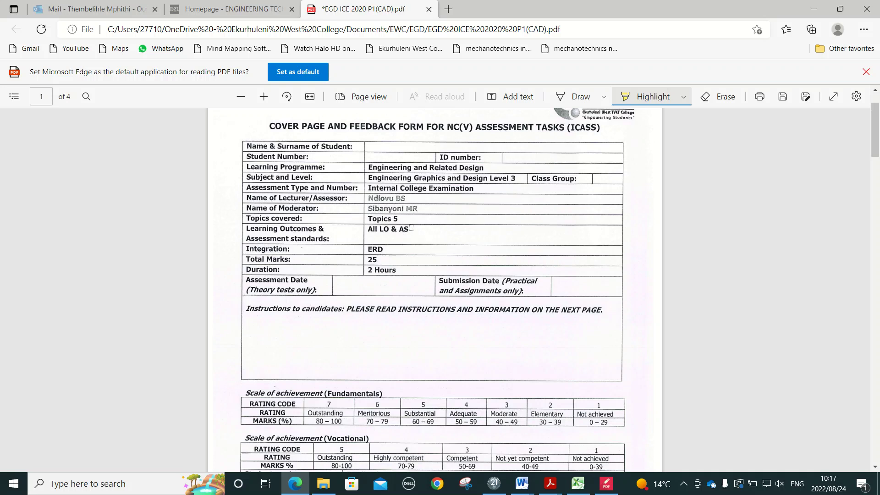
scroll(436, 323, down, 5)
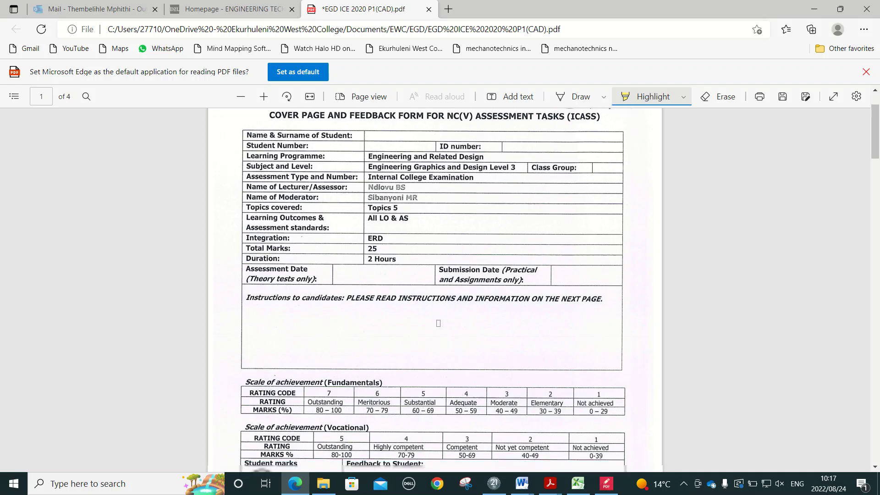
scroll(438, 323, down, 3)
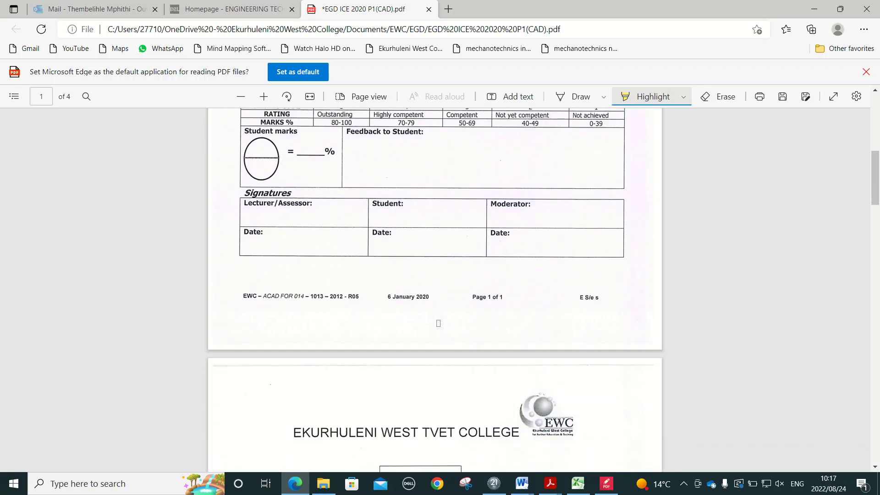
scroll(438, 323, down, 15)
scroll(438, 323, down, 9)
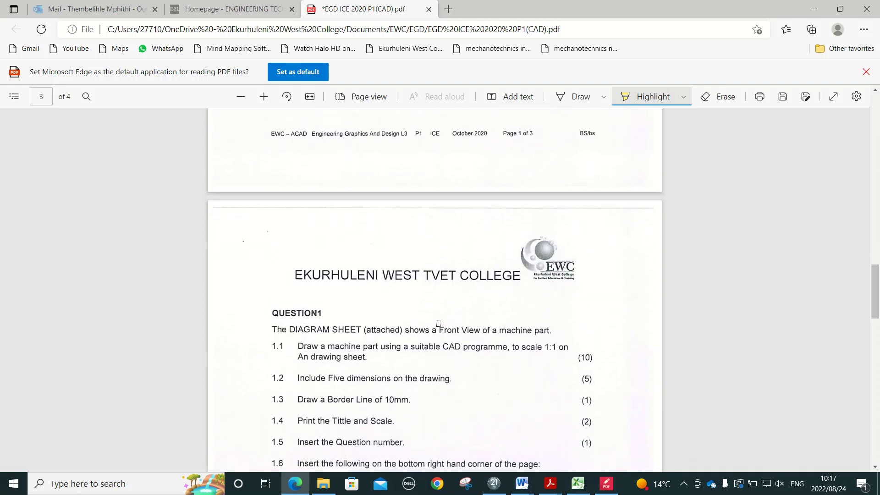
scroll(438, 323, down, 1)
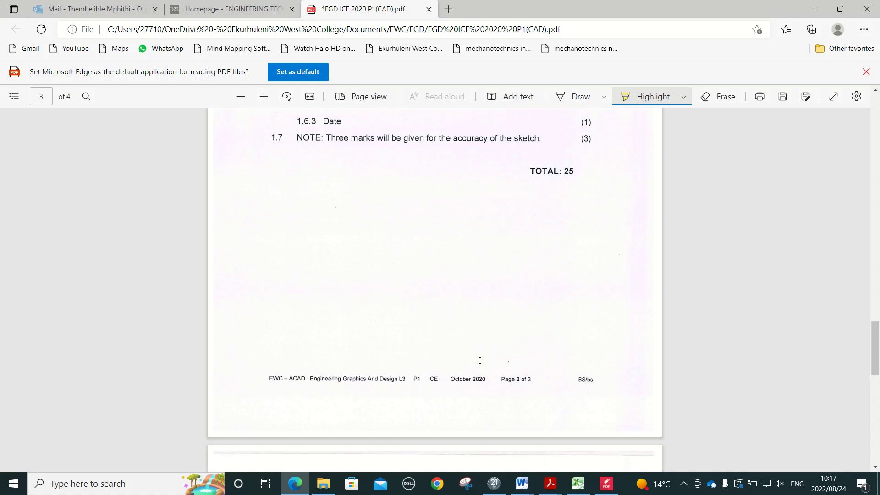
drag(481, 380, 443, 381)
Review the diagram sheet, the Question 1 tasks and the instructions and information section of the exam paper
scroll(519, 393, down, 9)
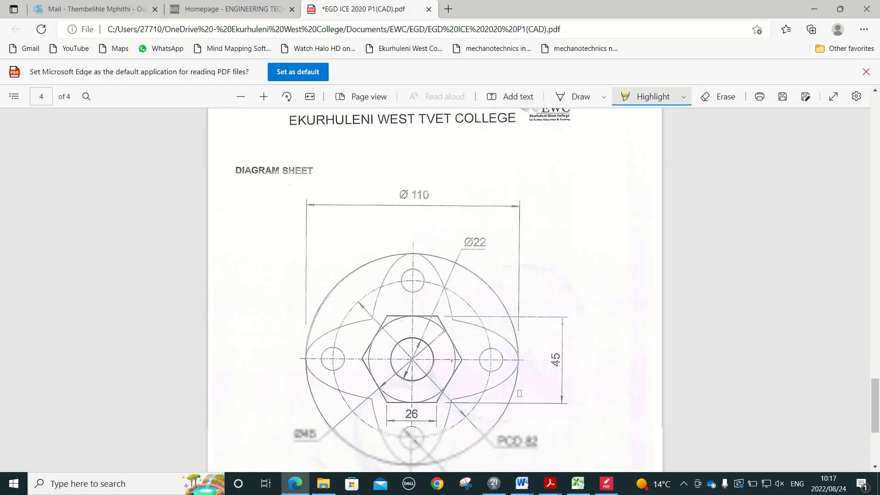
scroll(519, 393, down, 1)
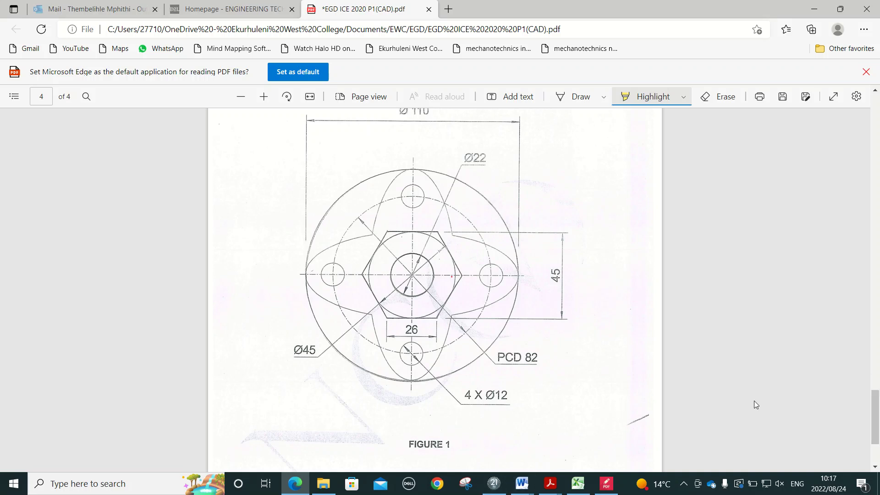
scroll(666, 417, up, 10)
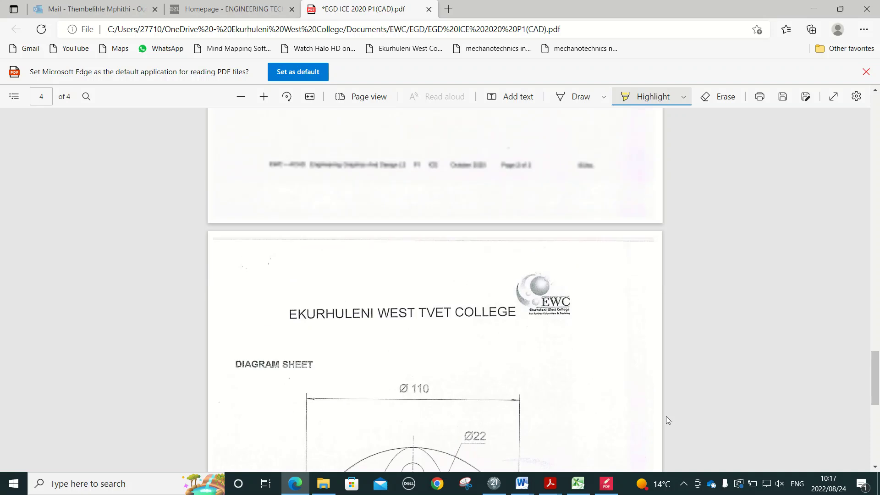
scroll(666, 417, up, 6)
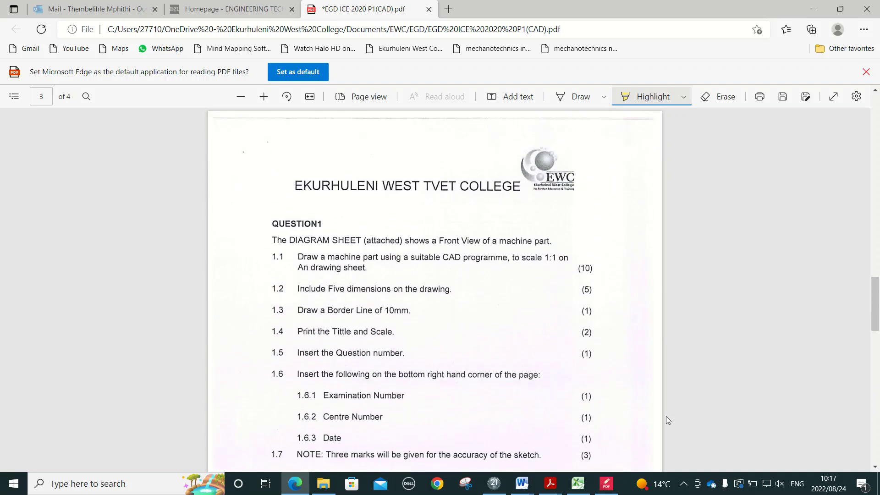
scroll(666, 420, down, 1)
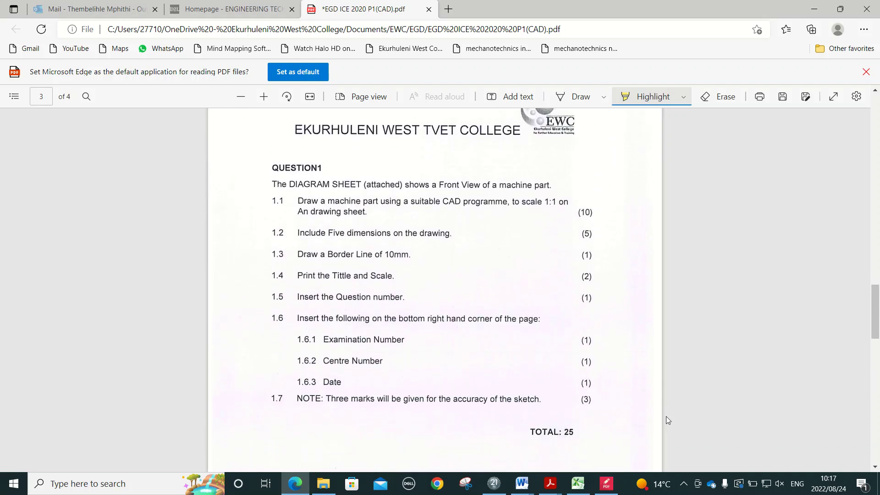
scroll(668, 420, up, 5)
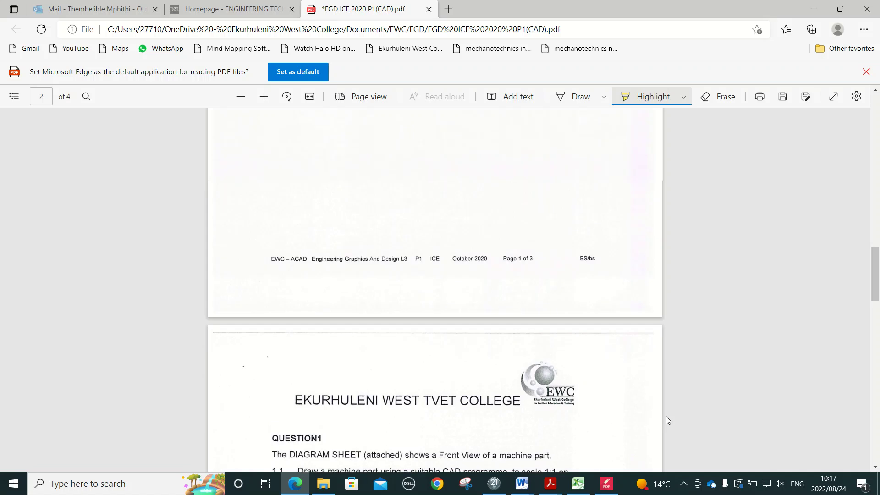
scroll(668, 421, up, 6)
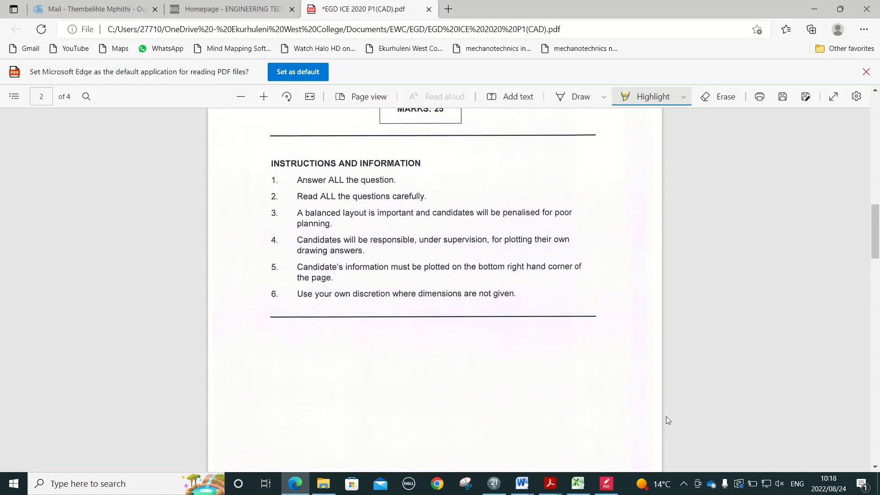
scroll(668, 420, down, 2)
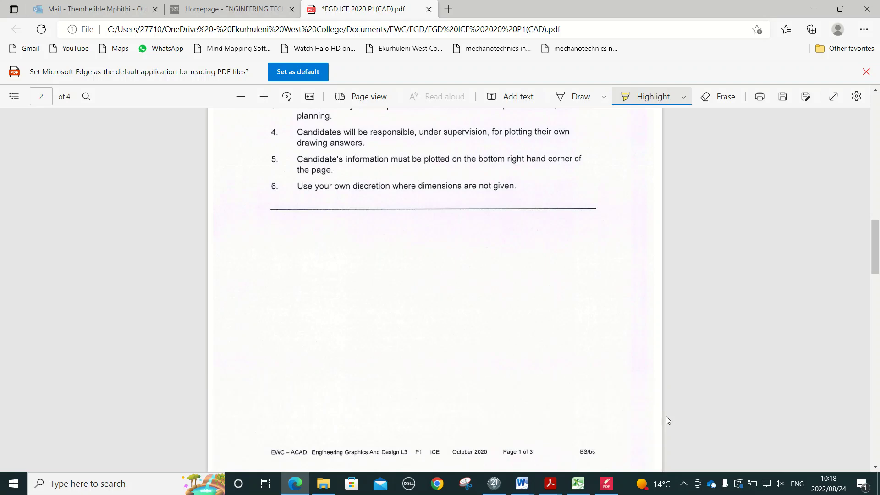
scroll(668, 420, down, 7)
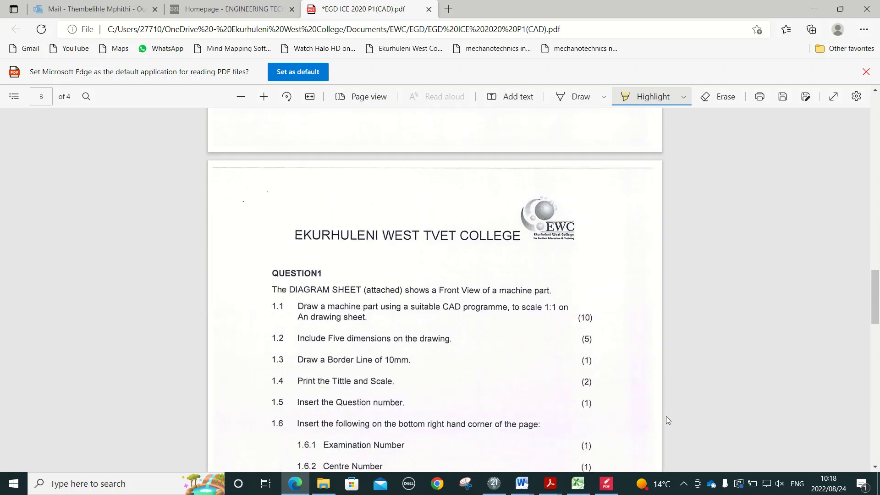
scroll(667, 420, down, 1)
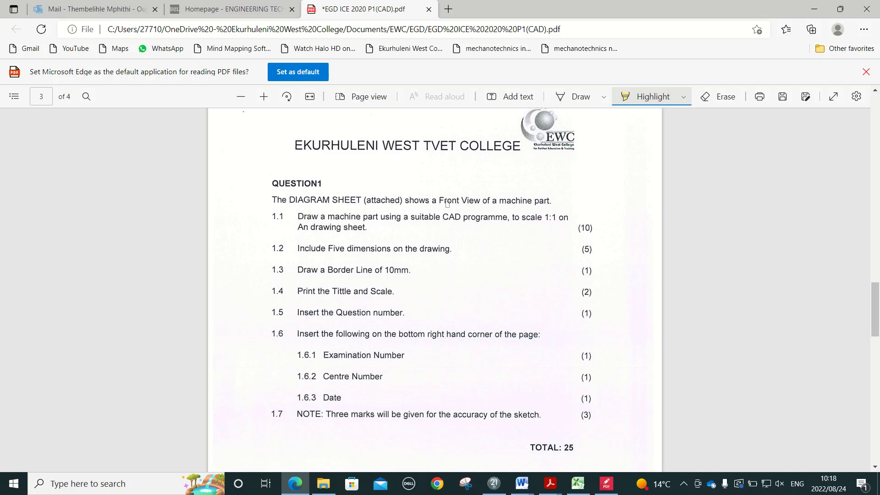
Highlight "machine part", "scale 1:1", "Five", "10mm", "Tittle and Scale" and "Question number" in Question 1 and items 1.1 to 1.5
drag(501, 200, 550, 202)
mouse_move(523, 218)
mouse_down()
mouse_move(562, 218)
mouse_move(555, 223)
mouse_up()
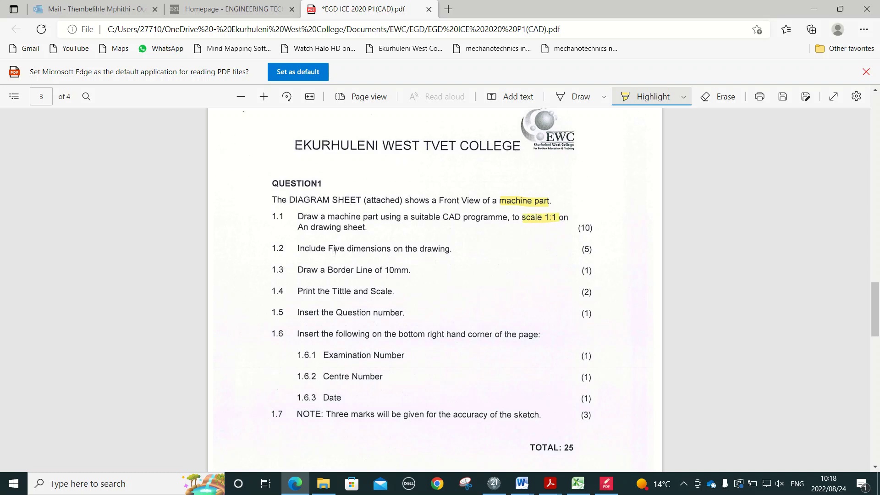
drag(328, 248, 348, 248)
drag(388, 270, 408, 270)
drag(334, 290, 390, 288)
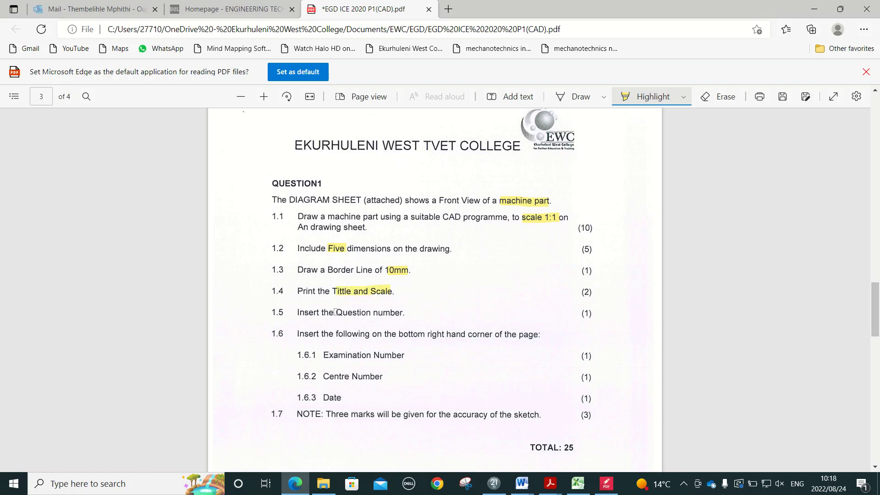
drag(335, 312, 406, 312)
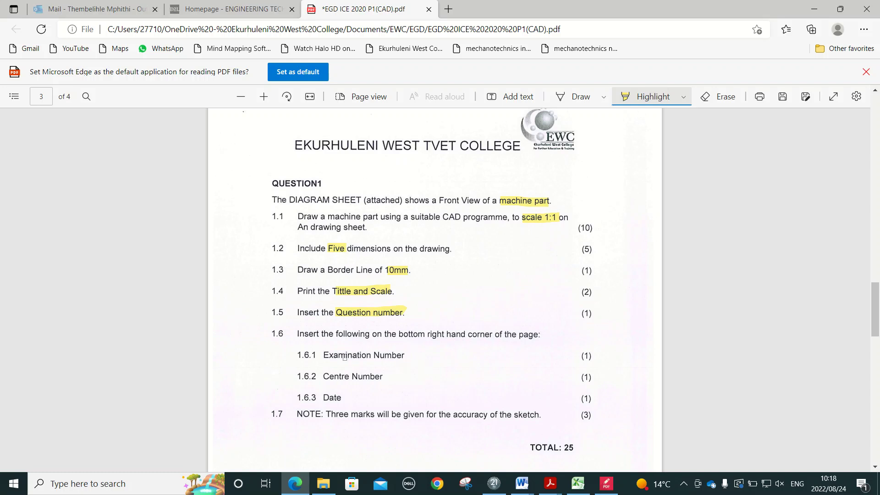
Highlight "Examination Number", "Centre Number" and "Date" under item 1.6, plus "Three" and "accuracy of the sketch" in item 1.7
drag(322, 355, 405, 356)
drag(324, 376, 383, 376)
drag(325, 398, 356, 397)
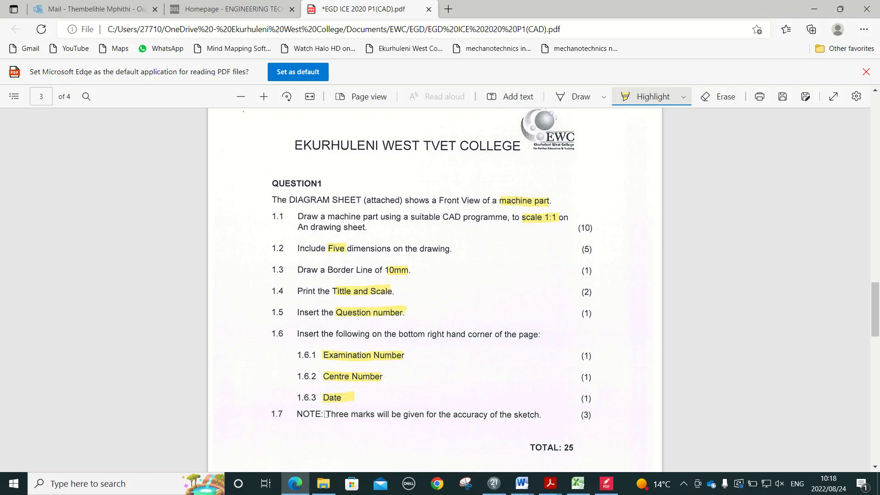
drag(327, 414, 366, 416)
drag(454, 415, 553, 414)
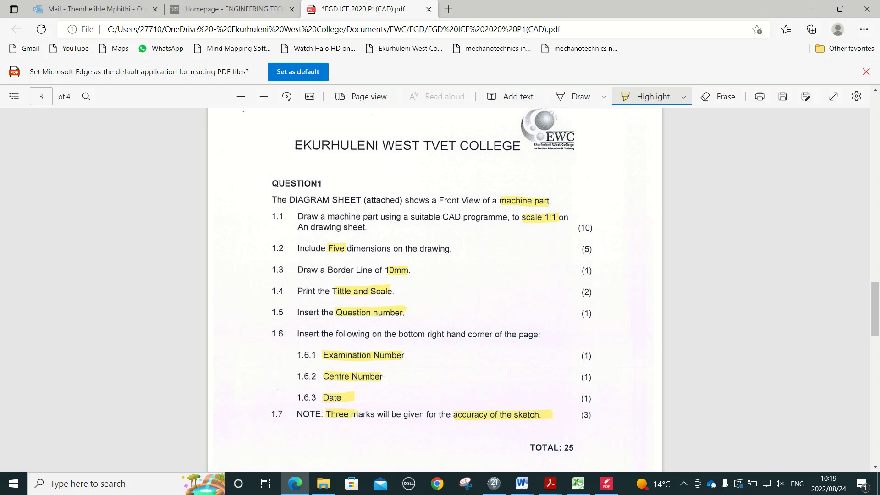
Draw red freehand vertical and horizontal centre lines through the machine part on the diagram sheet, extending just past the outer circle
scroll(506, 371, down, 15)
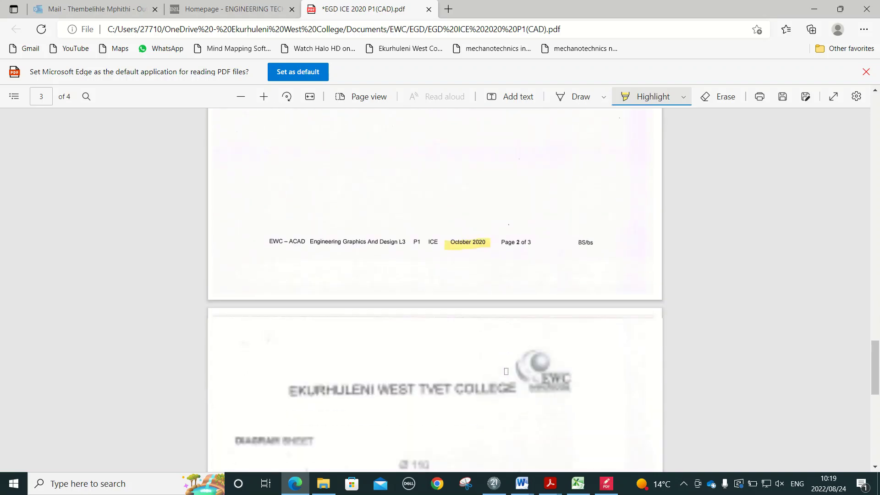
scroll(506, 371, down, 1)
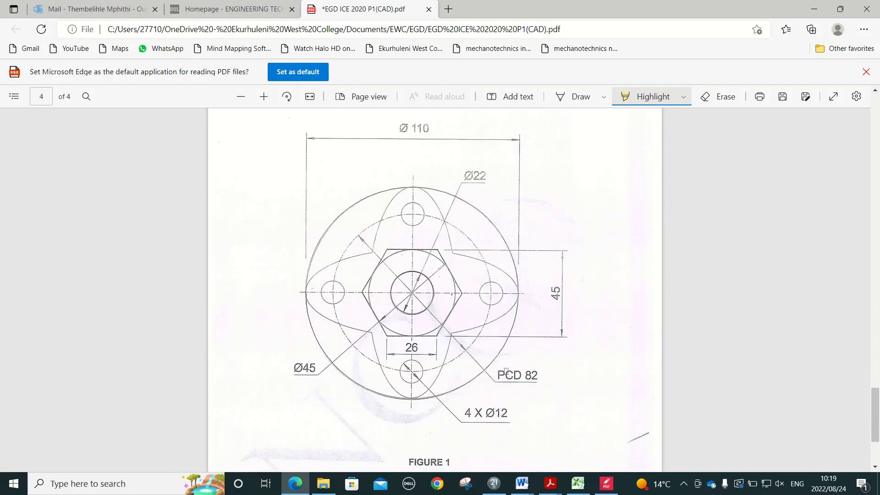
scroll(506, 371, up, 1)
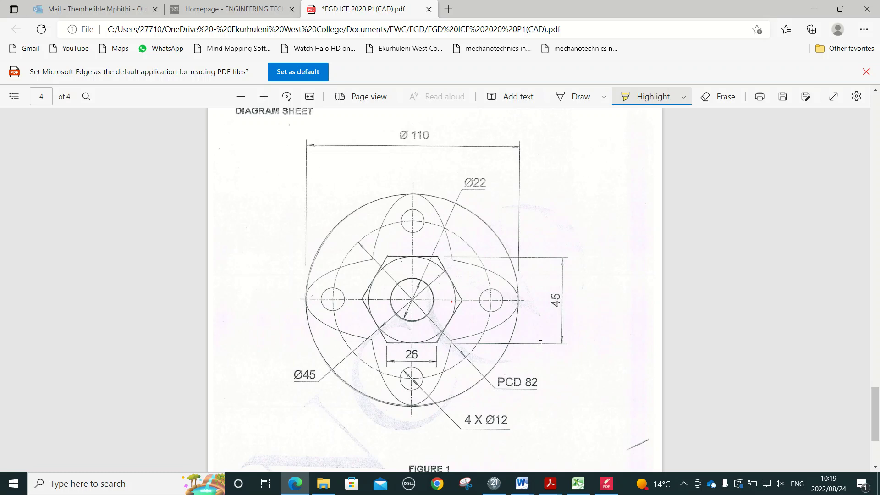
click(564, 100)
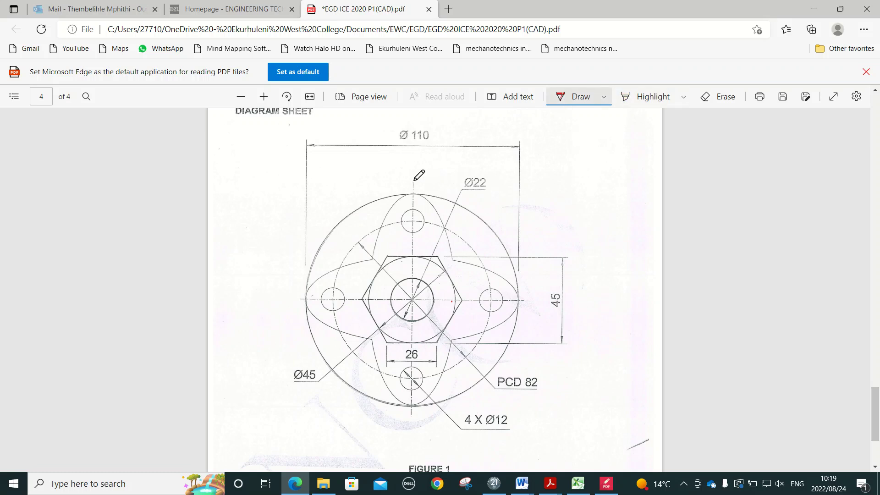
drag(415, 181, 415, 417)
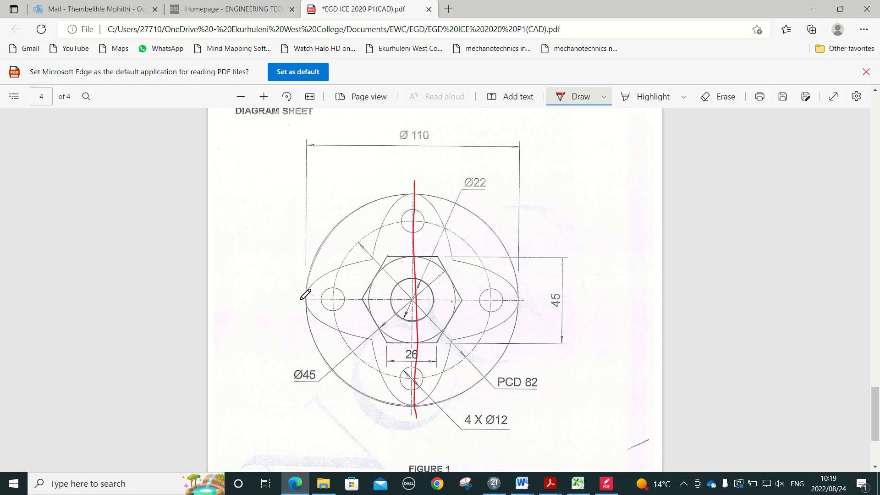
drag(300, 299, 534, 301)
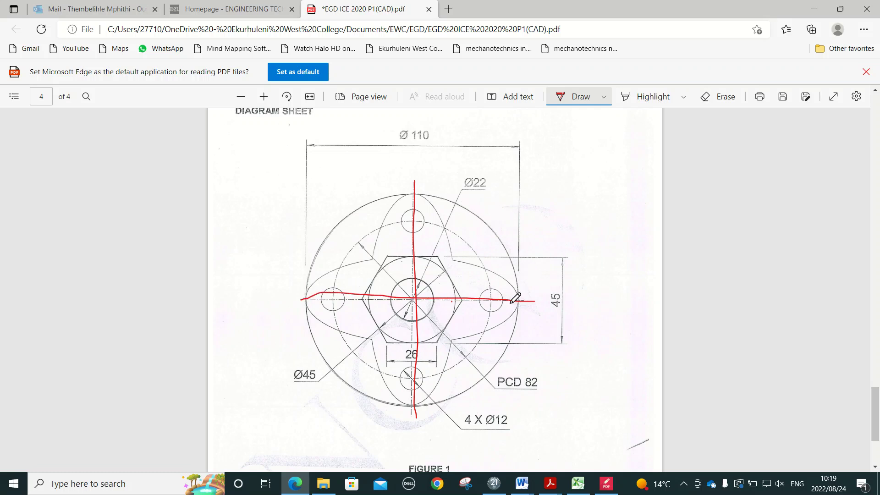
Add short red end marks to all four ends of the freehand centre lines
drag(419, 416, 399, 416)
drag(425, 181, 412, 180)
drag(297, 294, 296, 318)
drag(538, 296, 538, 309)
Circle the Ø 110 dimension and write 10 beside both ends of the horizontal centre line
mouse_move(420, 124)
mouse_down()
mouse_move(393, 133)
mouse_move(442, 140)
mouse_move(421, 126)
mouse_up()
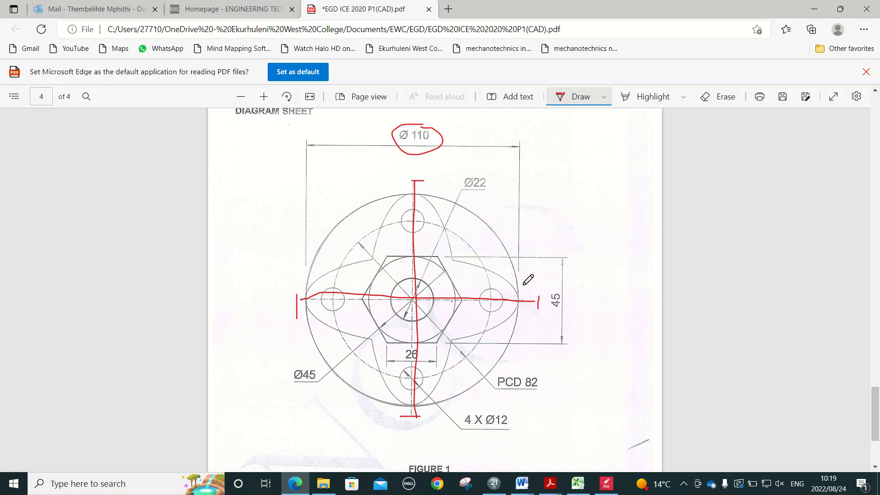
mouse_move(523, 286)
mouse_down()
mouse_move(523, 294)
mouse_move(537, 285)
mouse_move(526, 286)
mouse_up()
mouse_move(292, 278)
mouse_down()
mouse_move(292, 288)
mouse_move(306, 282)
mouse_move(298, 280)
mouse_up()
Switch to TurboCAD and inspect the Paper 1 sheet layout and the model space, finishing in the model space
mouse_move(485, 492)
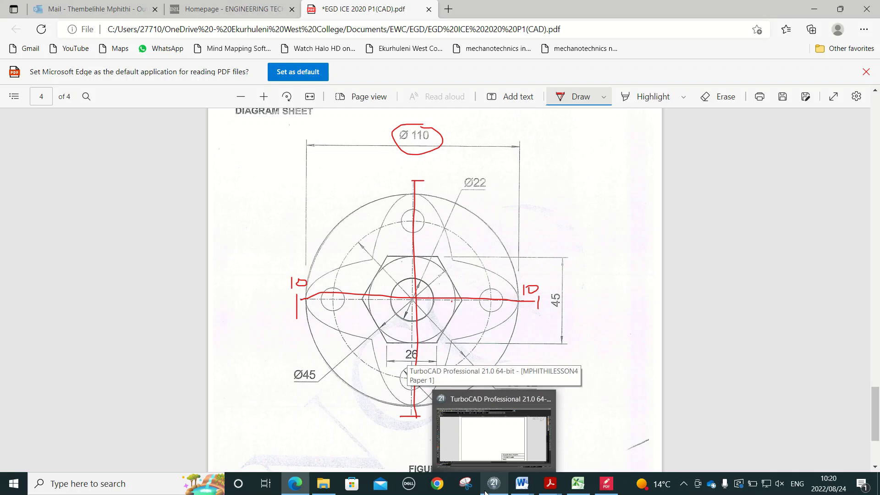
click(485, 492)
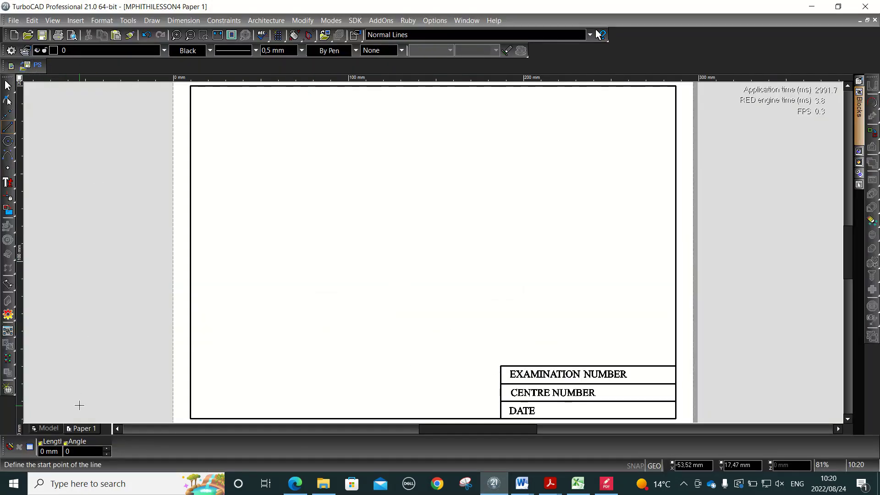
click(41, 428)
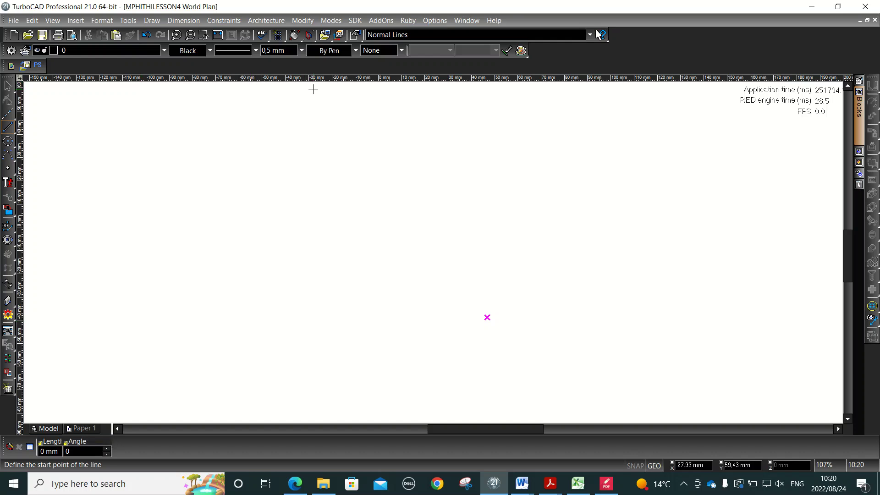
click(82, 429)
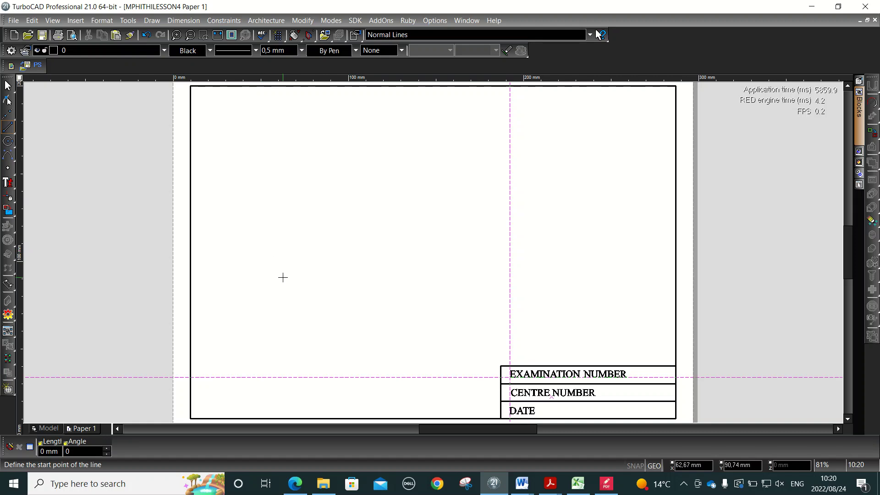
click(46, 428)
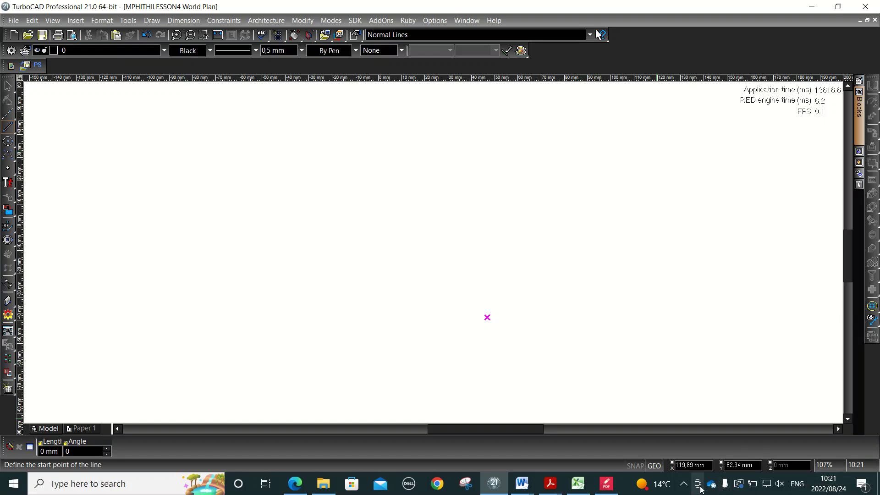
click(687, 482)
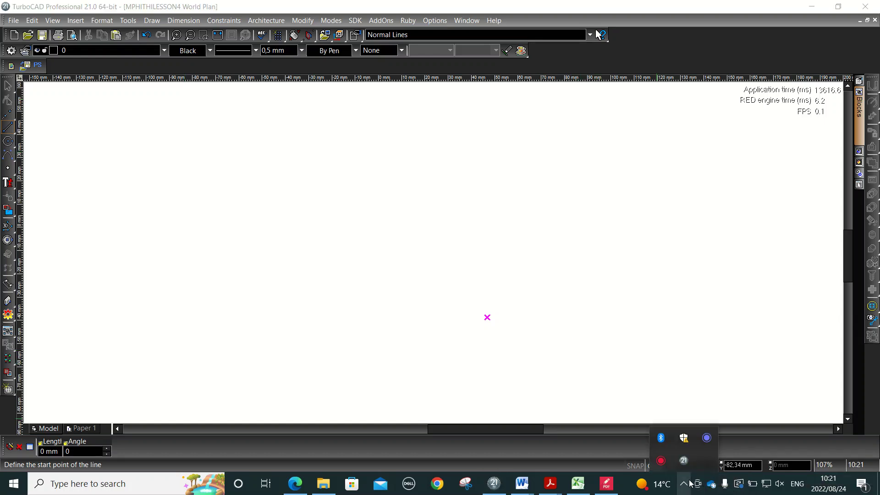
click(661, 461)
Switch back to the annotated diagram sheet of EGD ICE 2020 P1(CAD).pdf in Edge
key(alt+Tab)
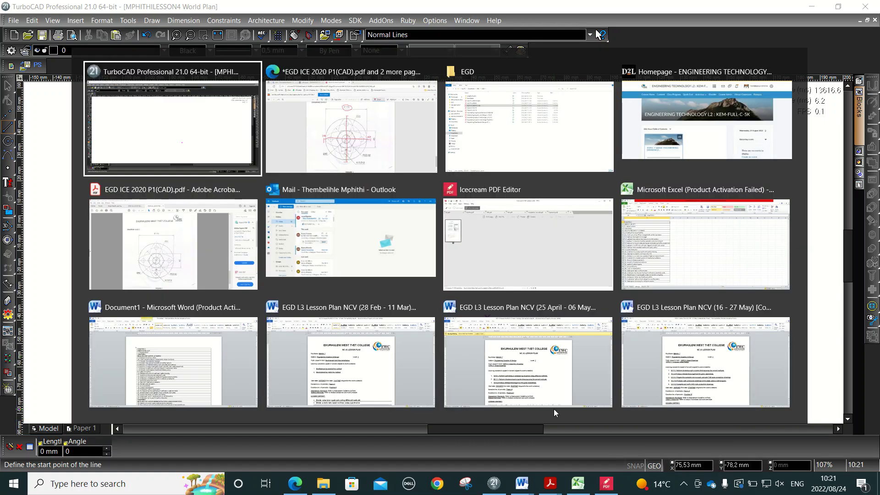
key(alt+Tab)
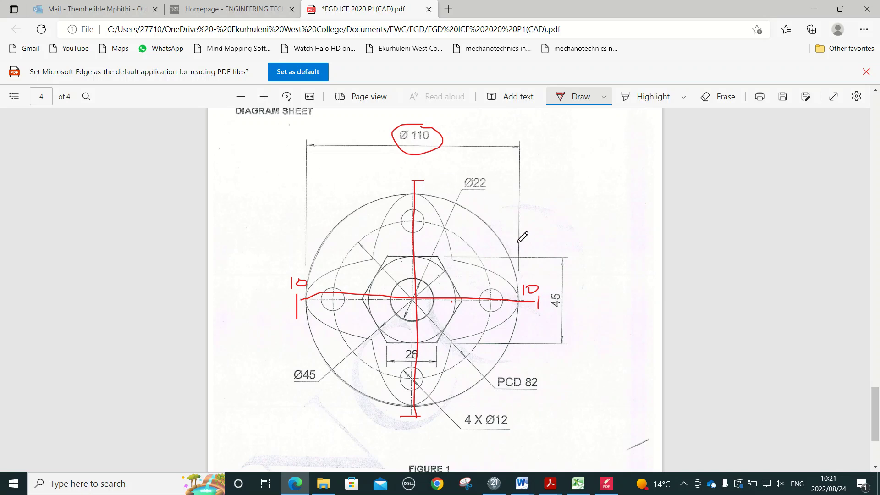
Switch to TurboCAD and set up the single Line tool with a dash-dot centre line pattern and 0,1 mm line width
key(alt+Tab)
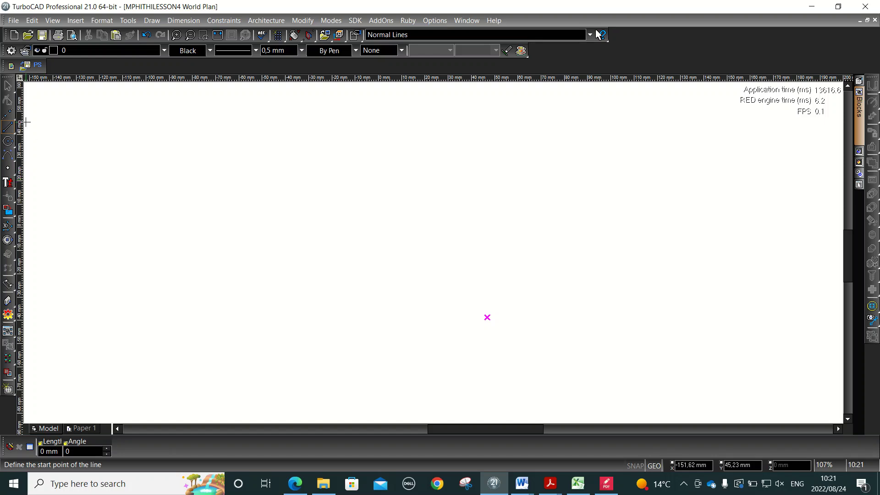
click(9, 129)
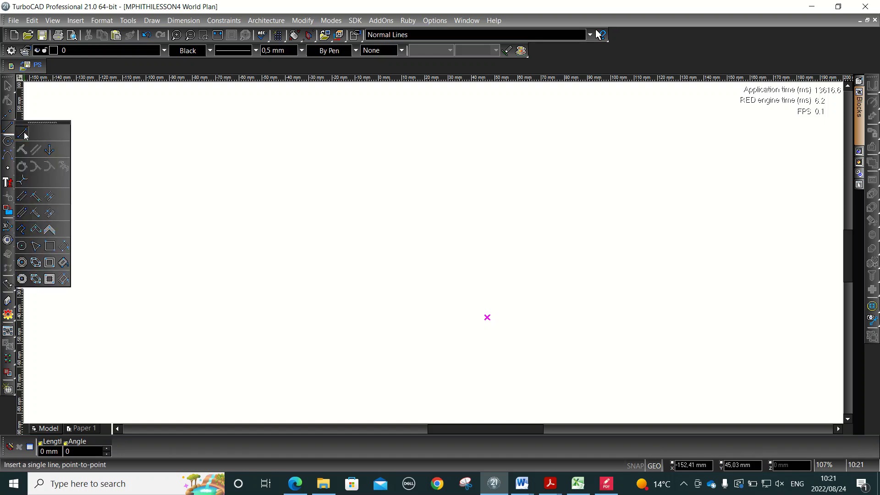
click(22, 132)
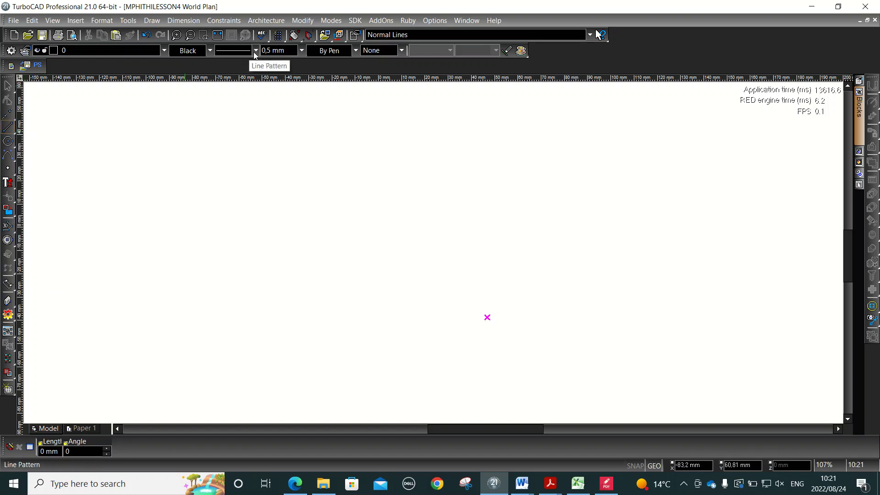
click(255, 50)
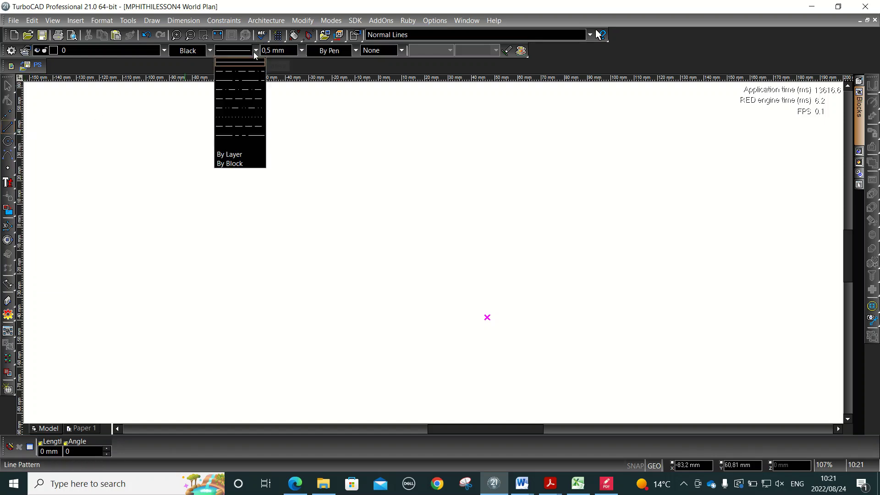
click(253, 82)
click(302, 50)
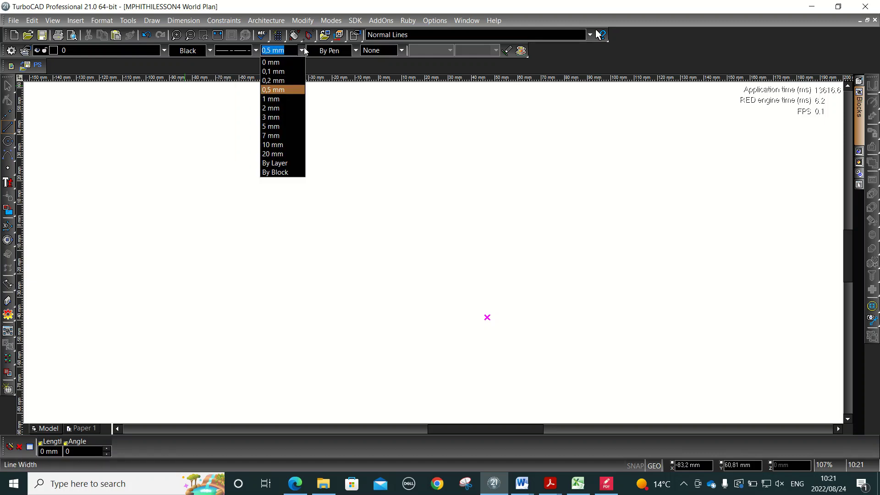
click(280, 71)
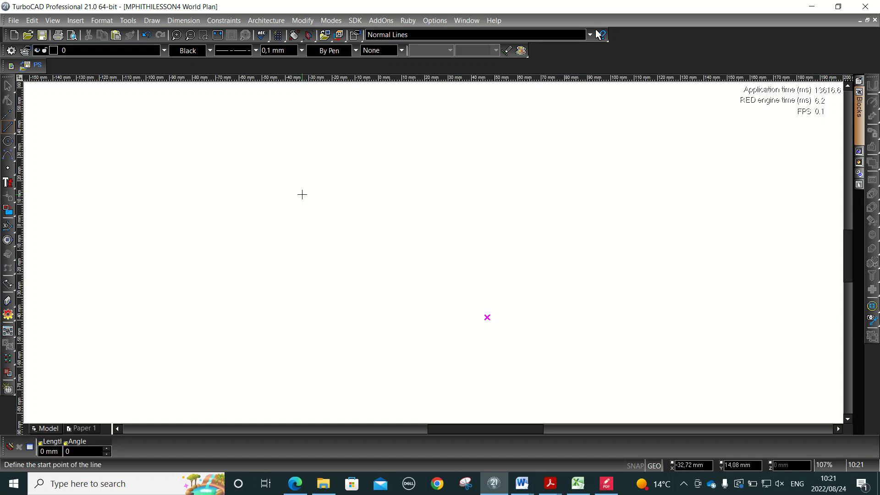
Draw a horizontal centre line from the origin (0, 0) with length 130 mm and angle 0
key(Tab)
key(Tab)
key(Tab)
text(0)
key(Tab)
text(0)
key(Return)
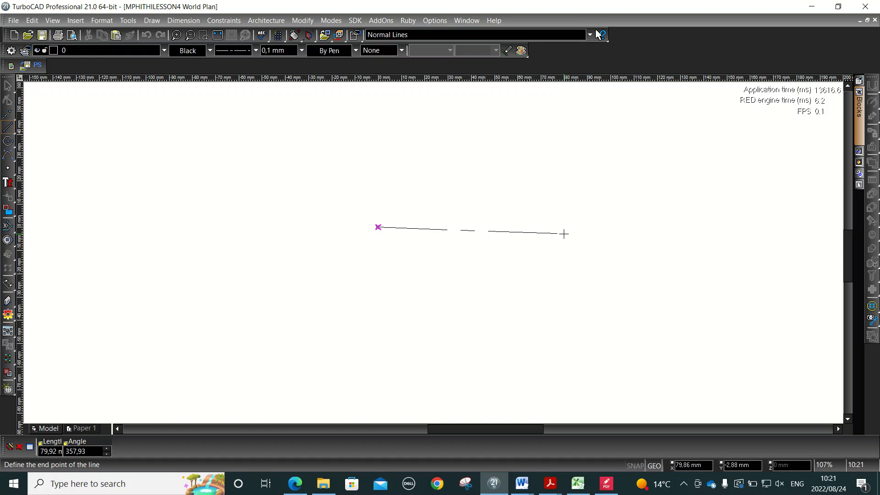
key(Tab)
text(130)
key(Tab)
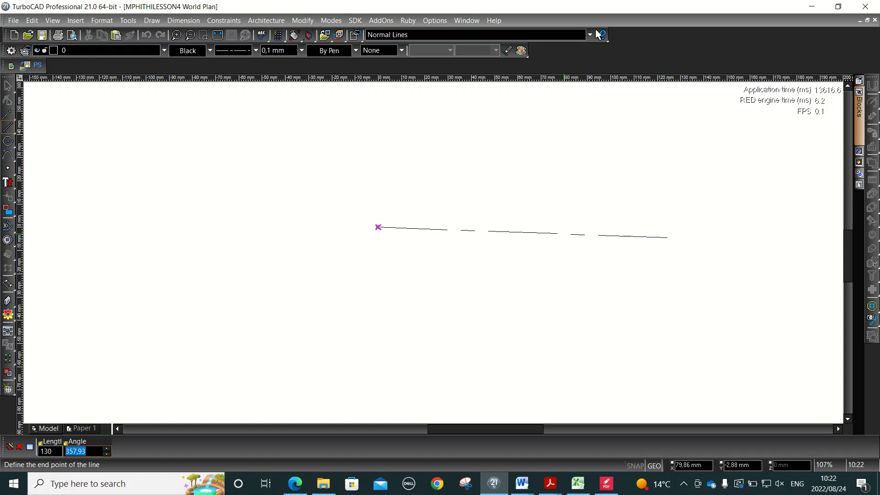
text(0)
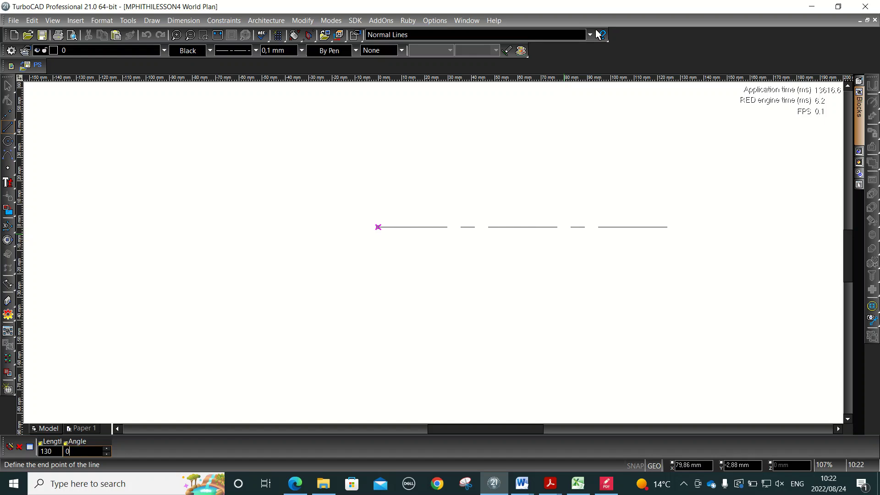
key(Return)
key(Escape)
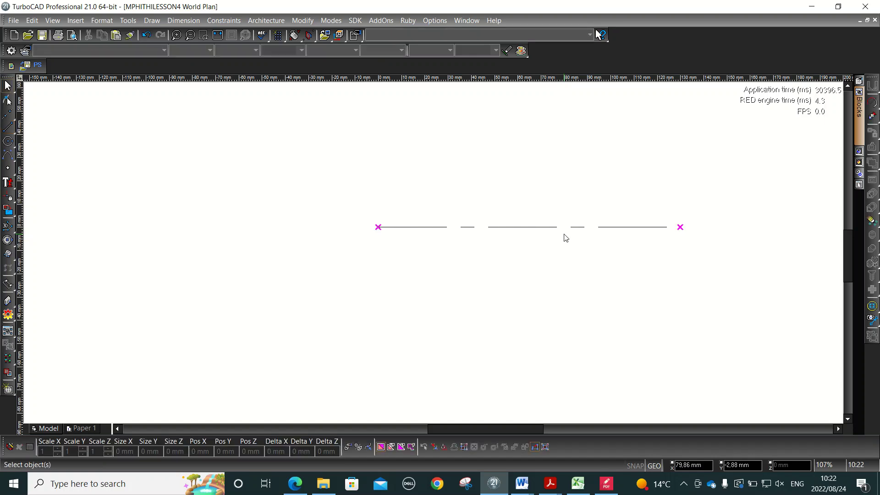
Centre the horizontal line on the origin by setting its X position to 0
click(474, 228)
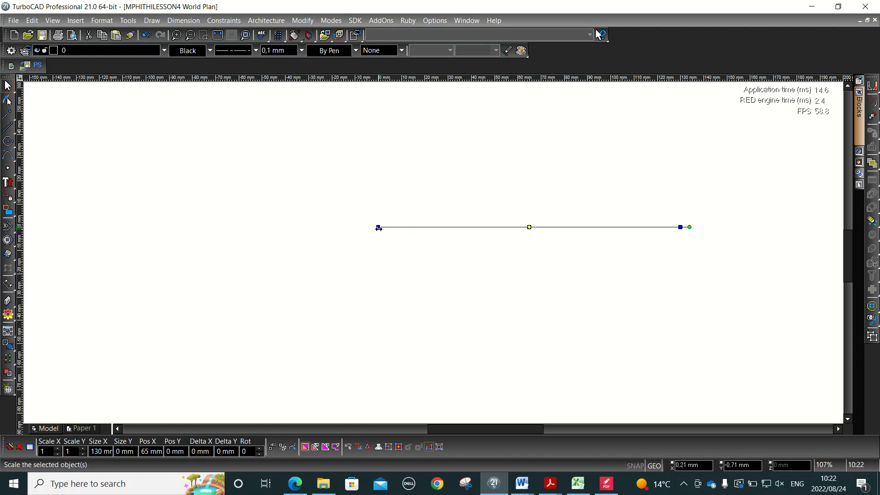
click(446, 261)
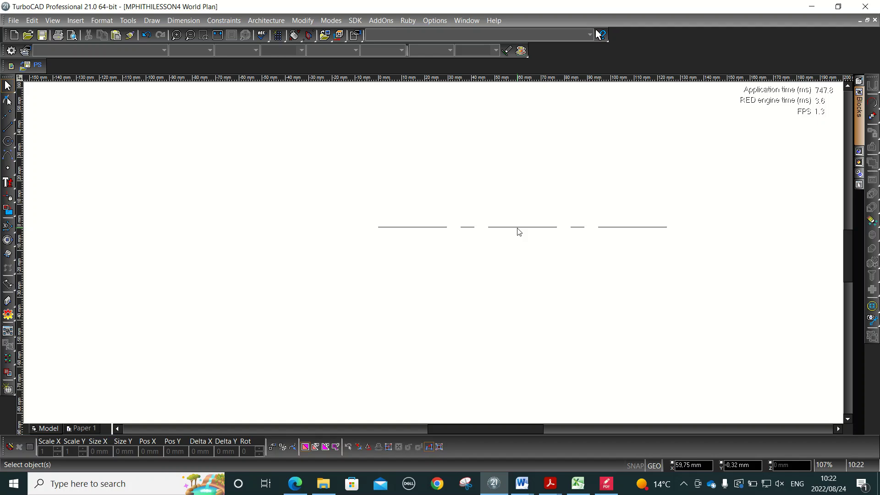
click(517, 227)
click(466, 288)
click(519, 227)
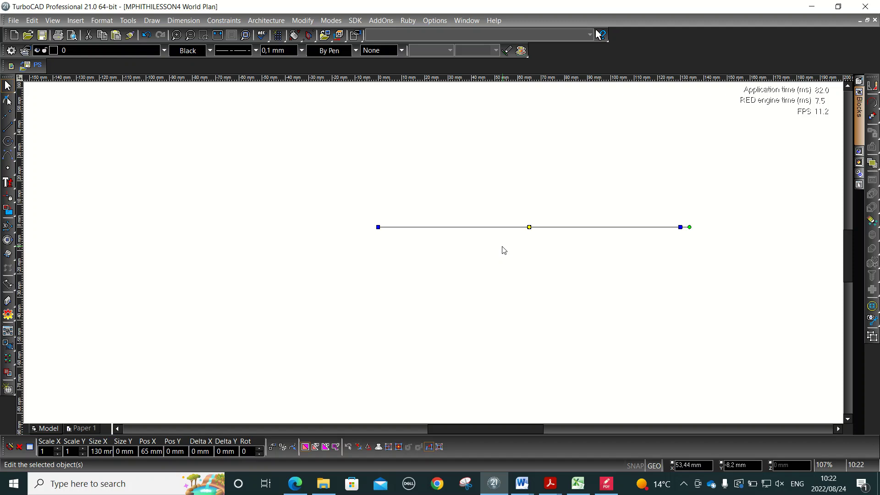
key(Tab)
key(Tab)
key(Tab)
key(Tab)
key(Tab)
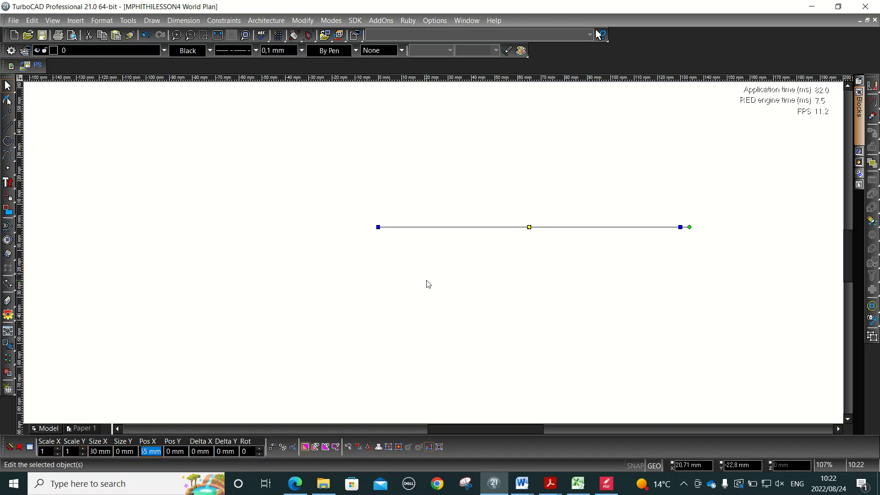
text(0)
key(Return)
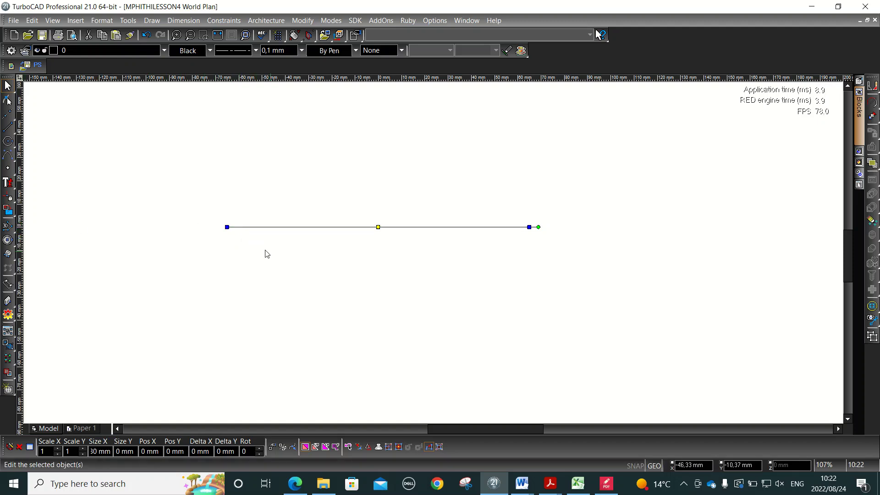
click(94, 258)
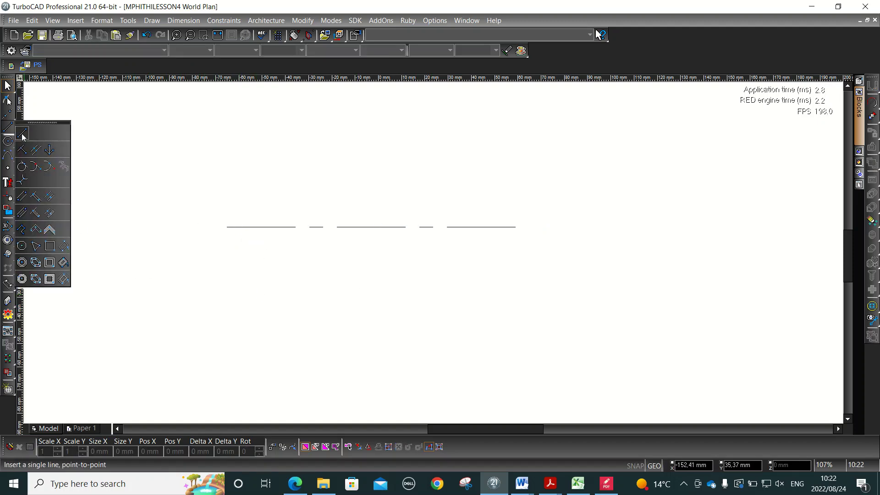
Draw a vertical centre line from the origin (0, 0) with length 130 mm and angle 90
click(7, 127)
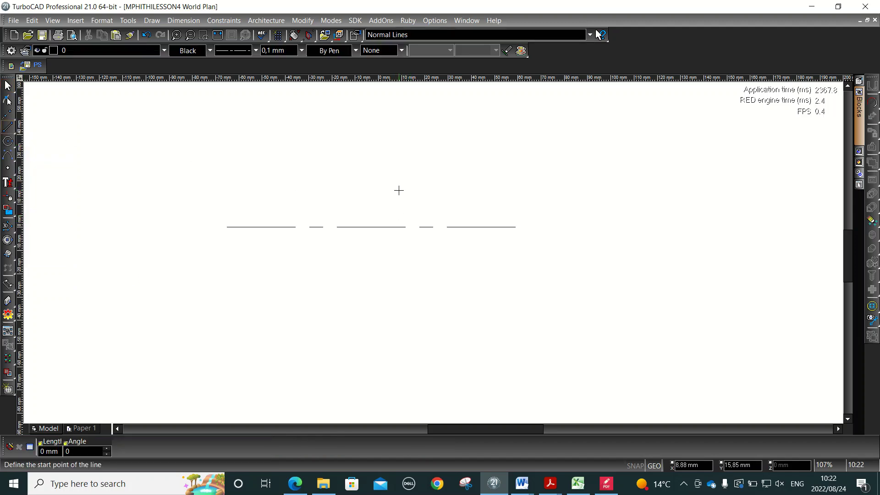
key(Tab)
key(Tab)
key(Tab)
text(0)
key(Tab)
text(0)
key(Return)
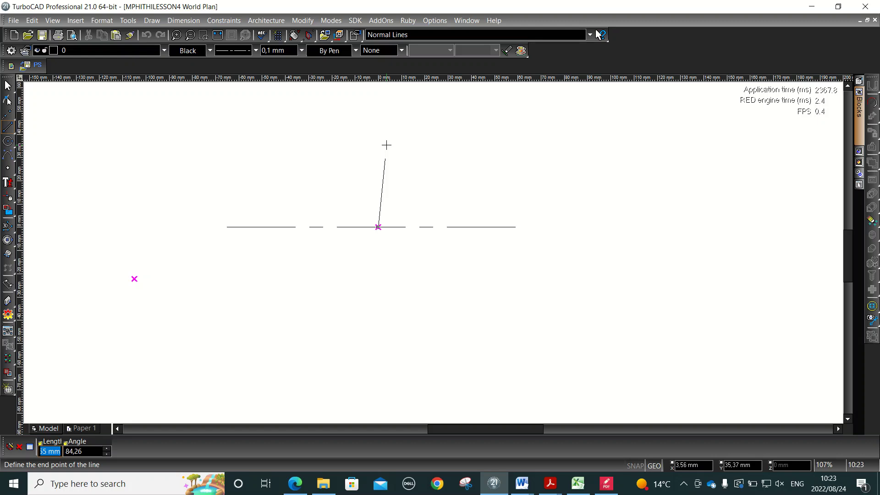
text(130)
key(Tab)
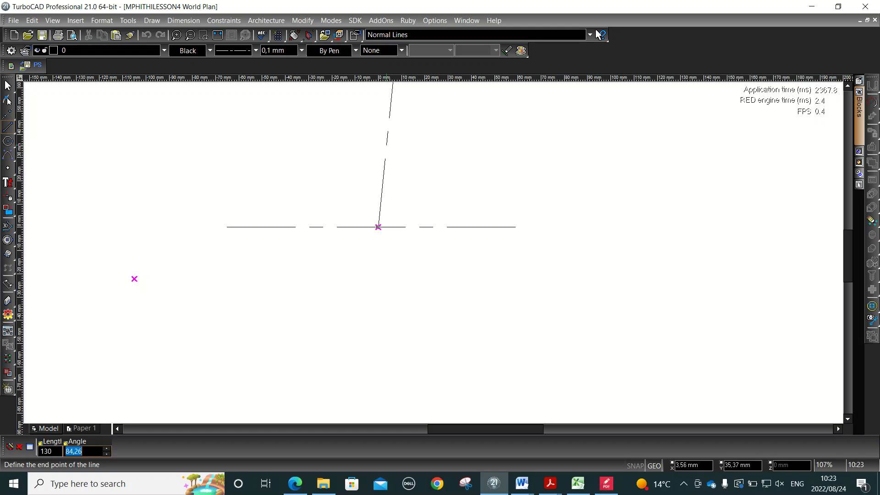
text(90)
key(Return)
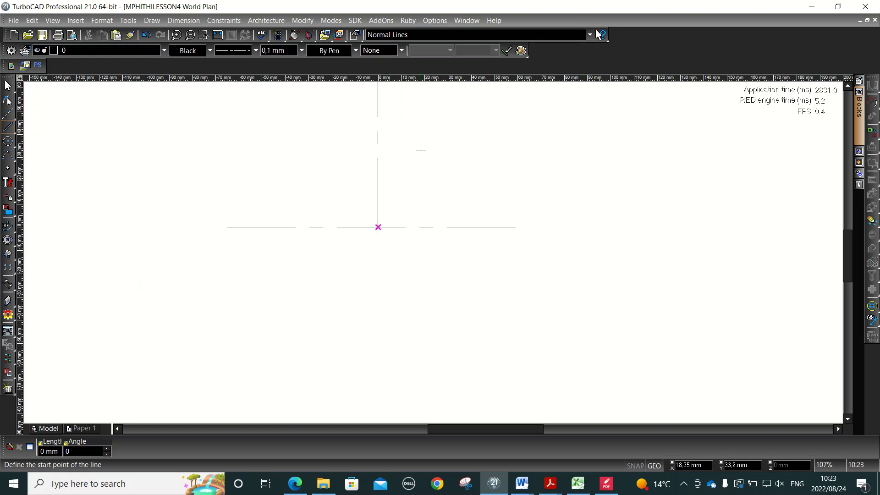
key(Escape)
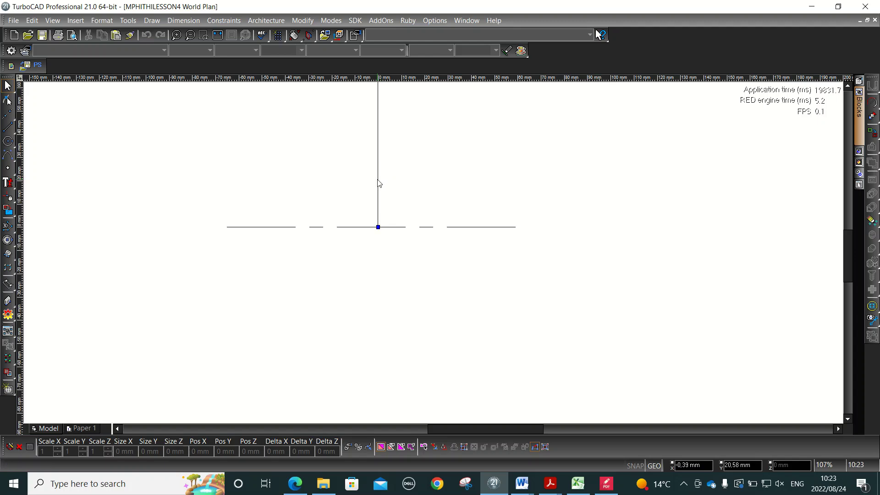
Centre the vertical line on the origin by setting its Y position to 0, and fit the whole drawing in view
click(378, 183)
key(Tab)
key(Tab)
key(Tab)
key(Tab)
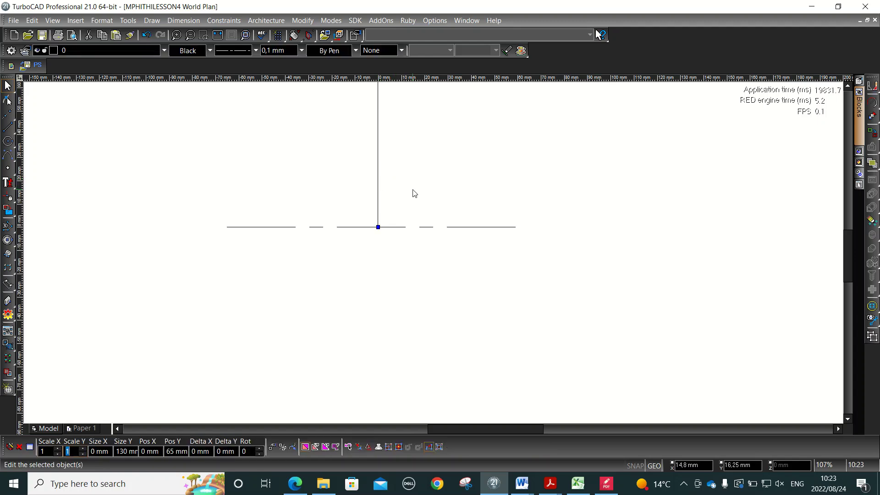
key(Tab)
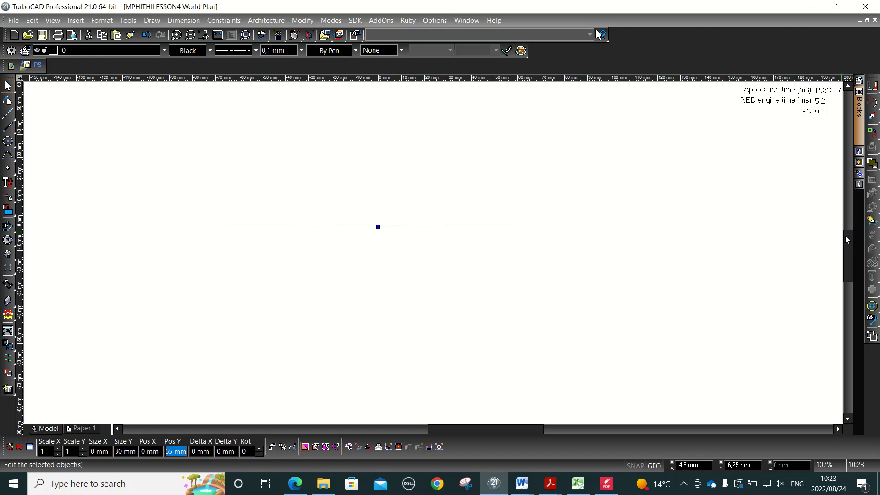
scroll(385, 129, up, 3)
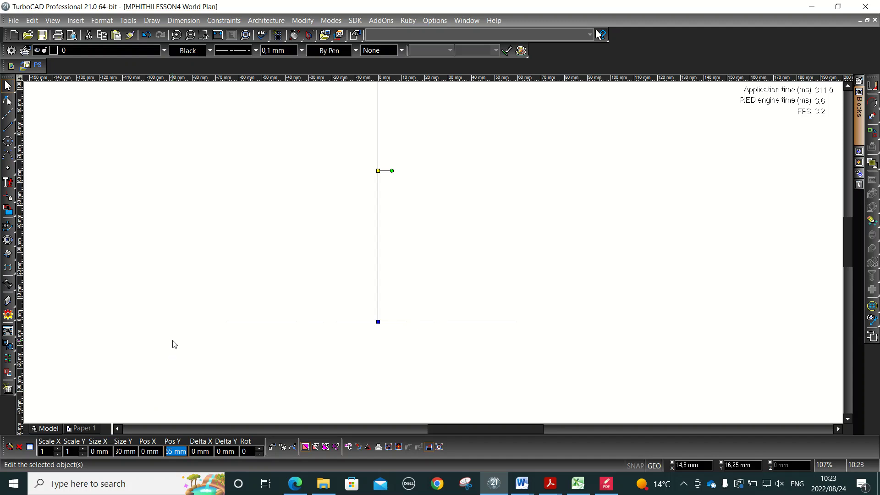
text(0)
key(Return)
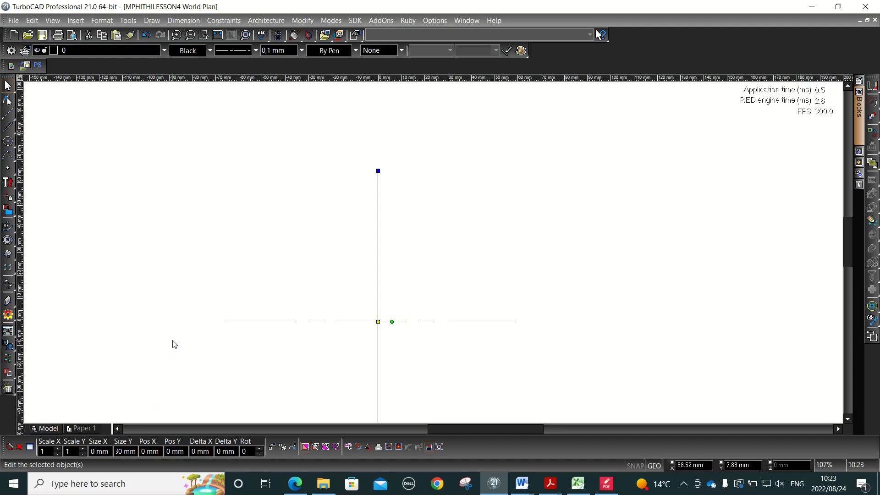
click(218, 35)
click(341, 166)
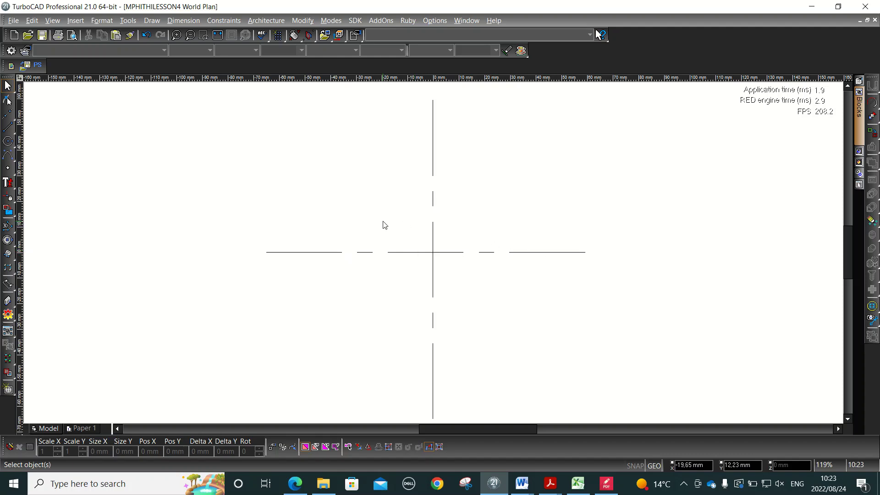
Switch to the diagram PDF in Edge and erase the red centre lines, Ø 110 circle, 10 labels and upper end mark
key(alt+Tab)
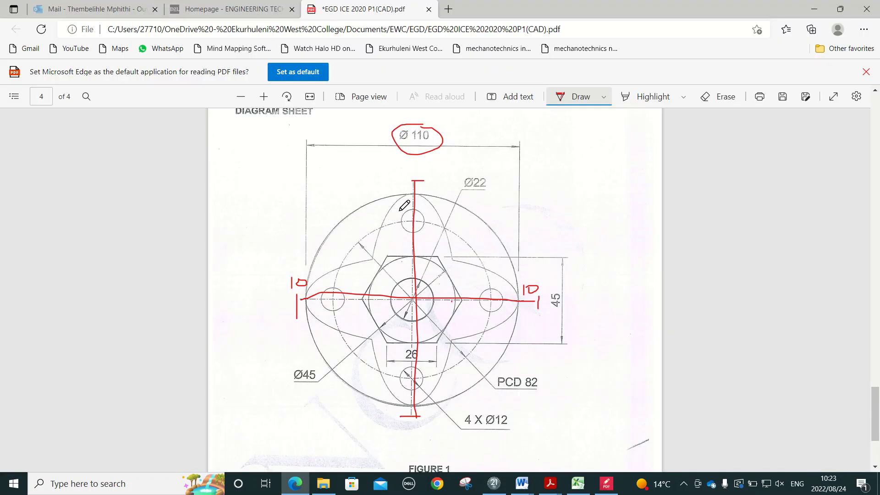
click(721, 98)
click(416, 149)
mouse_move(417, 150)
mouse_down()
mouse_move(433, 327)
mouse_move(538, 259)
mouse_move(518, 295)
mouse_move(525, 297)
mouse_move(512, 287)
mouse_move(302, 272)
mouse_move(316, 298)
mouse_up()
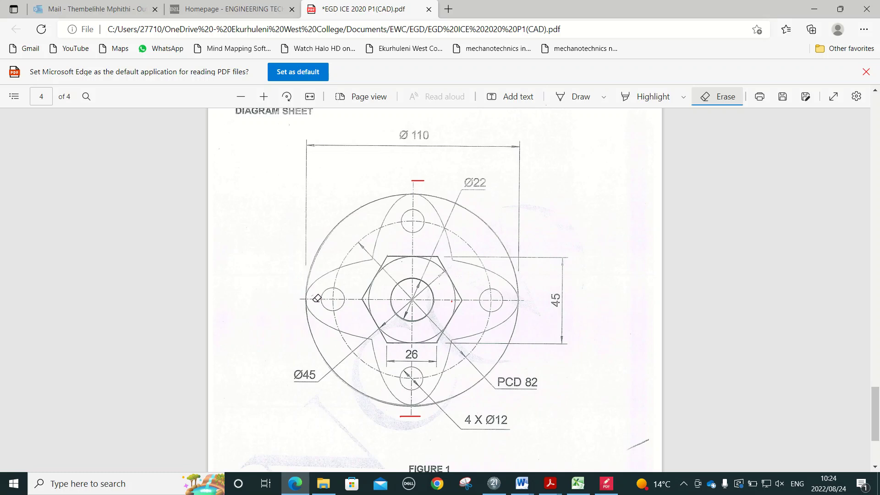
drag(426, 175, 415, 181)
Mark the outer circle in red ink, and tick the upper and right-hand lobes, the PCD circle and the Ø 110 dimension
click(565, 96)
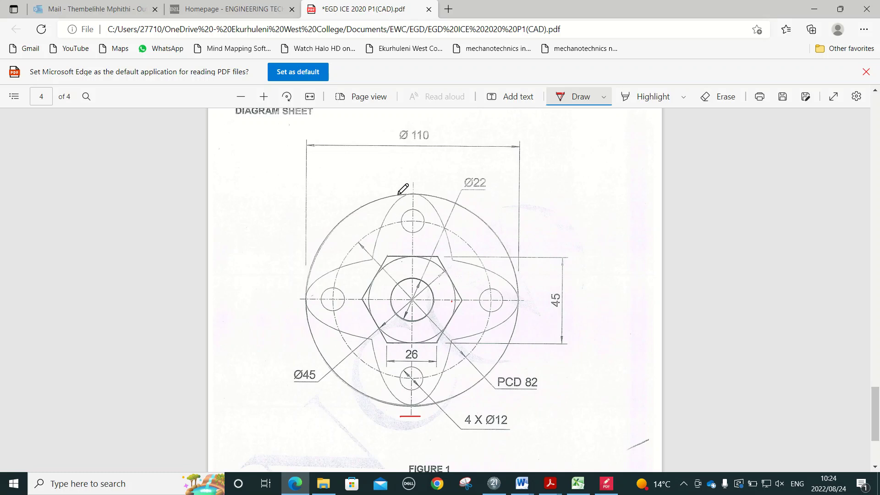
mouse_move(398, 194)
mouse_down()
mouse_move(353, 210)
mouse_move(364, 188)
mouse_move(352, 205)
mouse_up()
mouse_move(437, 208)
mouse_down()
mouse_move(443, 219)
mouse_move(494, 200)
mouse_up()
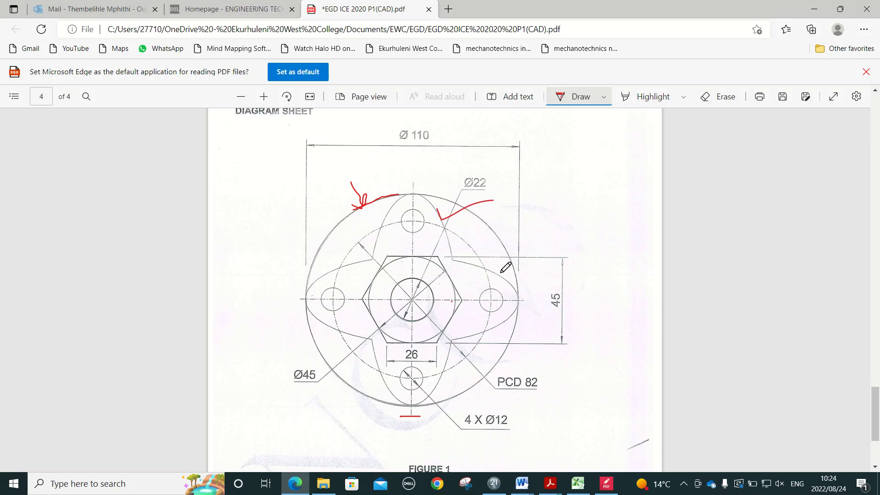
drag(502, 274, 557, 262)
drag(464, 239, 518, 225)
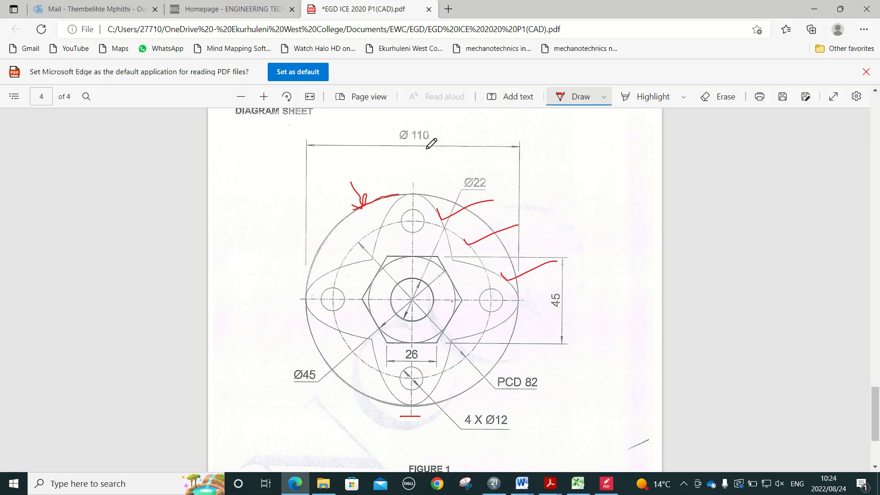
drag(434, 133, 476, 127)
Switch to TurboCAD and draw a 110 mm diameter circle centred on the intersection of the centre lines
key(alt+Tab)
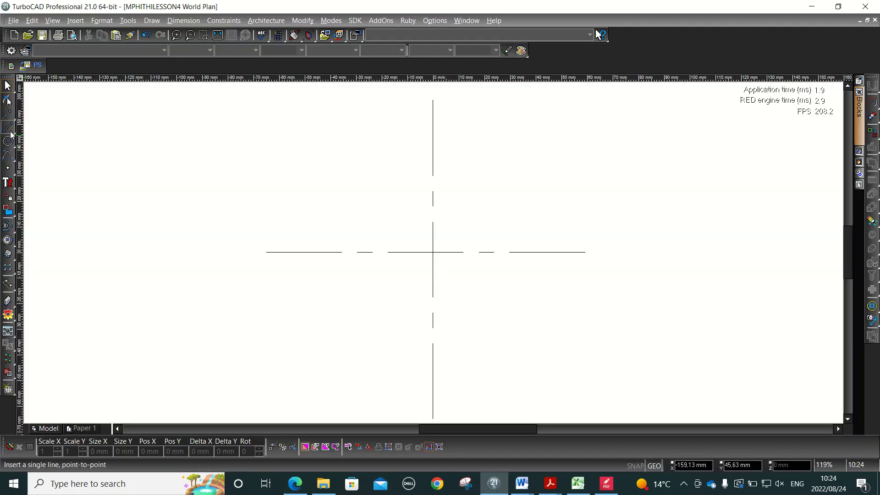
click(8, 141)
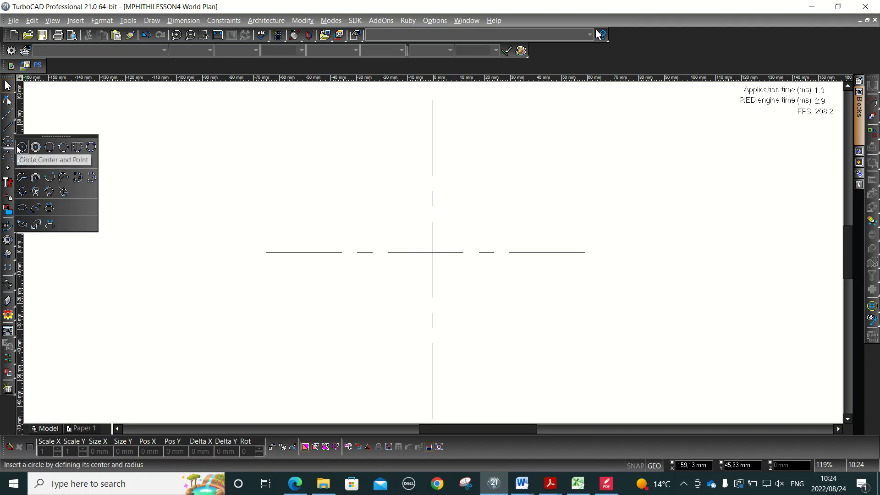
click(21, 147)
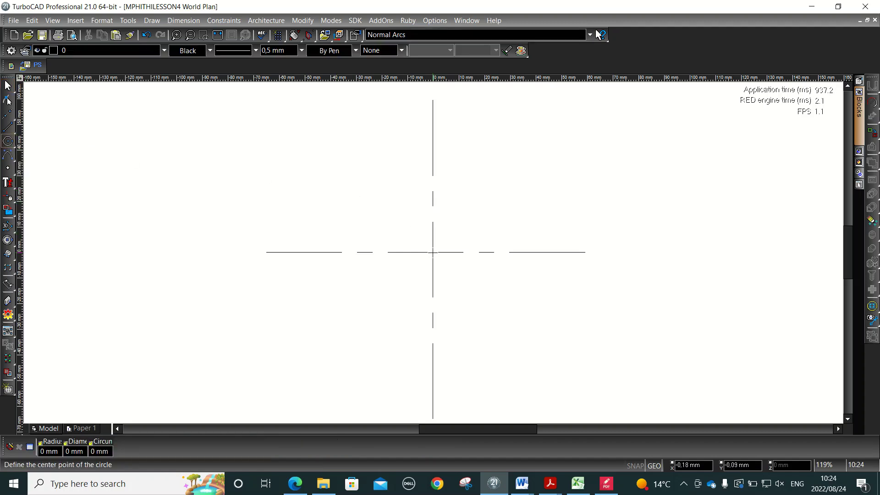
click(432, 252)
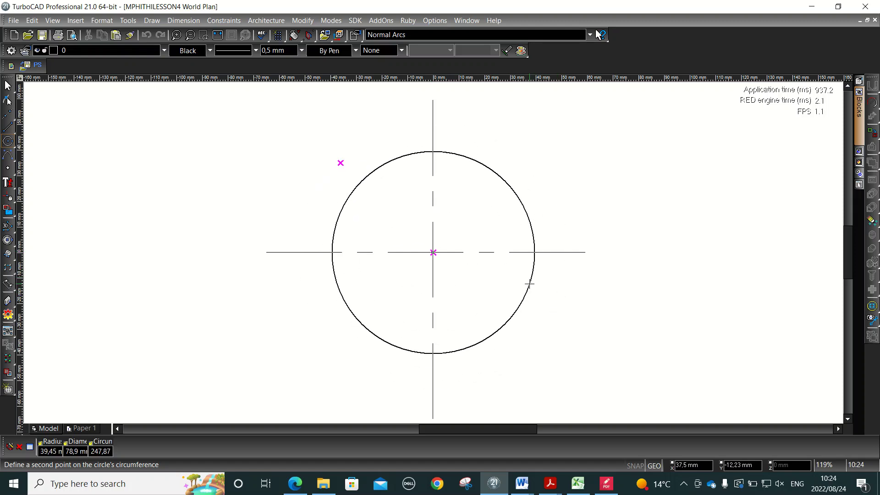
key(Tab)
key(Tab)
text(110)
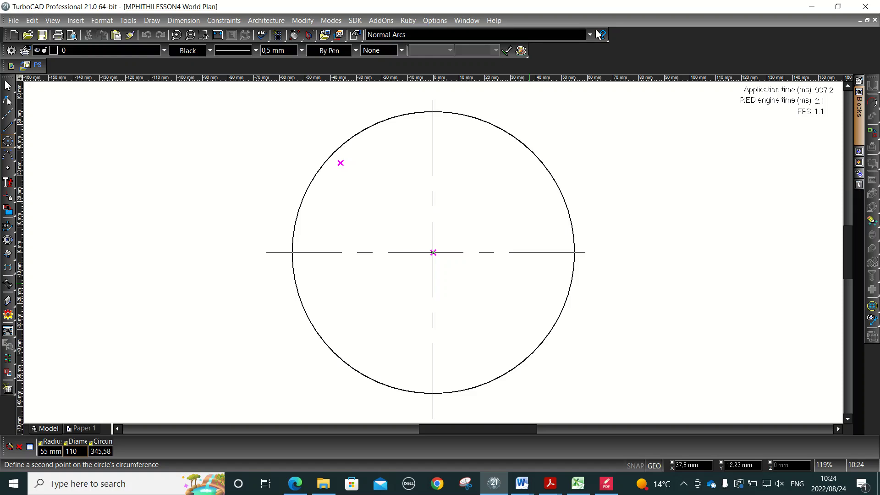
key(Return)
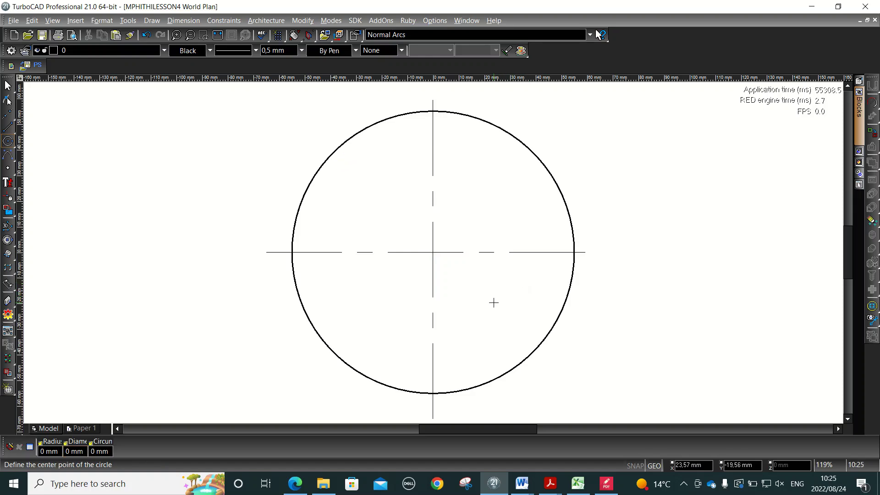
Switch to the diagram PDF in Edge and highlight the Ø 110 dimension, the horizontal ellipse's outline and the 45 dimension
key(alt+Tab)
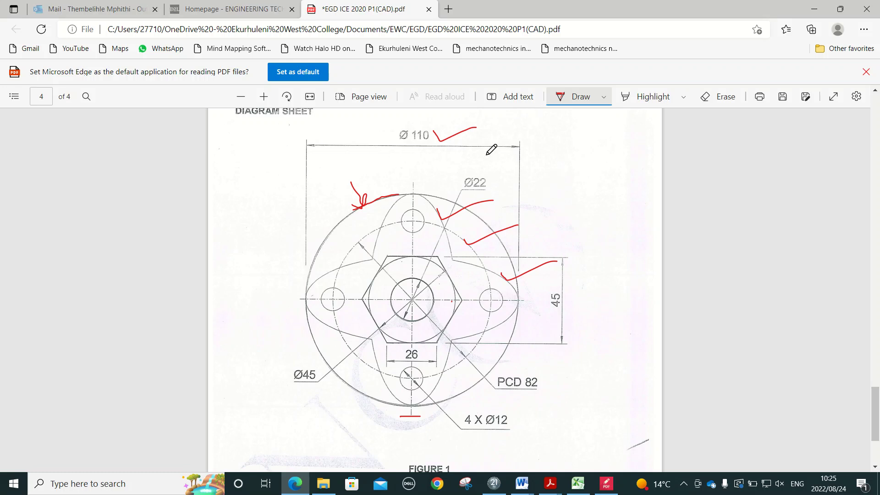
click(655, 102)
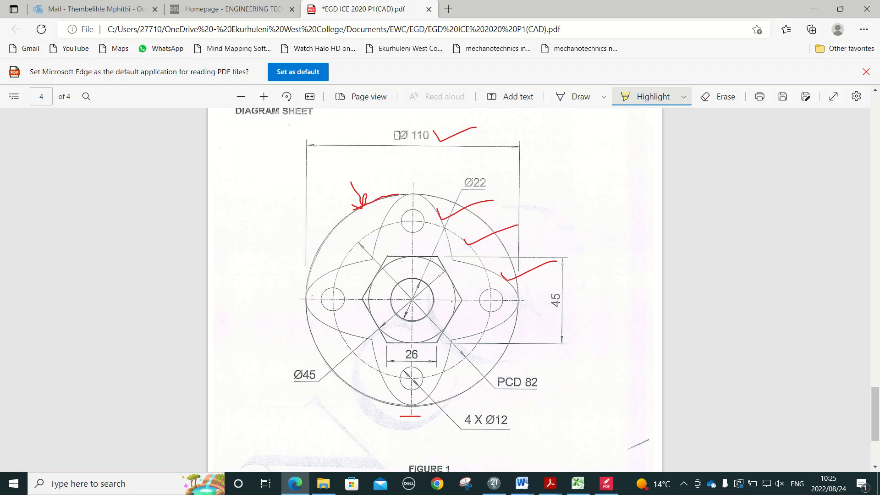
drag(395, 135, 433, 136)
drag(305, 287, 306, 312)
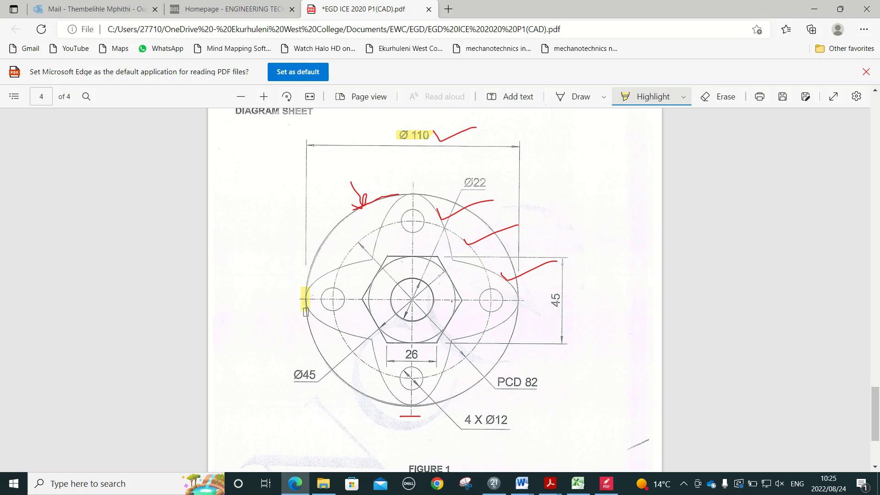
mouse_move(520, 290)
mouse_down()
mouse_move(520, 322)
mouse_move(461, 338)
mouse_move(380, 351)
mouse_move(310, 329)
mouse_move(339, 261)
mouse_move(499, 273)
mouse_move(515, 293)
mouse_move(554, 303)
mouse_move(556, 311)
mouse_up()
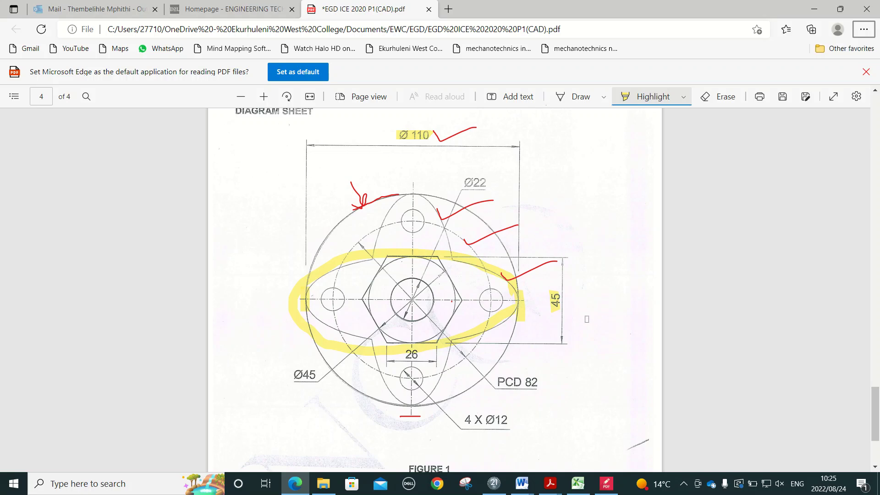
Switch to TurboCAD and draw a horizontal ellipse at the circle's centre with major radius 55 mm, angle 0 and minor radius 22.5 mm
key(super+Tab)
click(362, 123)
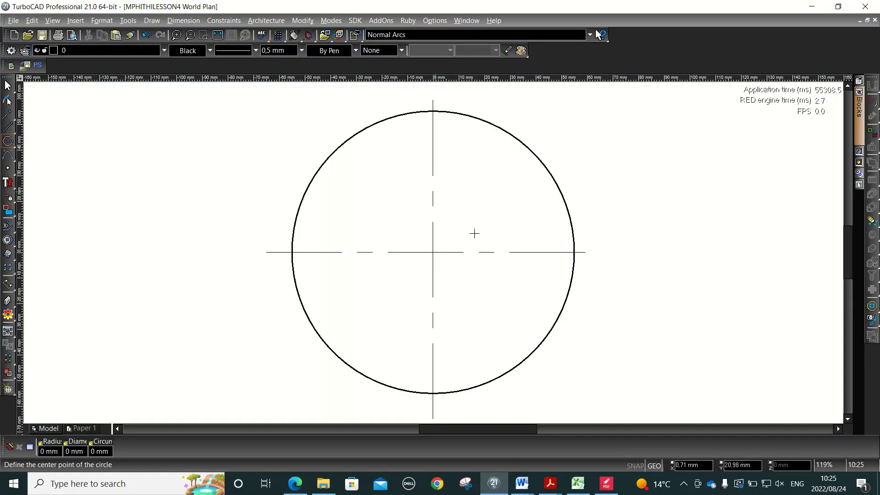
click(11, 146)
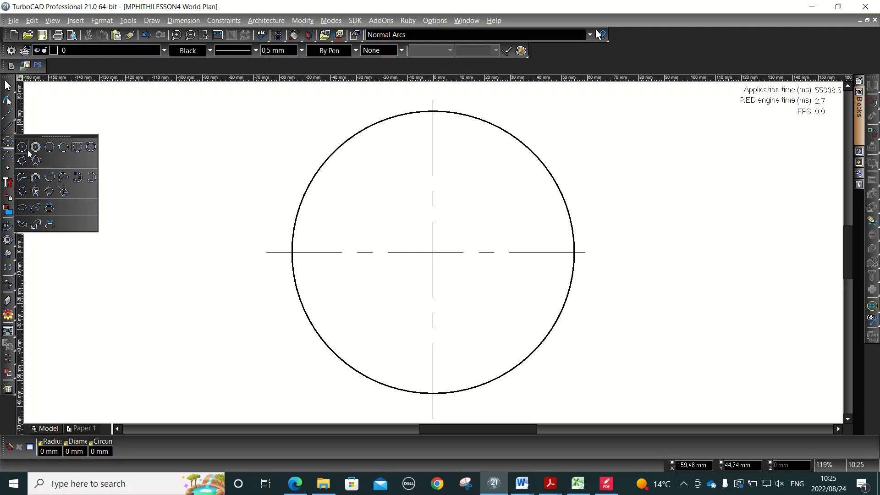
click(35, 208)
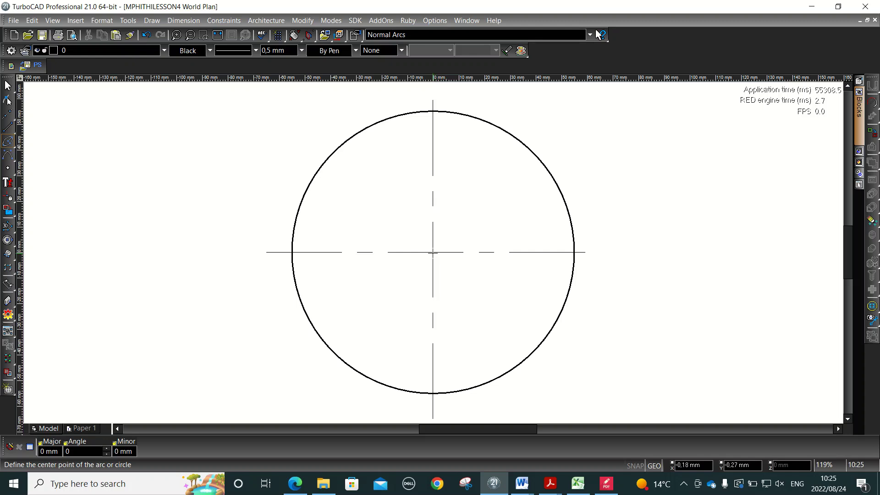
click(433, 252)
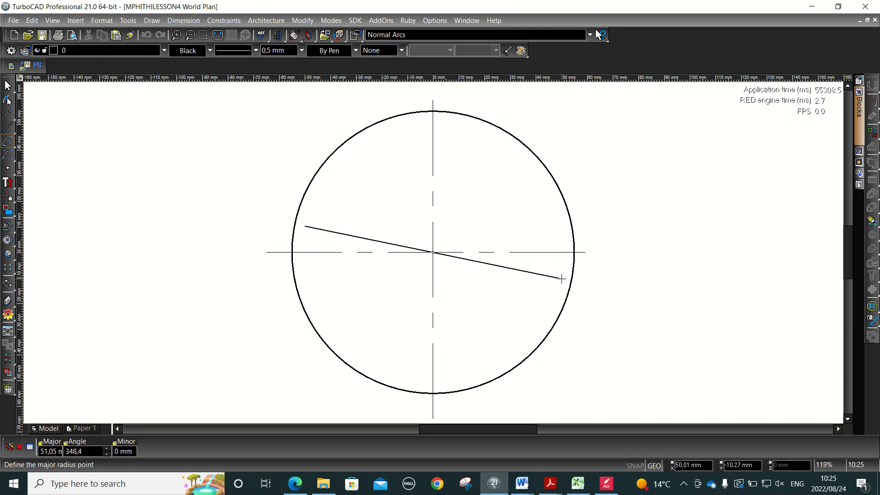
key(Tab)
text(55)
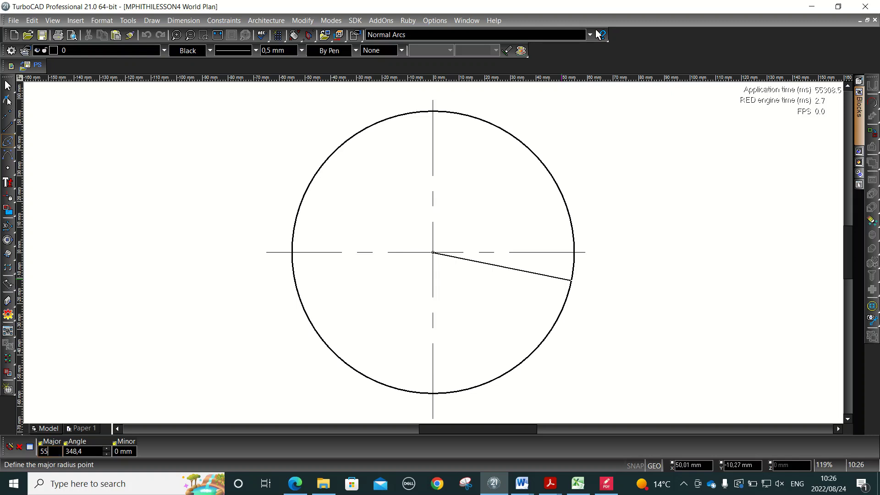
key(Tab)
text(0)
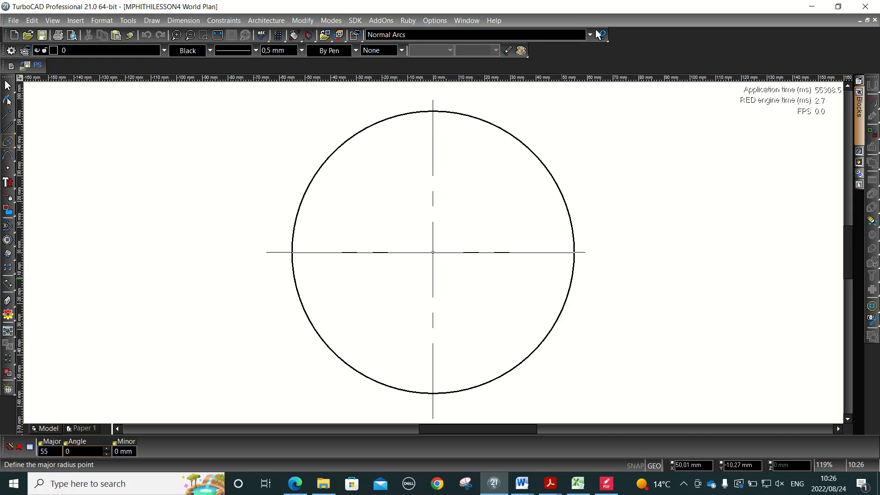
key(Tab)
text(22.5)
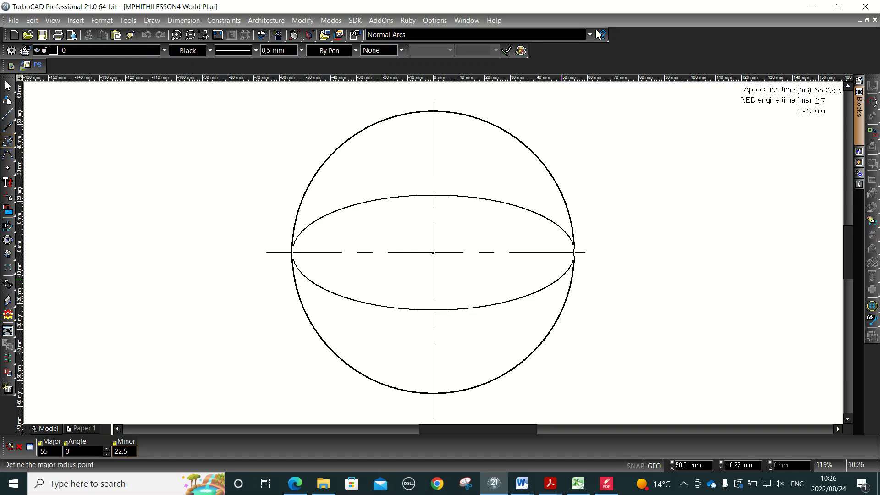
key(Return)
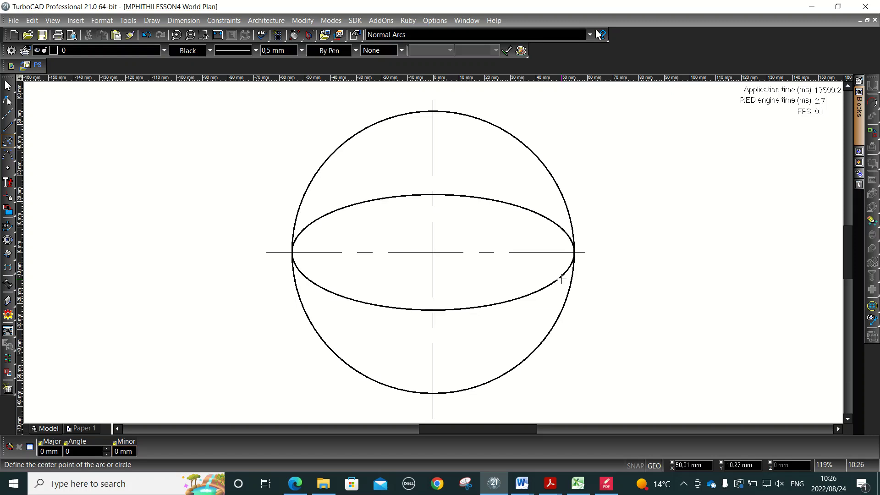
Draw a vertical ellipse from the same centre with major radius 55 mm, angle 90 and minor radius 22.5 mm
click(433, 252)
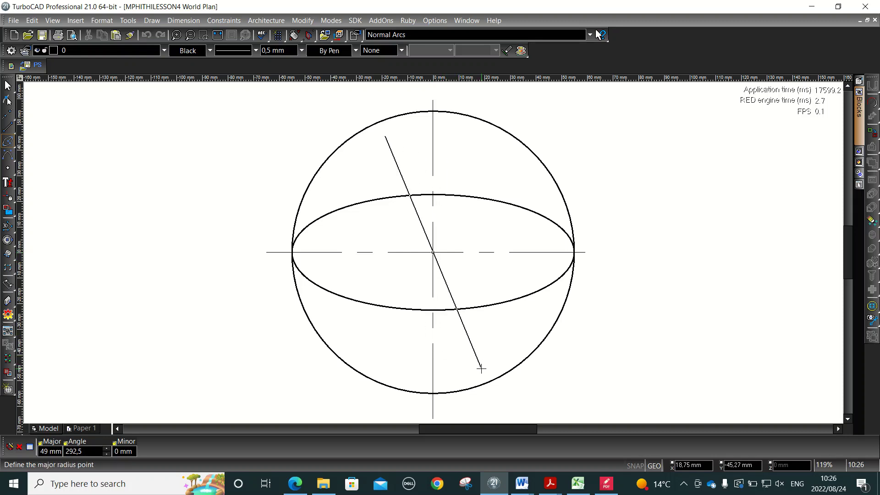
key(Tab)
text(55)
key(Tab)
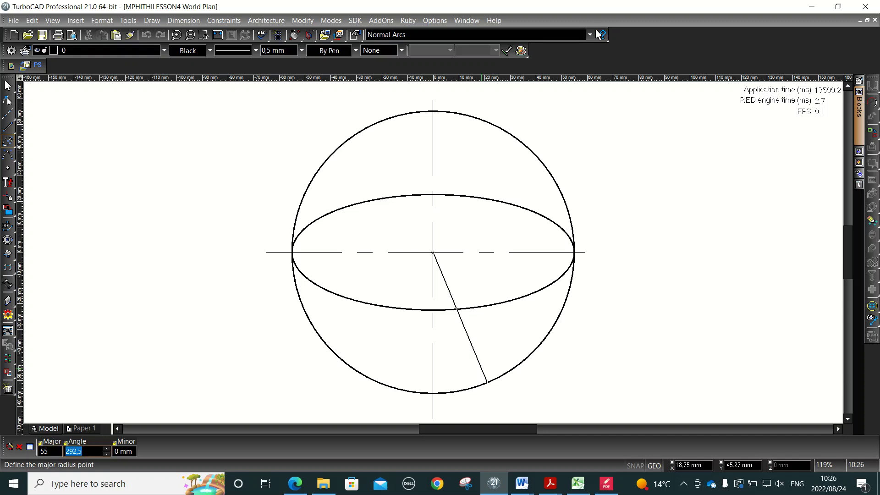
text(90)
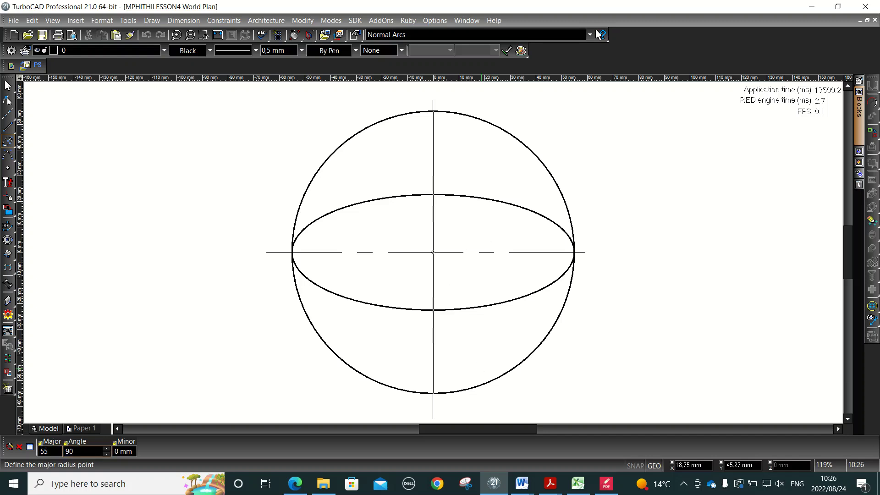
key(Tab)
text(22)
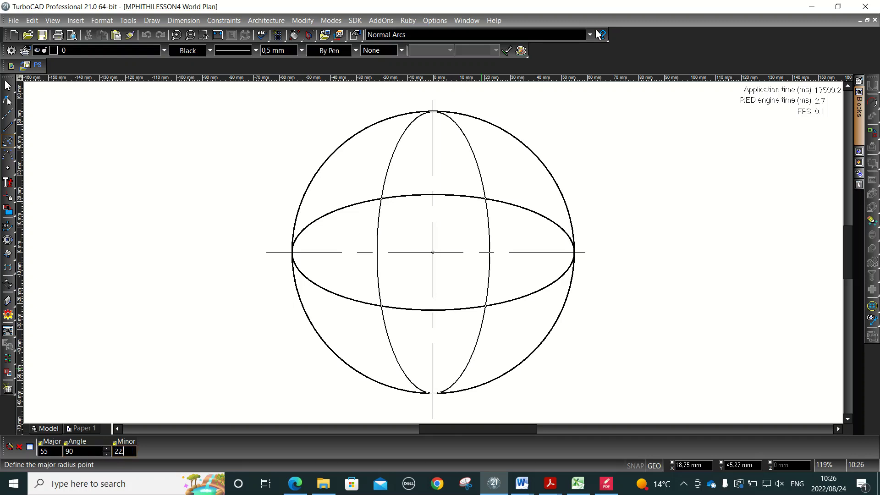
text(.5)
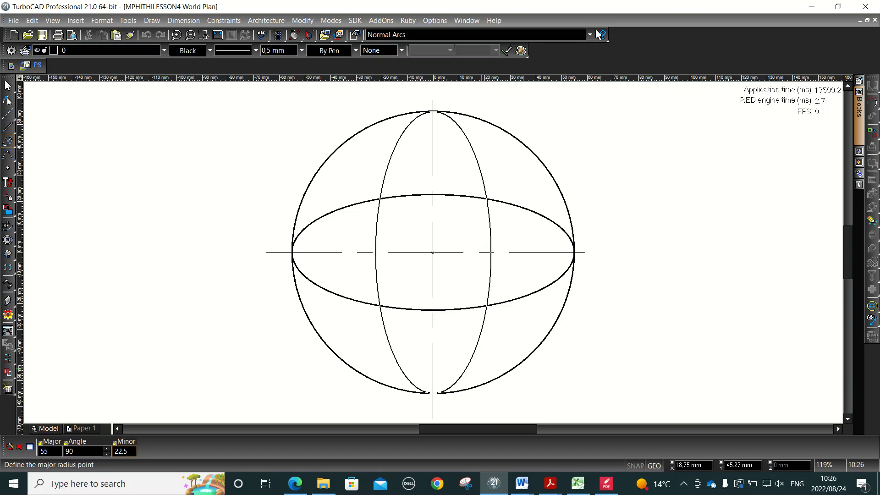
key(Return)
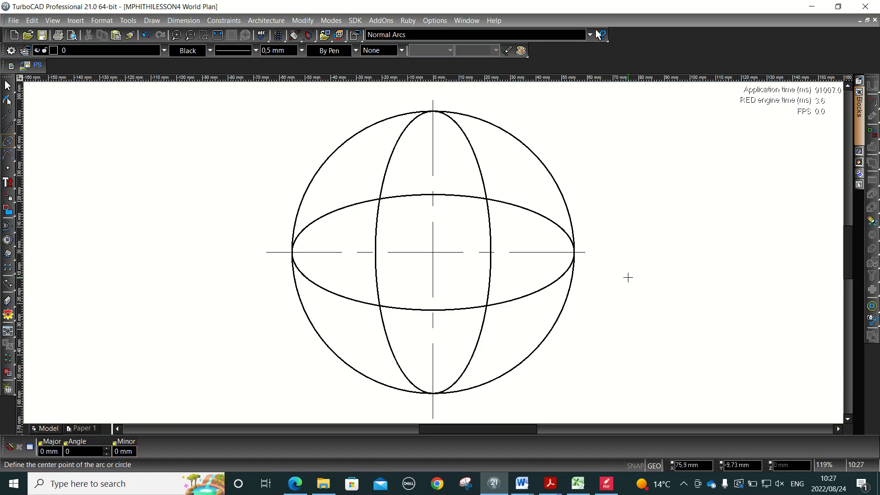
Switch to the diagram PDF in Edge and erase the yellow highlights, the red ticks and the outer circle's red mark
key(alt+Tab)
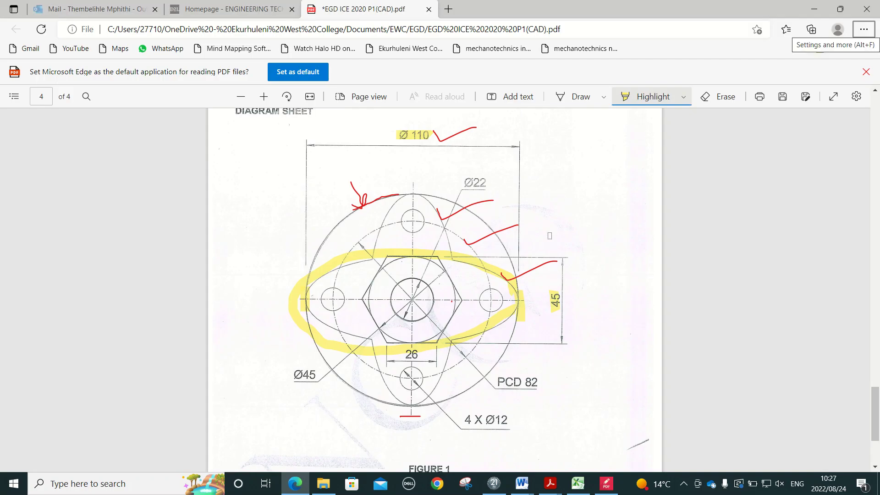
click(722, 96)
mouse_move(490, 197)
mouse_down()
mouse_move(481, 238)
mouse_move(520, 306)
mouse_move(564, 271)
mouse_move(568, 306)
mouse_up()
mouse_move(315, 265)
mouse_down()
mouse_move(310, 306)
mouse_move(412, 136)
mouse_move(379, 190)
mouse_up()
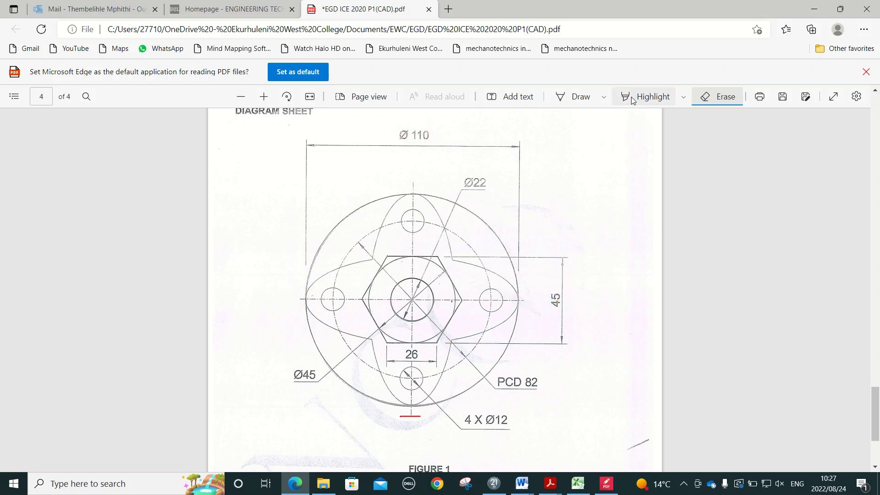
Trace in red ink the four inner ellipse portions between the lobe intersections around the hexagon
click(566, 99)
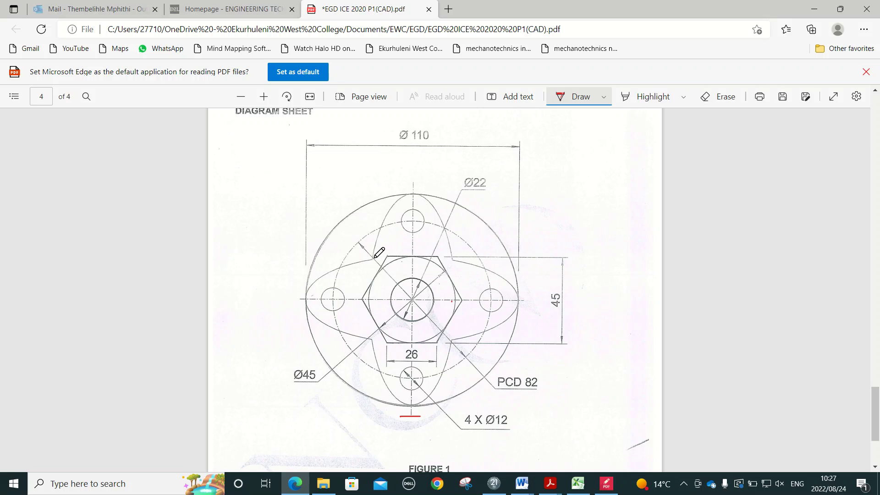
drag(371, 260, 372, 341)
drag(451, 259, 453, 346)
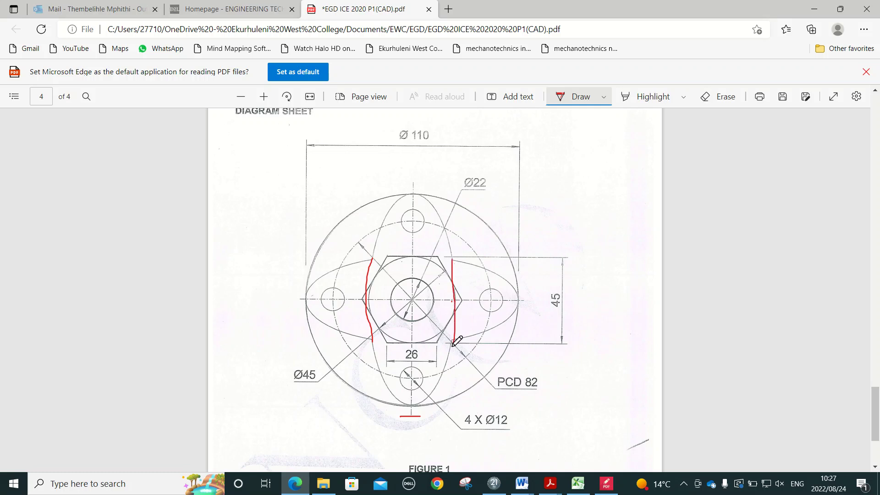
drag(371, 260, 453, 260)
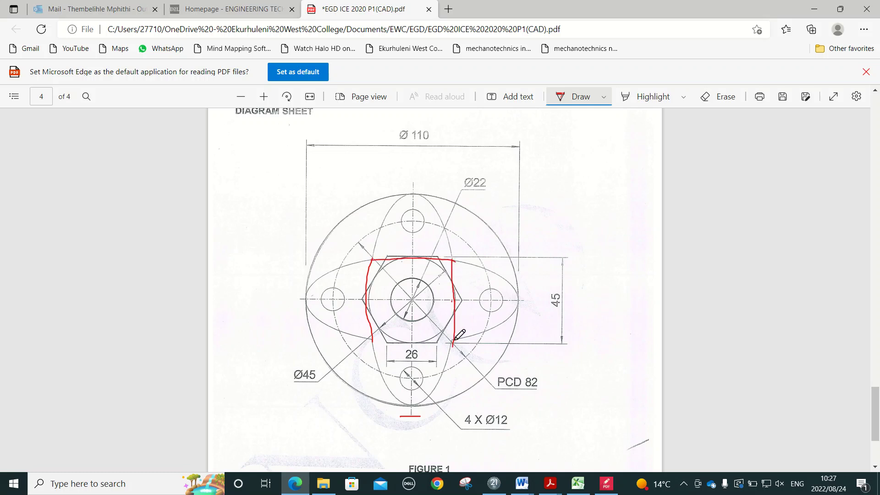
drag(454, 342, 372, 342)
Switch to TurboCAD and split the horizontal ellipse at its two right-hand intersections with the vertical ellipse
key(alt+Tab)
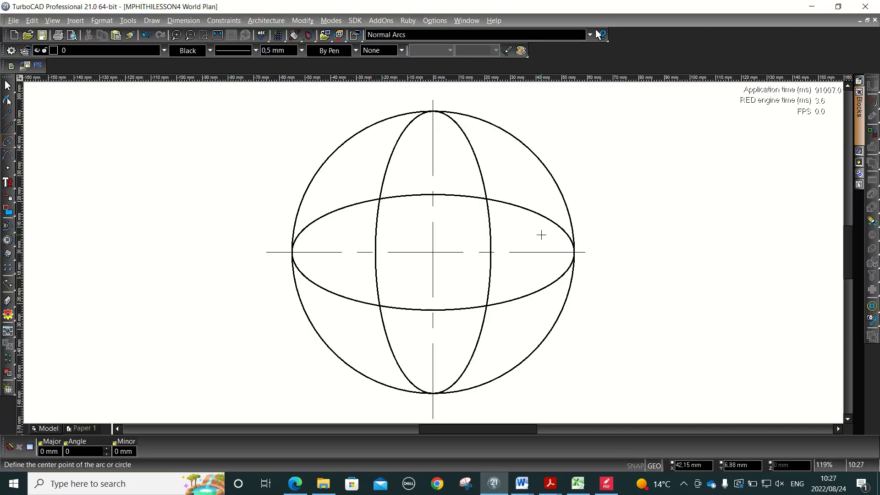
click(873, 107)
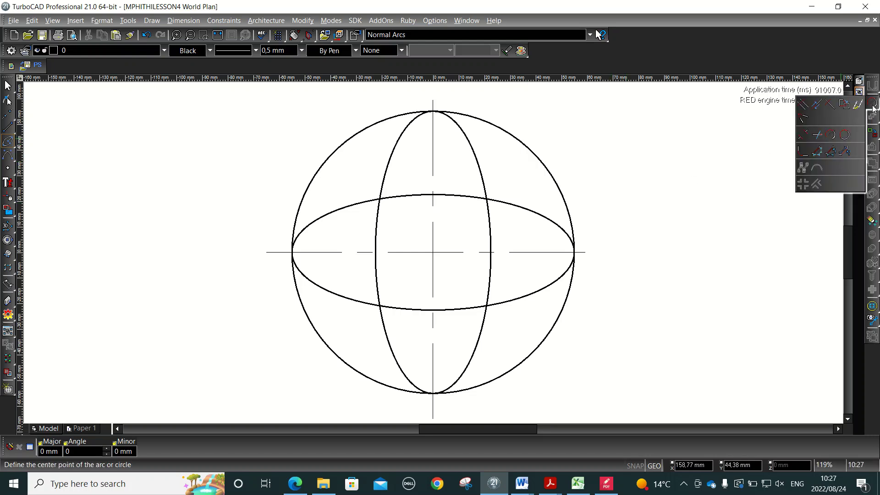
click(832, 136)
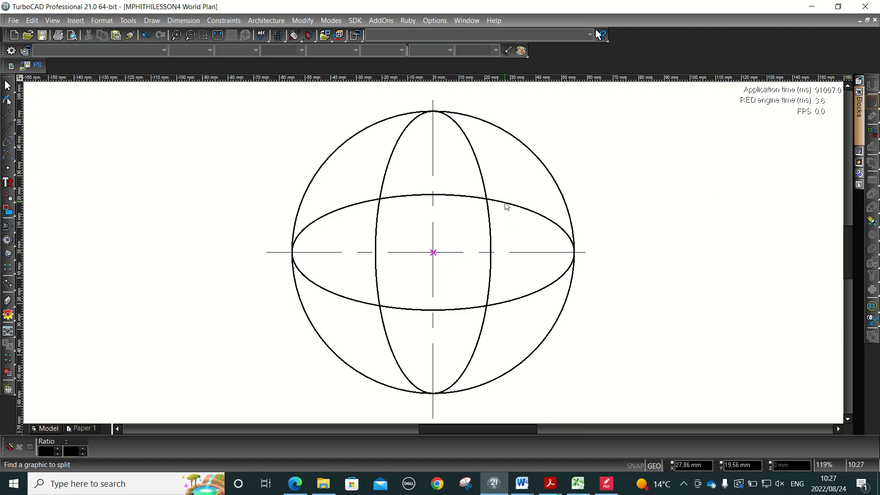
click(505, 203)
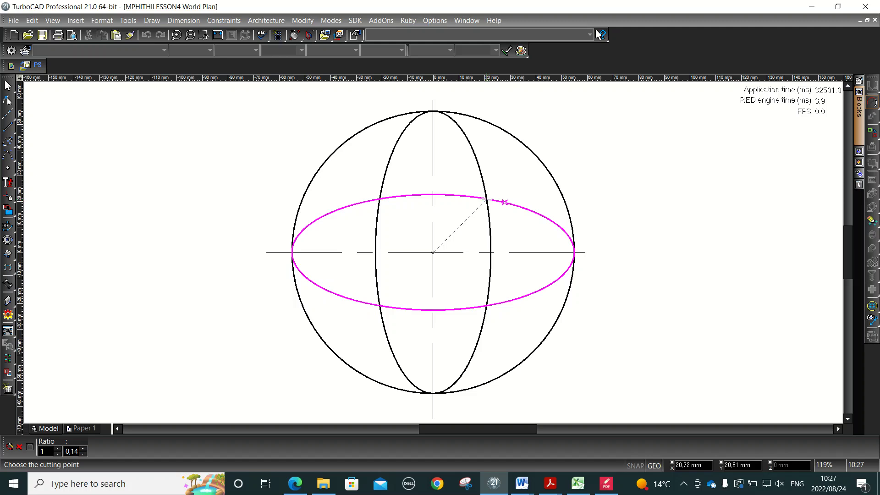
click(487, 199)
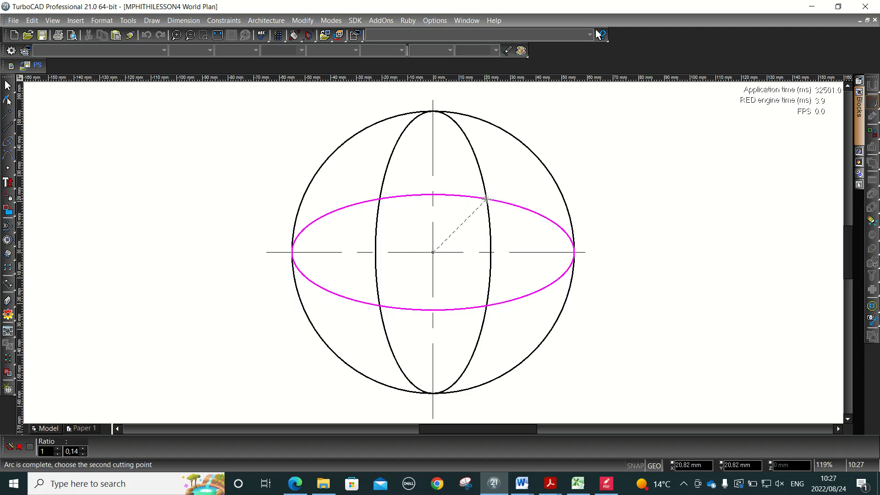
click(486, 306)
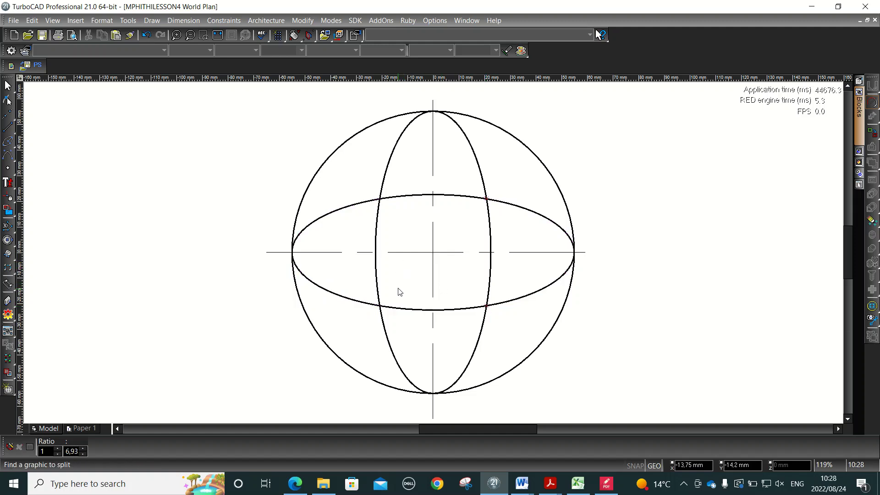
Split the remaining horizontal ellipse arc at its lower-left intersection with the vertical ellipse
click(398, 309)
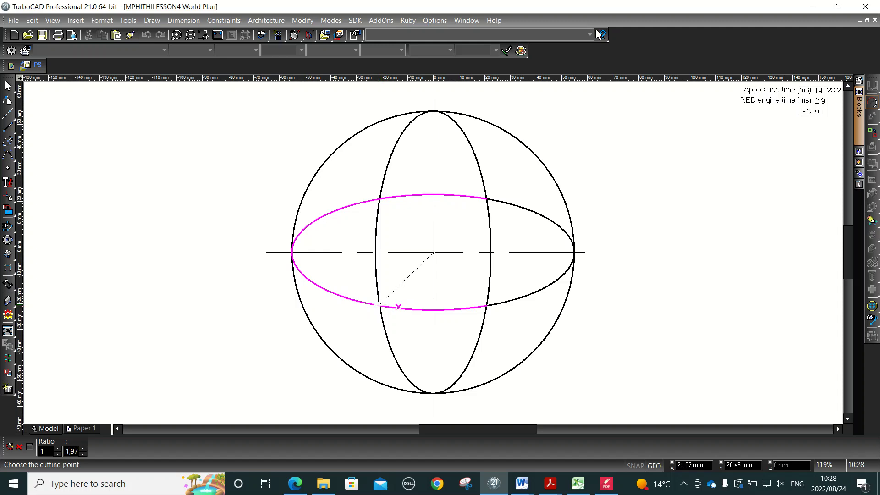
click(380, 305)
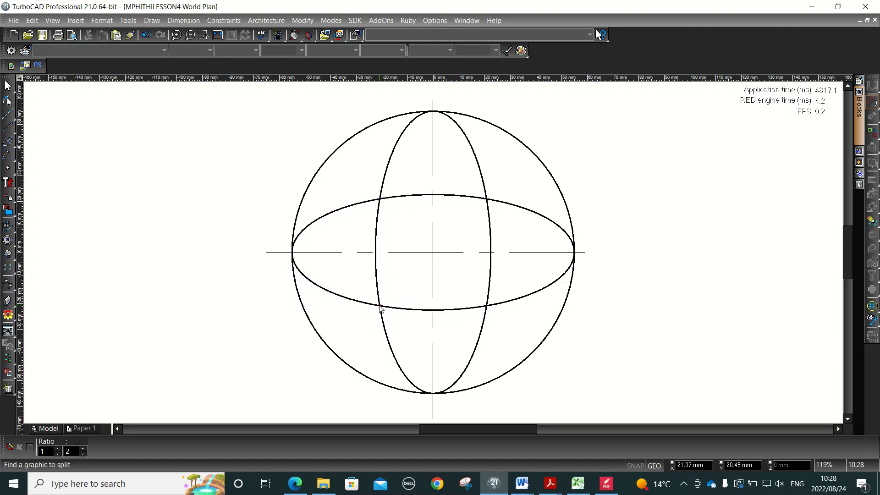
click(375, 221)
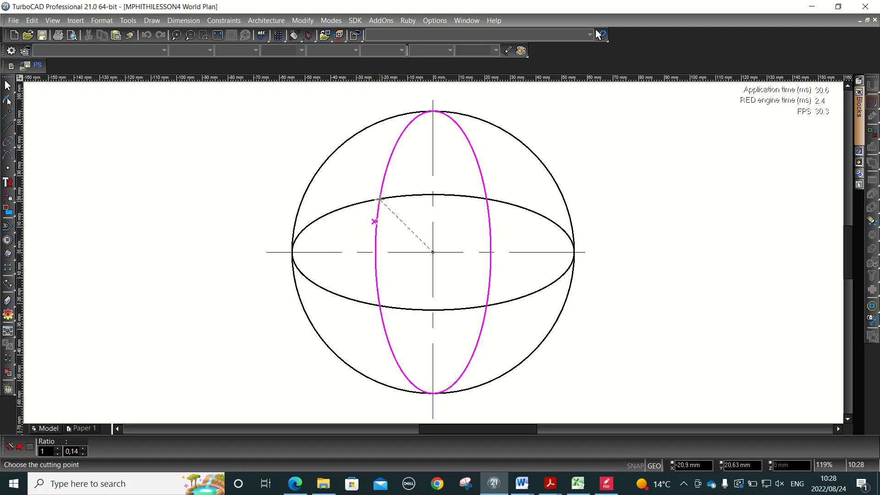
click(380, 199)
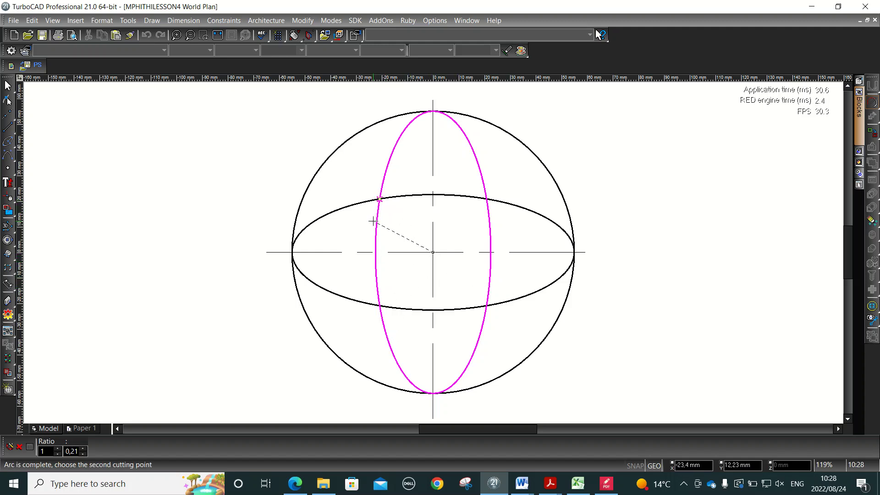
key(space)
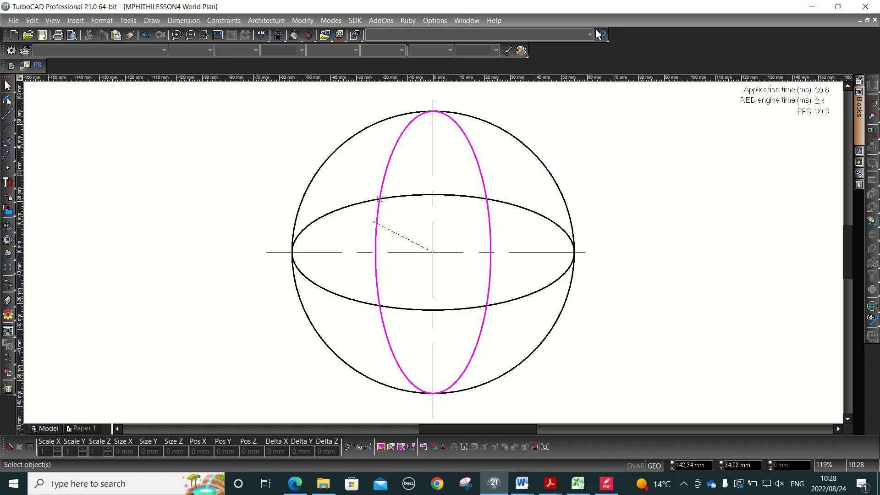
mouse_move(874, 105)
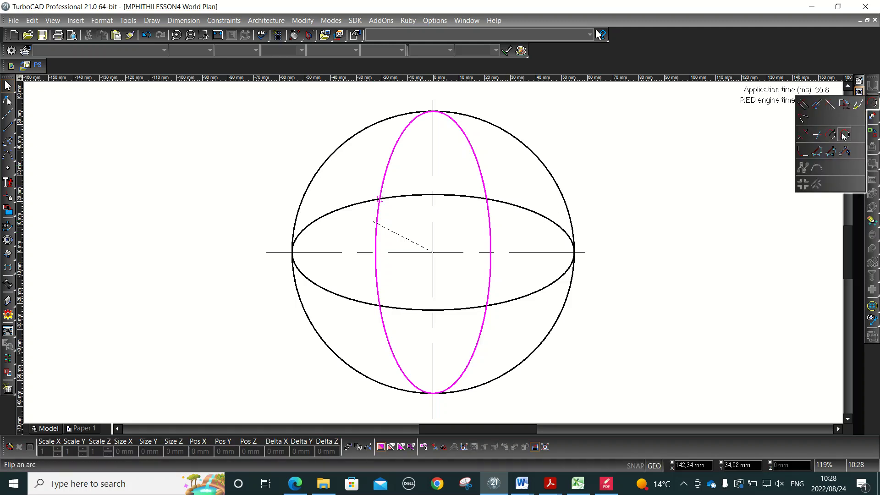
click(832, 135)
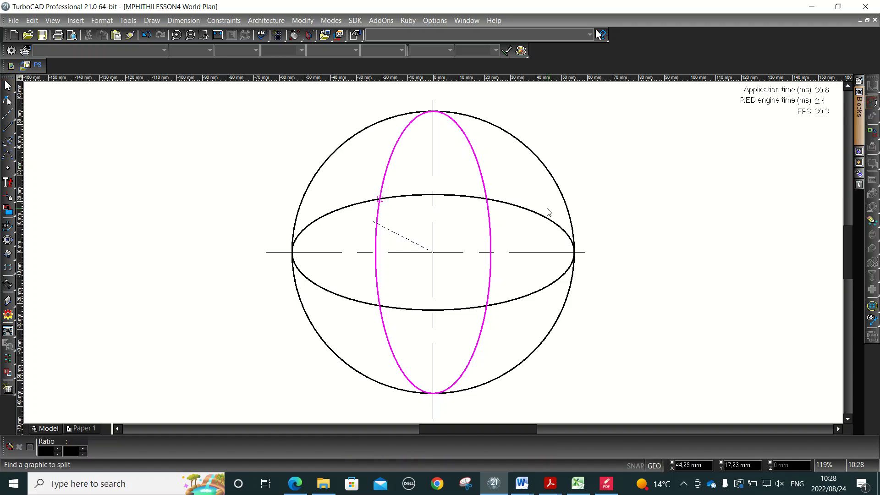
click(527, 212)
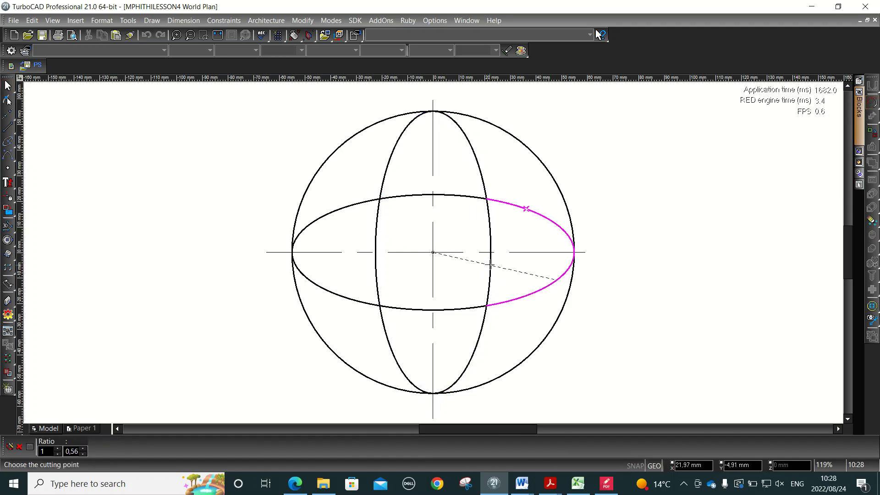
click(417, 194)
click(388, 173)
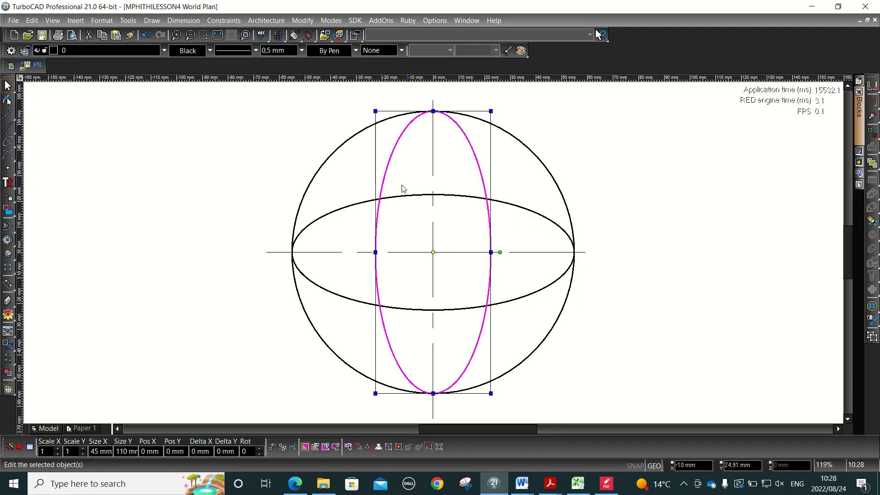
click(727, 181)
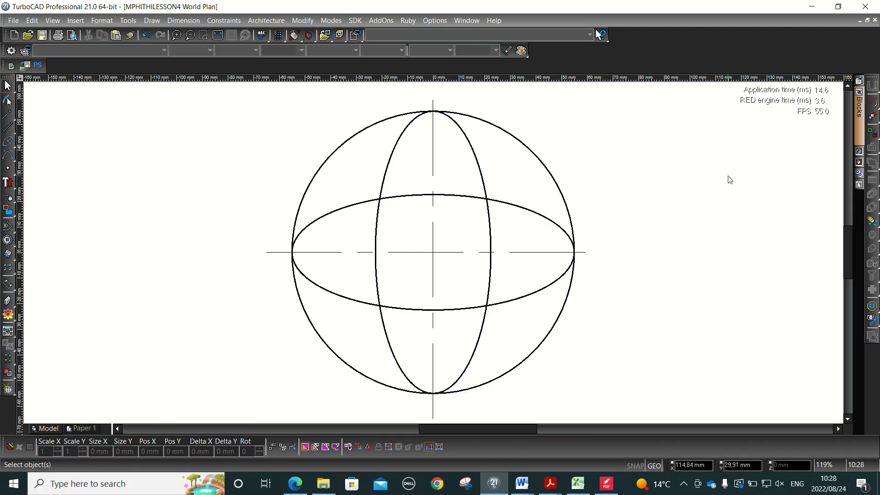
Split the vertical ellipse at its upper-right and lower-right intersections with the horizontal ellipse
click(872, 100)
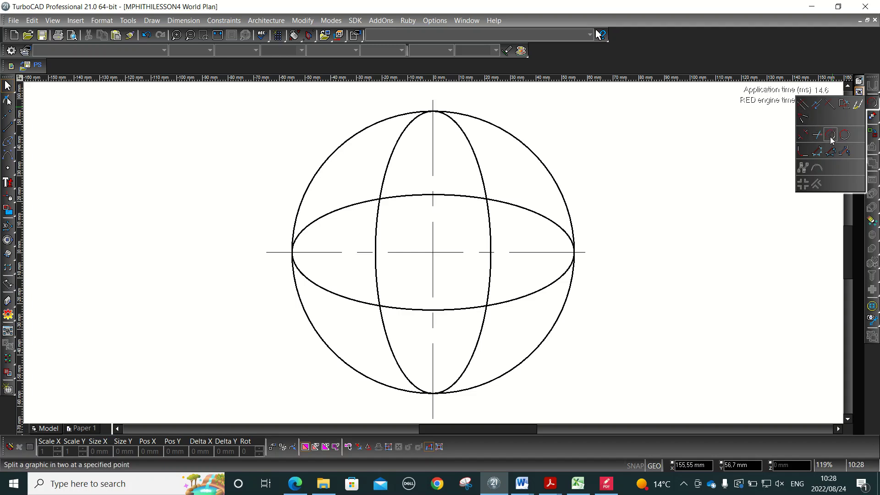
click(831, 136)
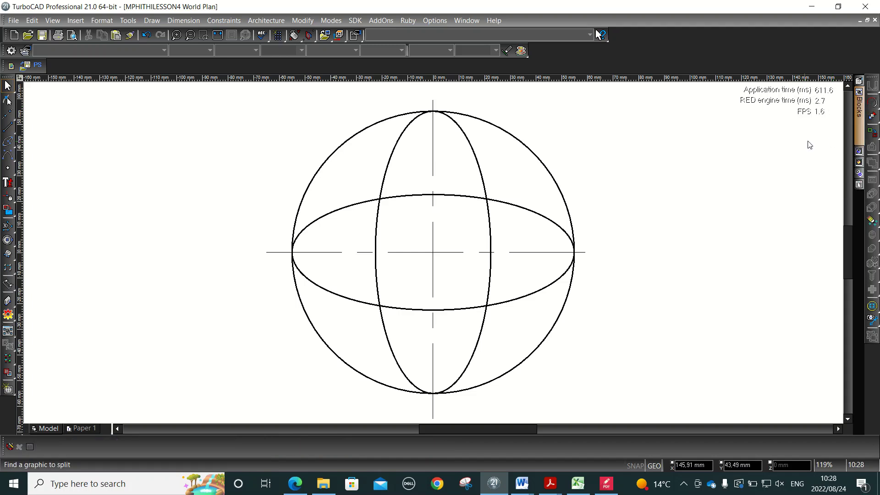
click(491, 226)
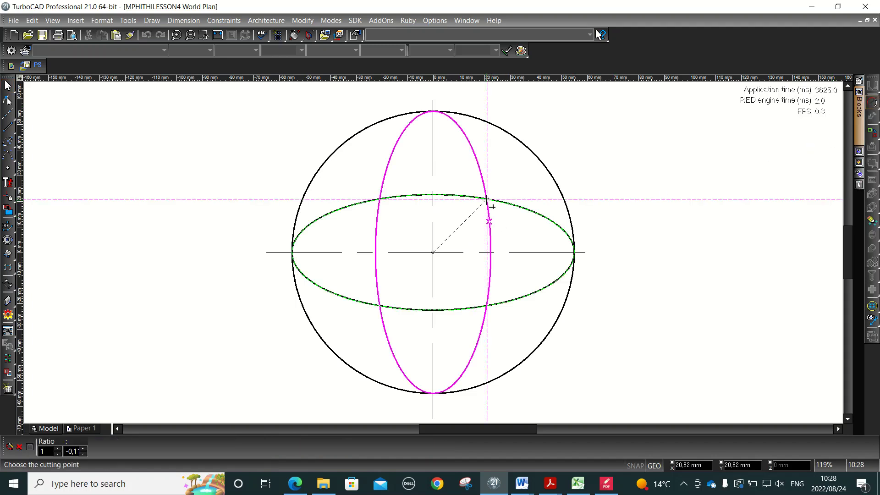
click(492, 207)
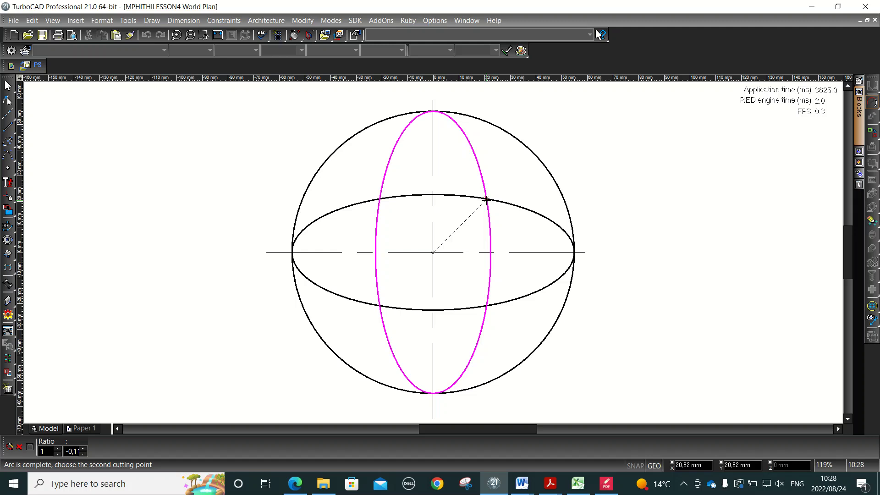
click(488, 307)
Split the remaining vertical ellipse arc at its upper-left and lower-left intersections with the horizontal ellipse
click(375, 266)
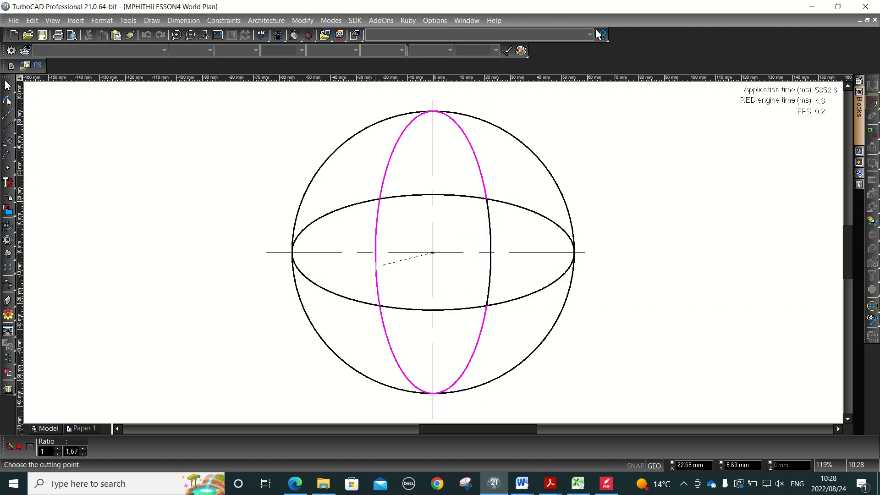
click(379, 199)
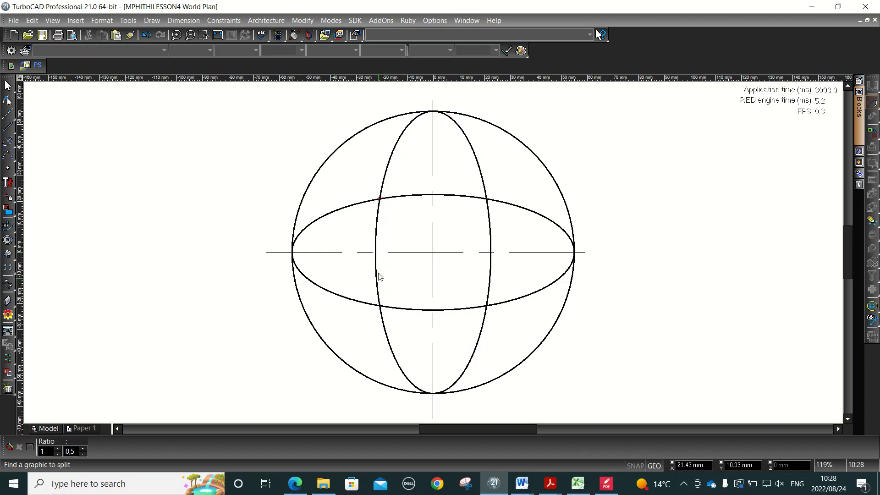
click(378, 290)
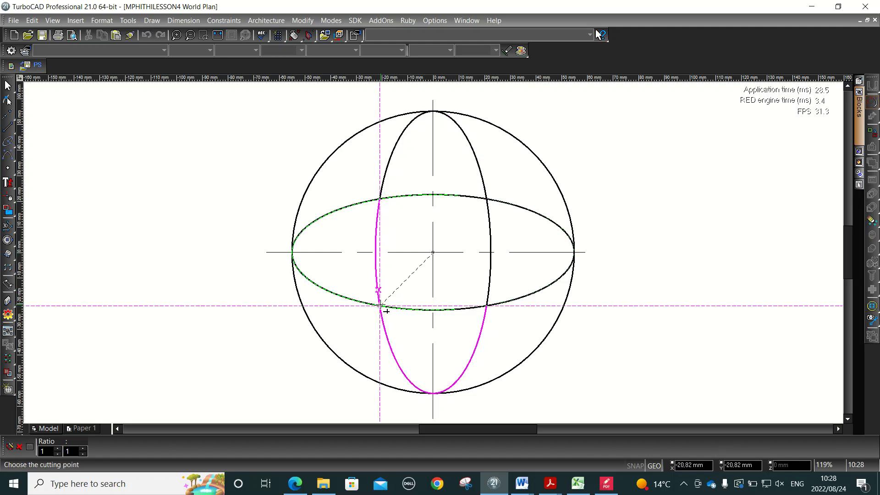
click(381, 305)
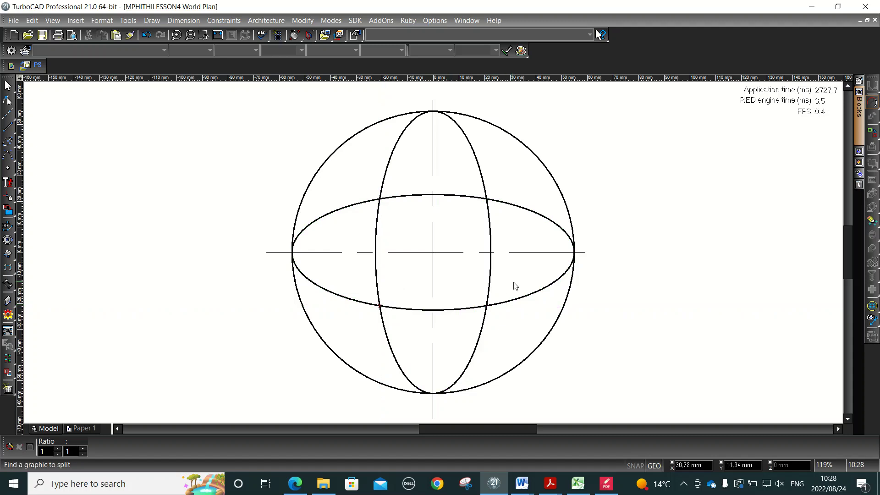
key(Escape)
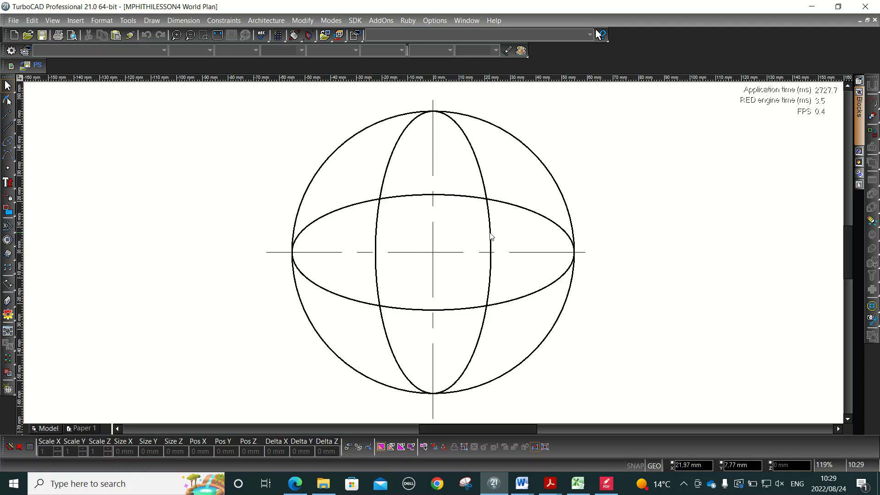
Delete the vertical ellipse's right inner portion between its intersections with the horizontal ellipse
click(490, 237)
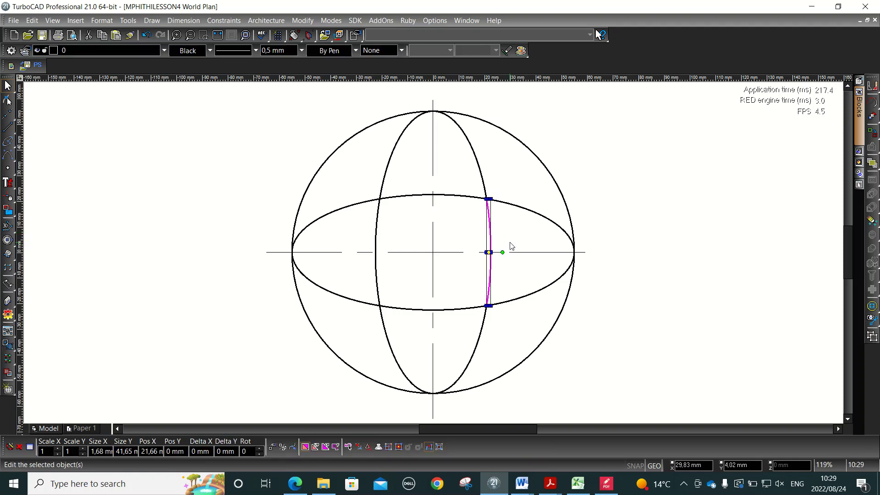
key(Delete)
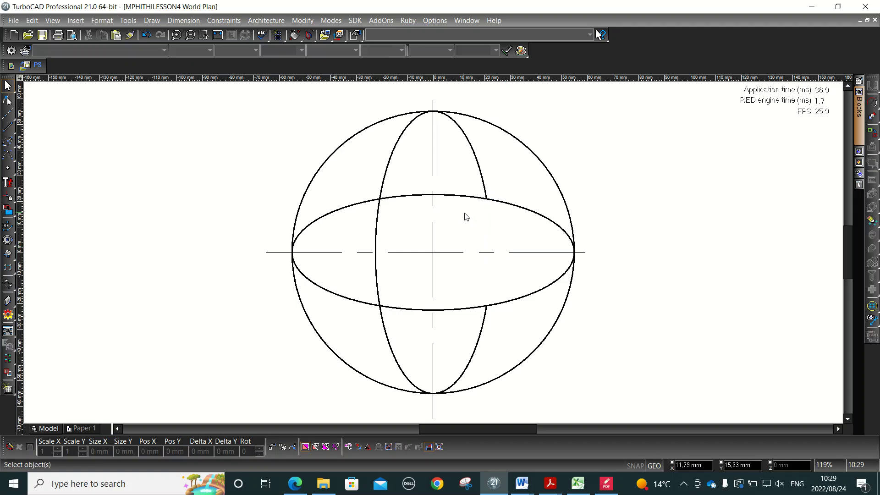
Try to delete the horizontal ellipse's upper inner portion and undo the deletion
click(457, 199)
key(Delete)
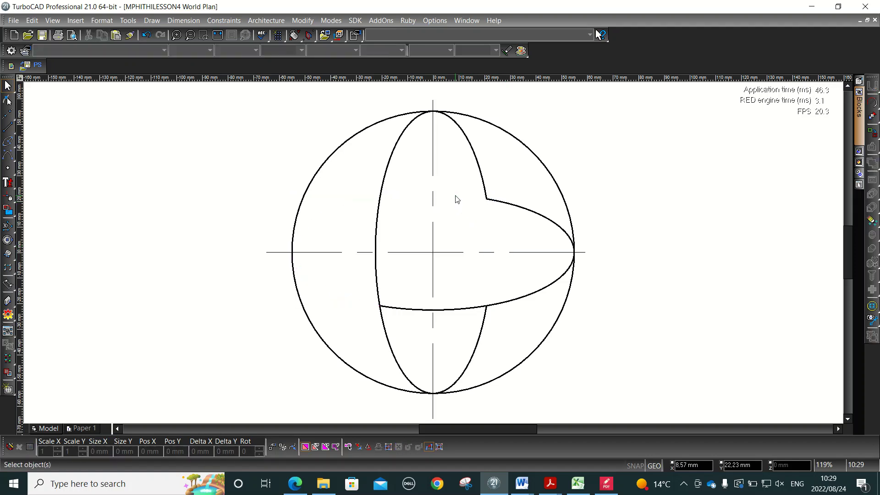
key(ctrl+z)
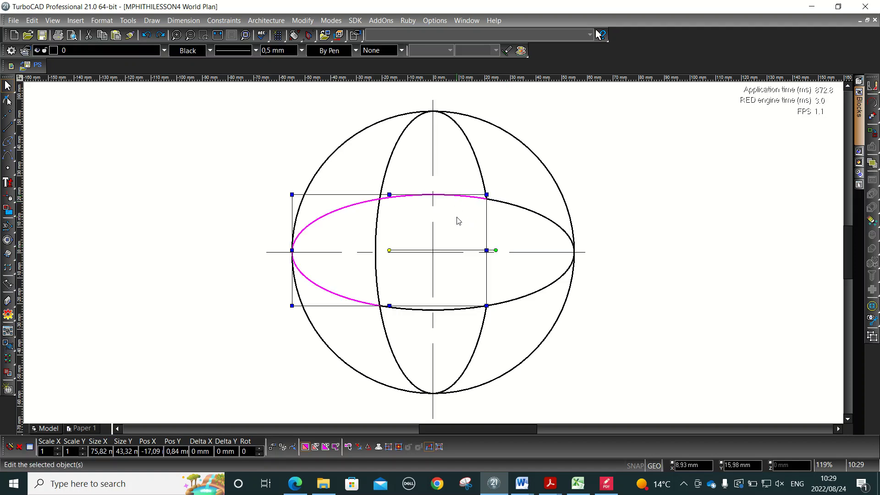
Delete the horizontal ellipse's lower inner portion and the vertical ellipse's left inner portion
click(455, 310)
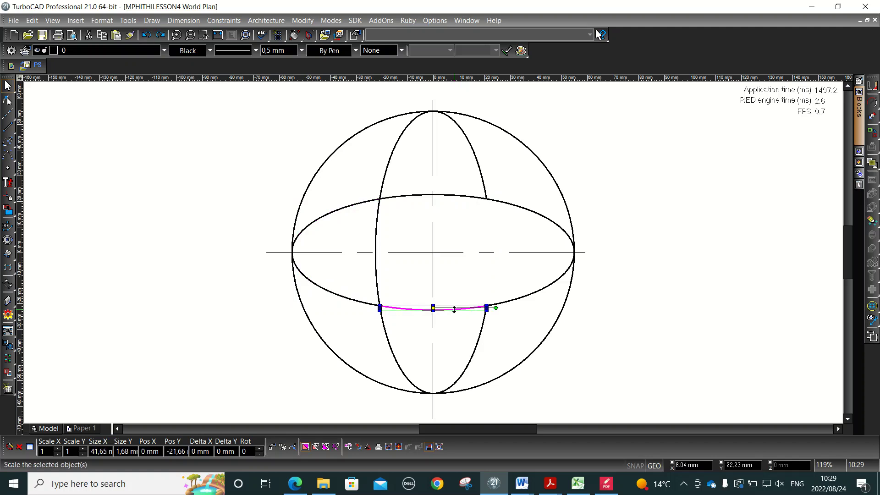
key(Delete)
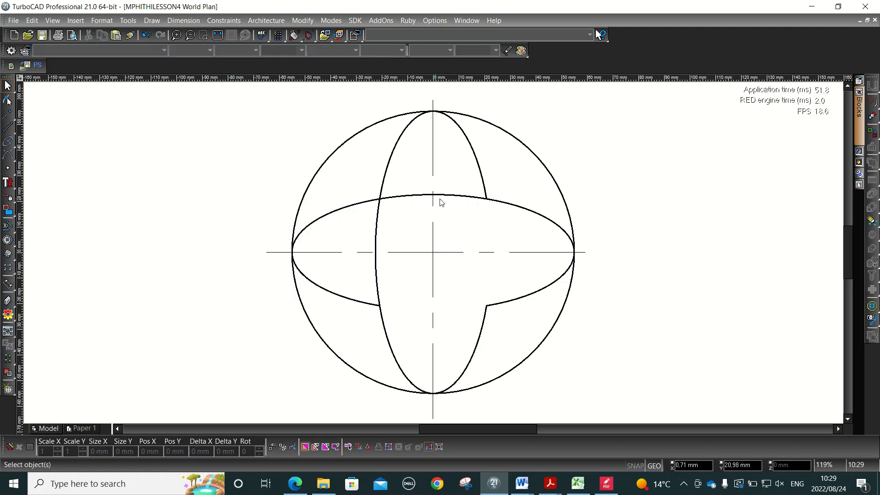
click(372, 232)
click(372, 235)
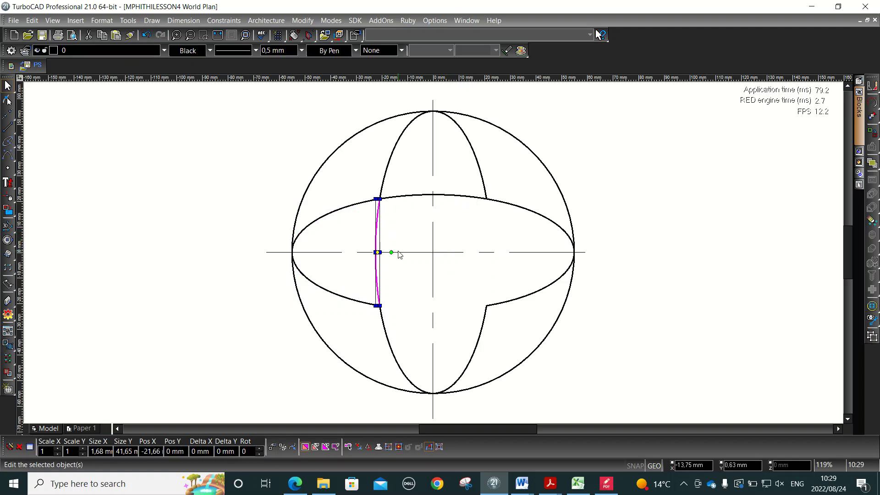
key(Delete)
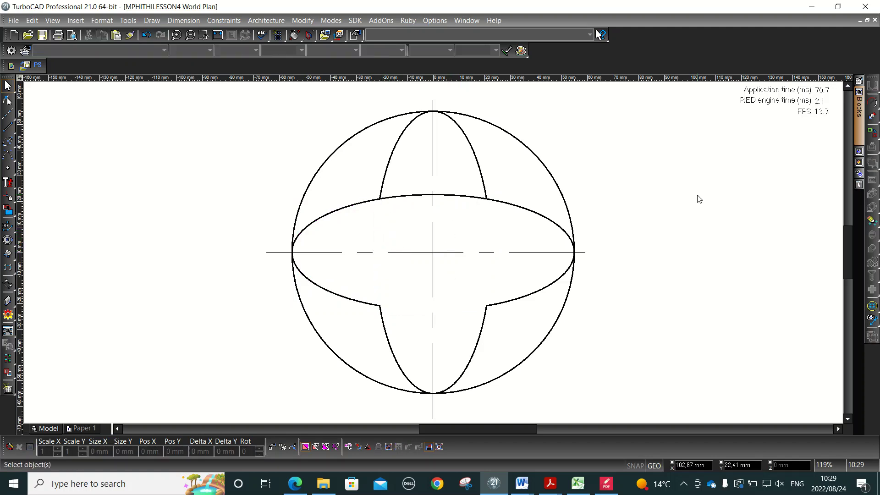
Split the horizontal ellipse at its upper-left intersection with the vertical ellipse and delete the upper inner portion
click(872, 103)
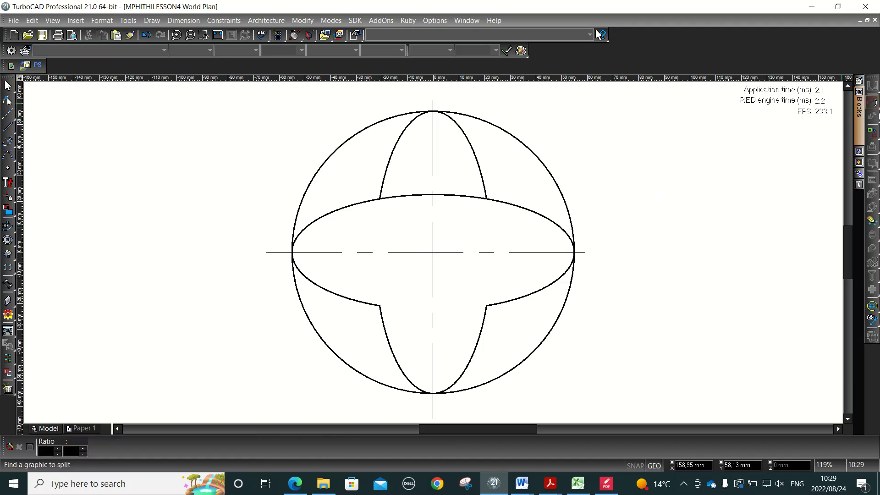
click(415, 196)
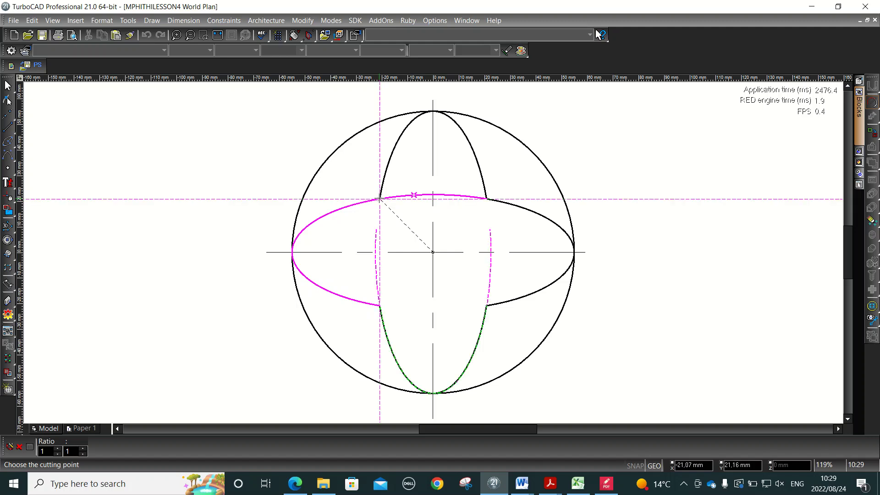
click(379, 199)
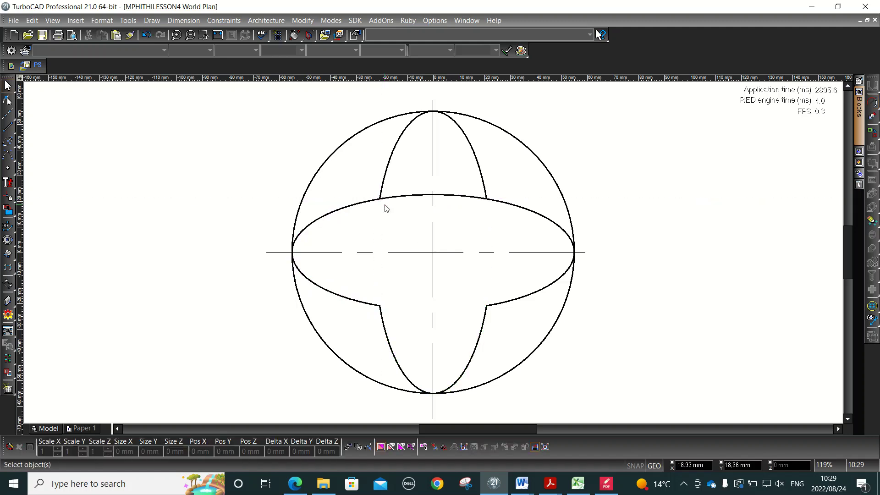
click(406, 196)
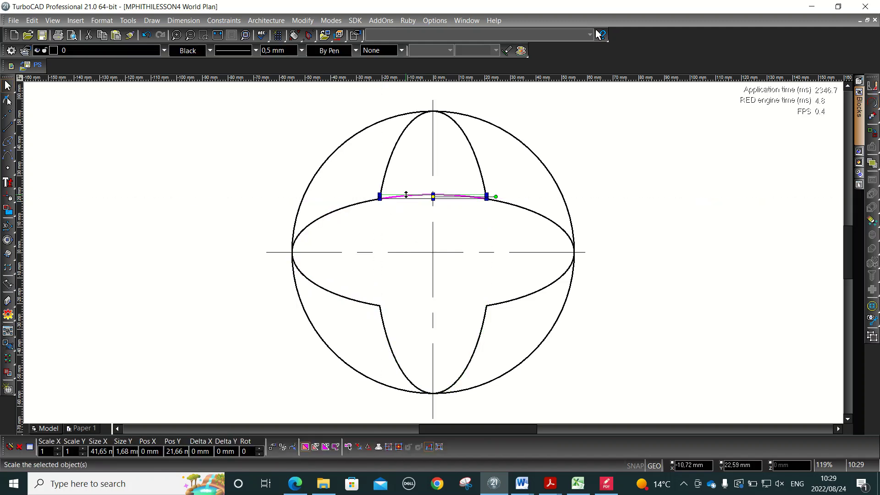
key(Delete)
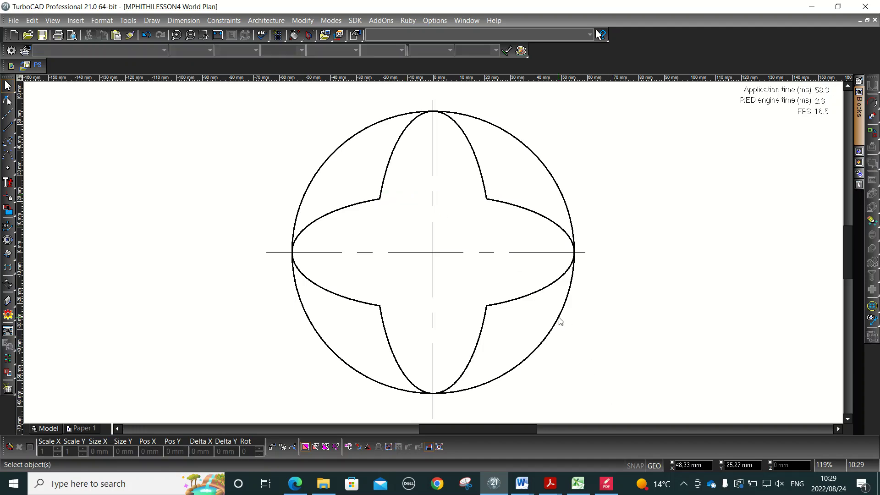
Switch to the diagram PDF in Edge and erase the red lines traced over the four inner ellipse portions
key(alt+Tab)
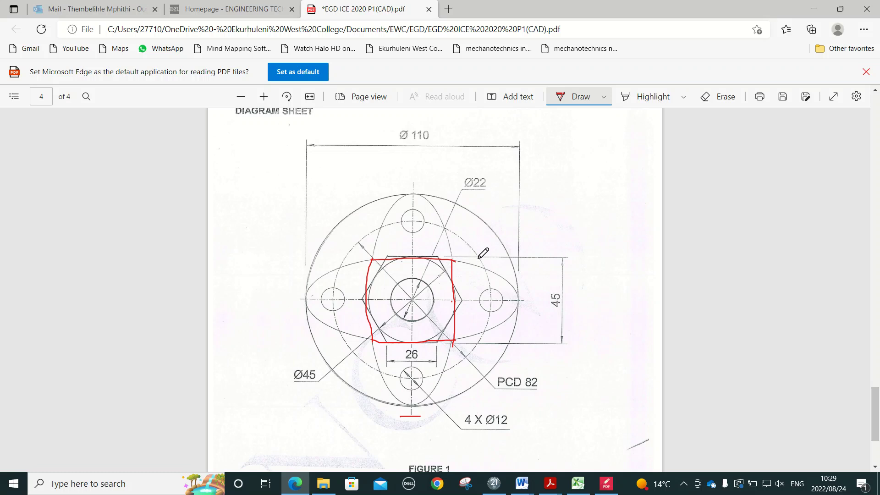
click(717, 96)
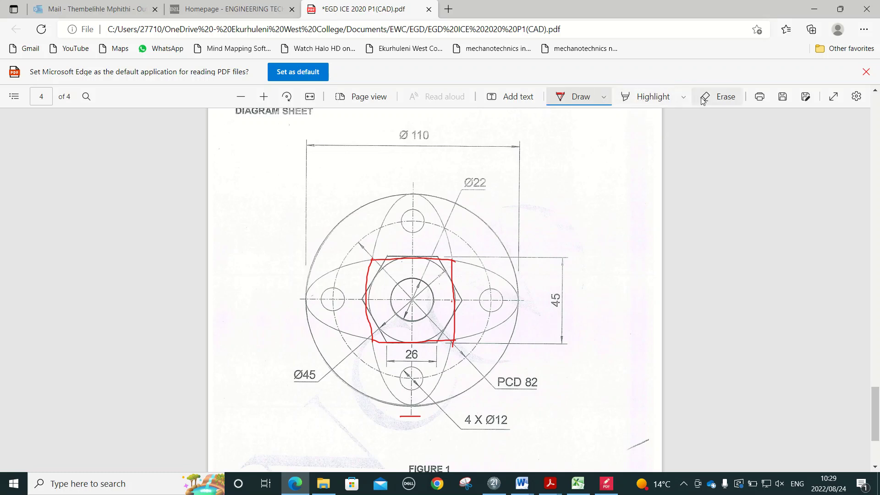
mouse_move(438, 246)
mouse_down()
mouse_move(415, 302)
mouse_move(455, 312)
mouse_move(388, 298)
mouse_move(433, 358)
mouse_up()
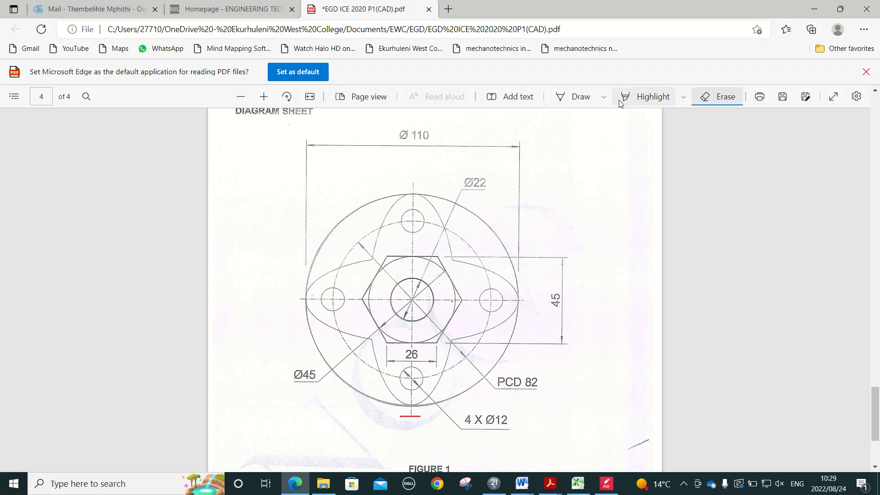
Ring the hexagon's 26 side dimension in red on the PDF diagram and switch back to TurboCAD
click(562, 99)
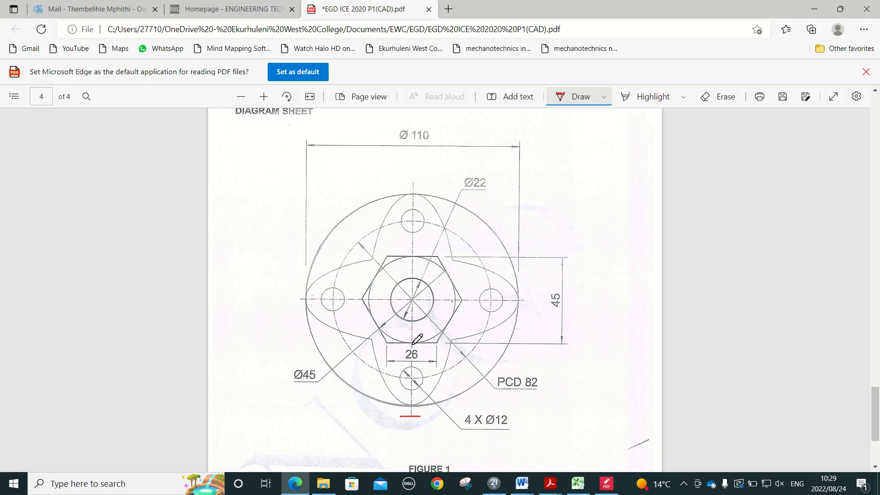
mouse_move(412, 344)
mouse_down()
mouse_move(398, 355)
mouse_move(414, 369)
mouse_move(429, 350)
mouse_move(413, 344)
mouse_up()
key(alt+Tab)
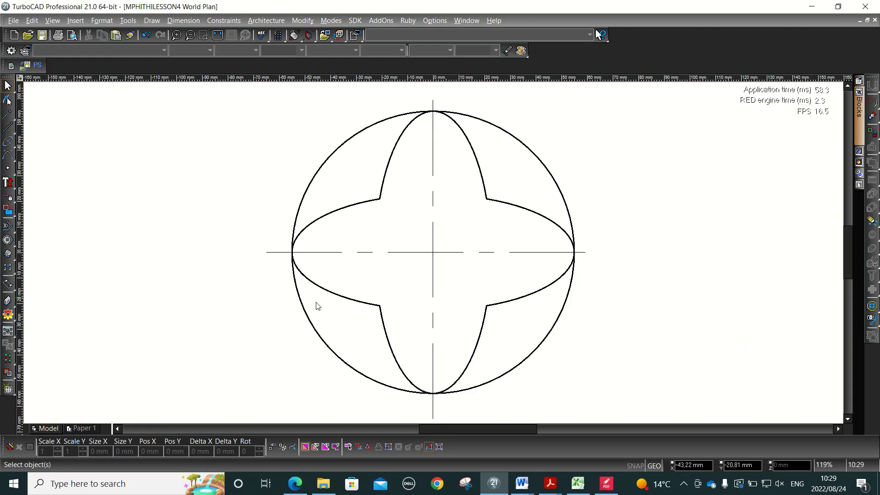
click(9, 128)
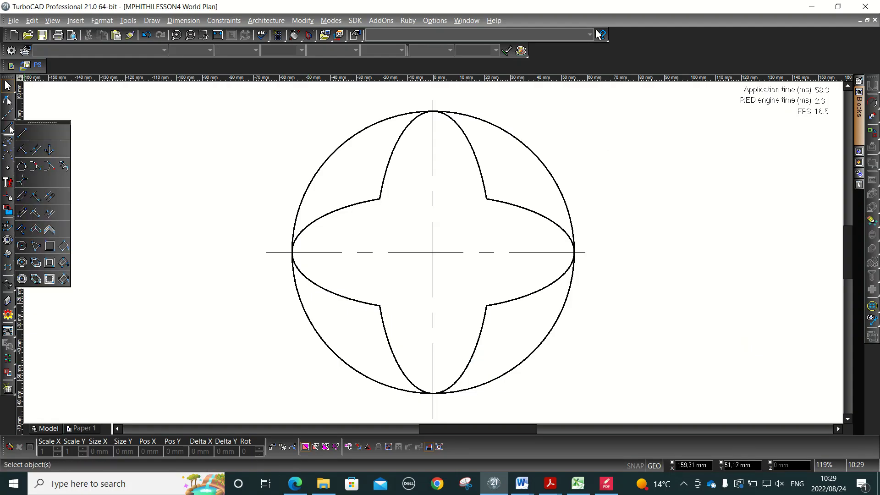
click(22, 246)
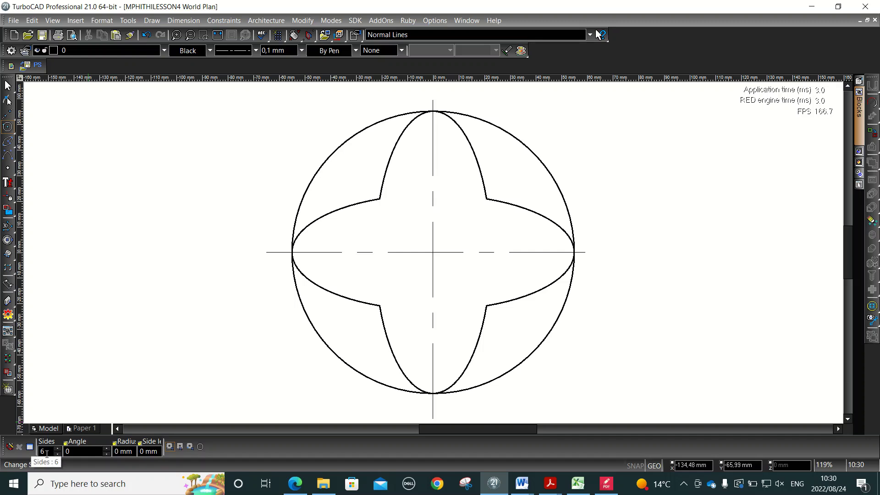
click(87, 452)
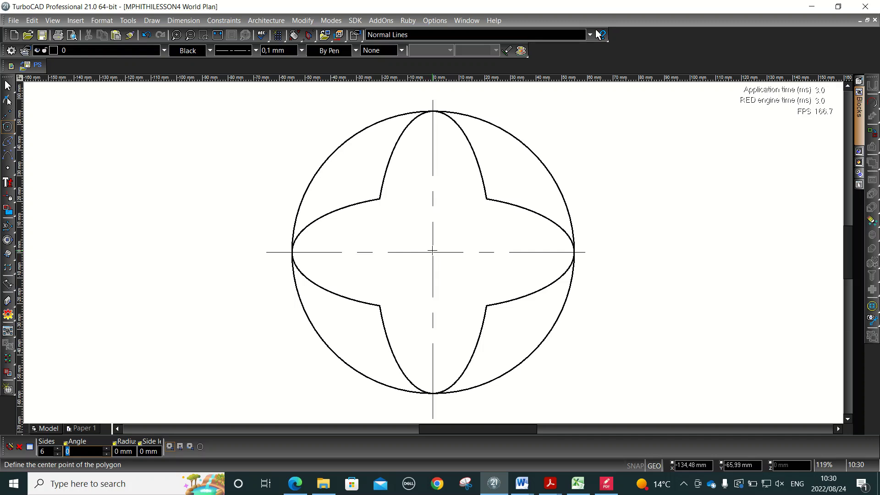
key(Tab)
key(Tab)
key(Tab)
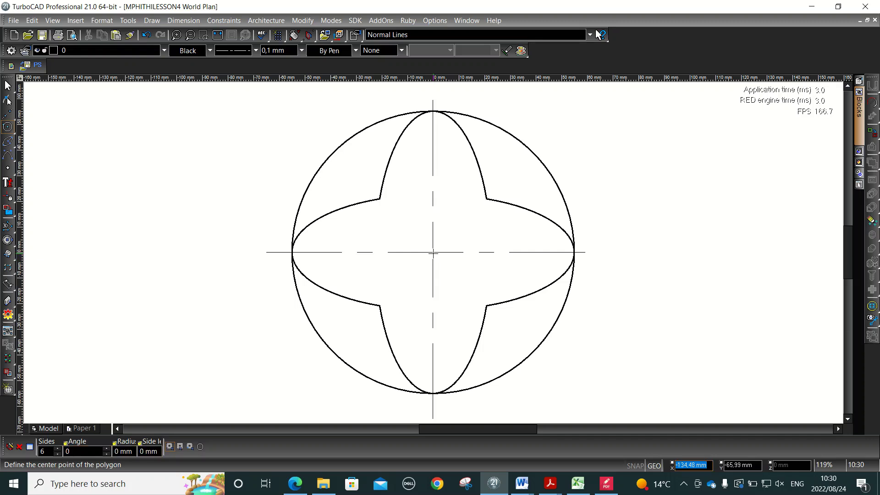
key(BackSpace)
Start a six-sided polygon centred on the centre lines' intersection, using a continuous line pattern and 0,5 mm line width
click(12, 130)
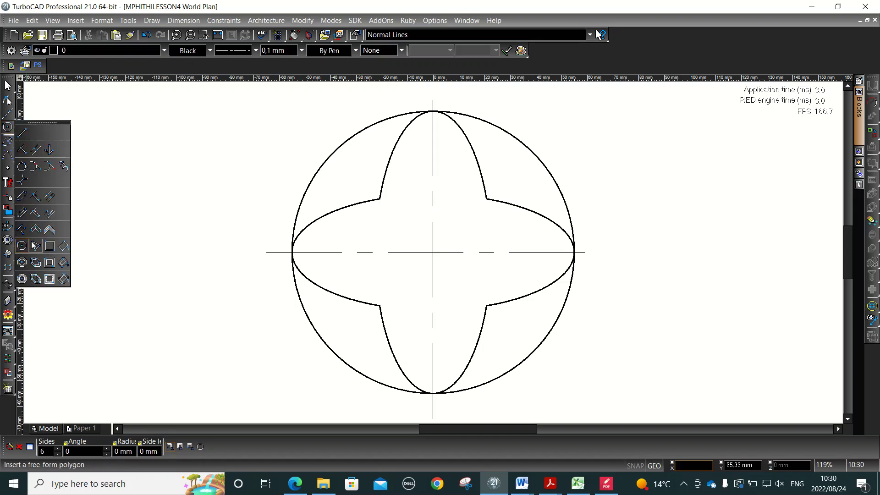
click(21, 247)
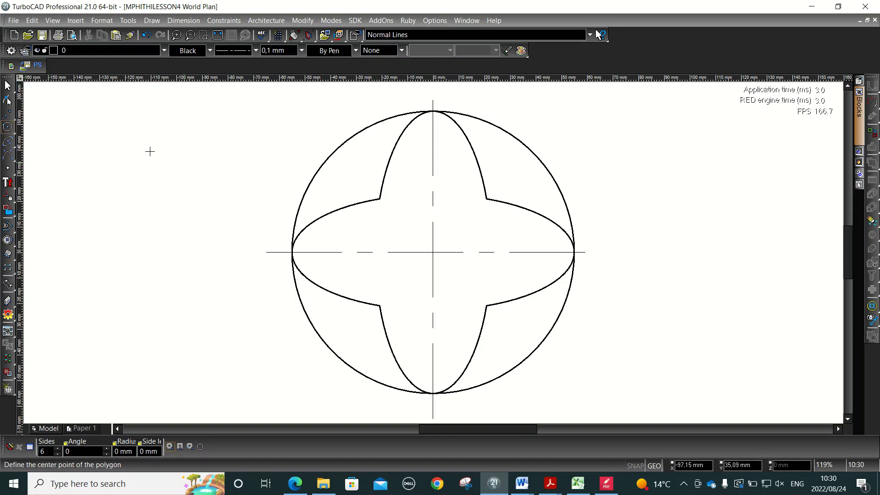
click(433, 252)
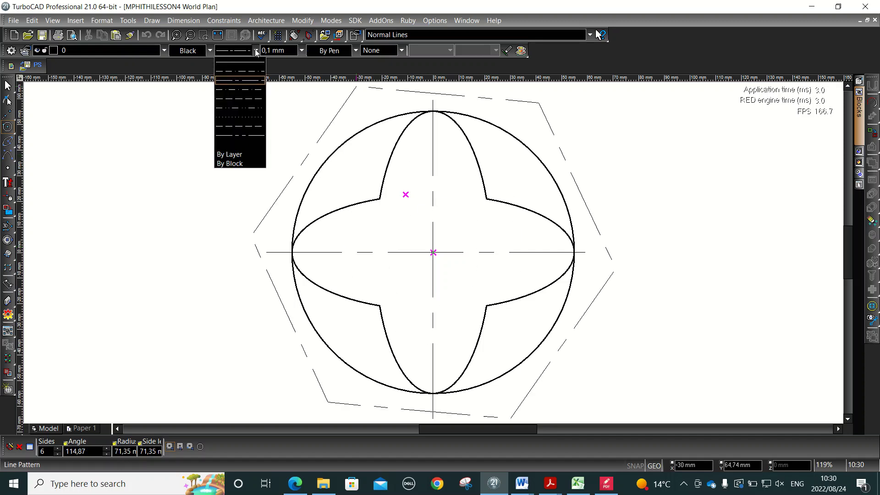
click(240, 79)
click(302, 51)
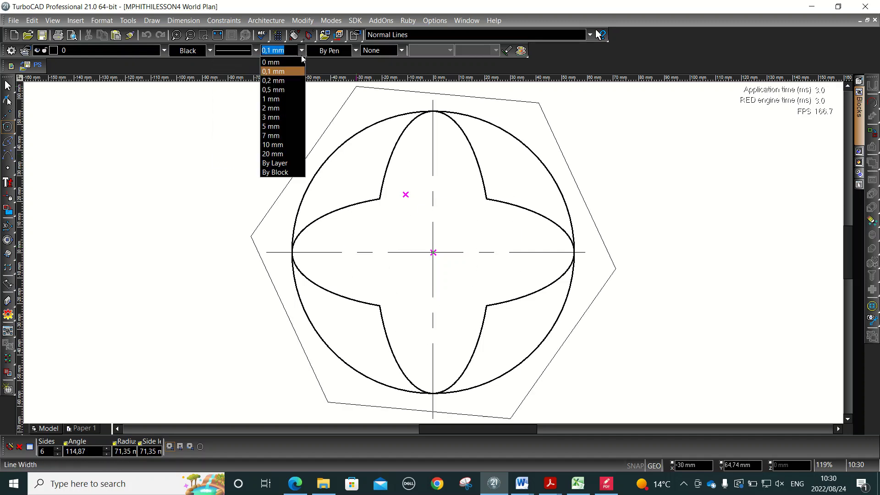
click(290, 90)
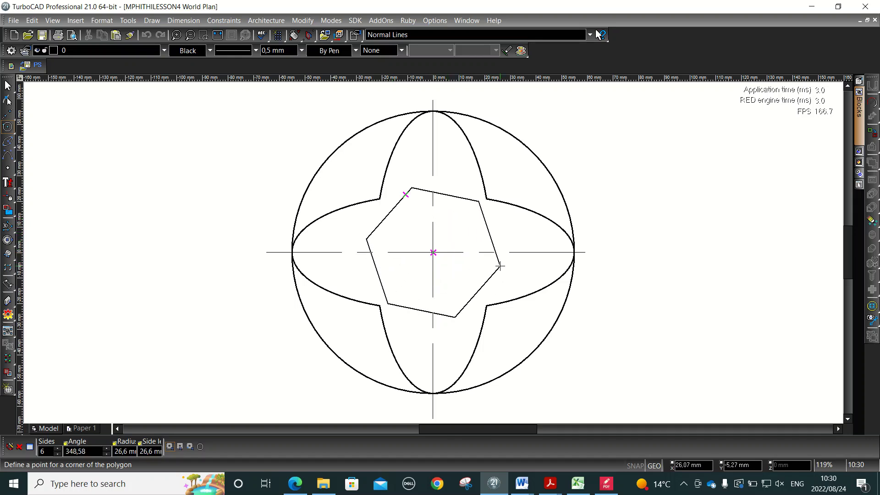
Complete the hexagon with an angle of 0 and a side length of 26 mm
key(Tab)
key(Tab)
text(0)
key(Tab)
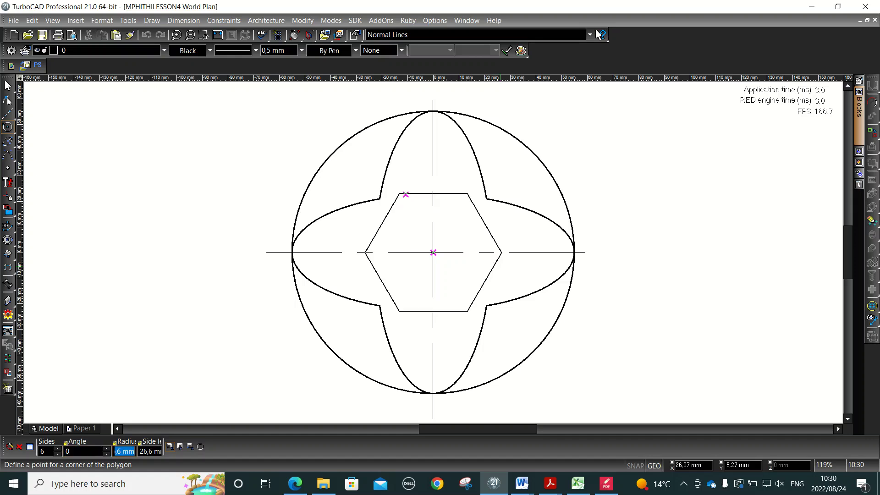
key(Tab)
text(26)
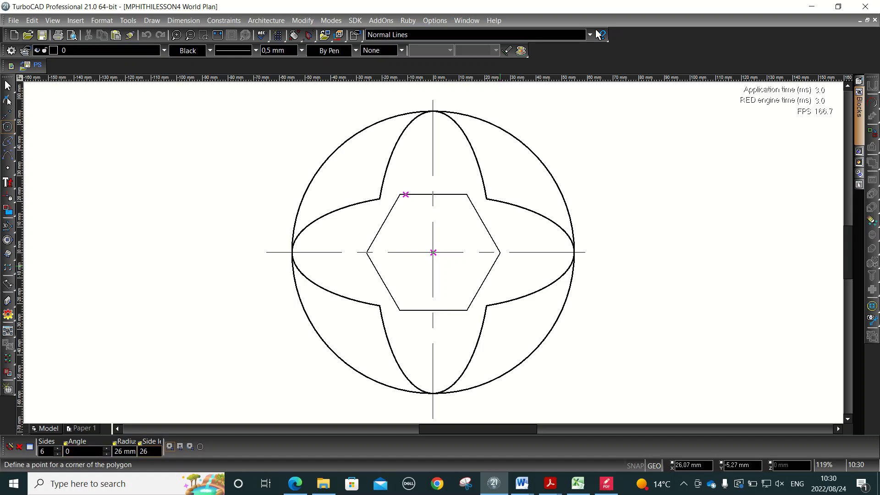
key(Return)
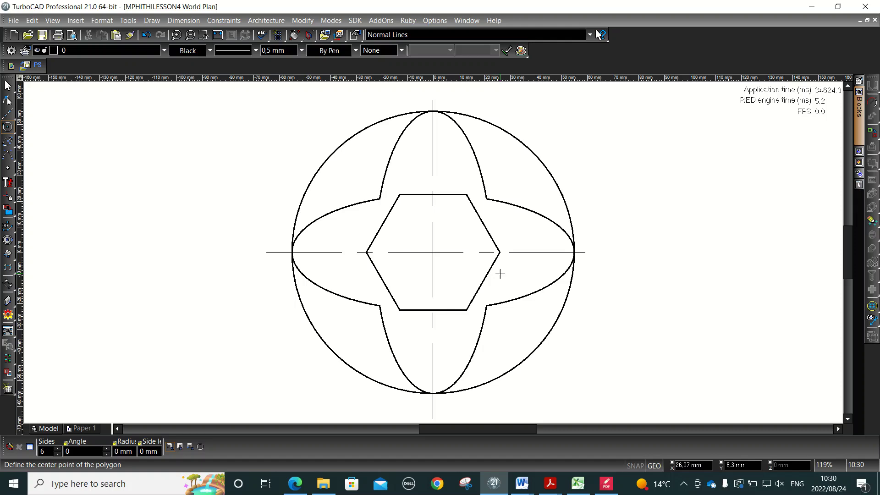
Switch to the diagram PDF in Edge, trace the circle inside the hexagon in red and ring the 45 dimension
key(alt+Tab)
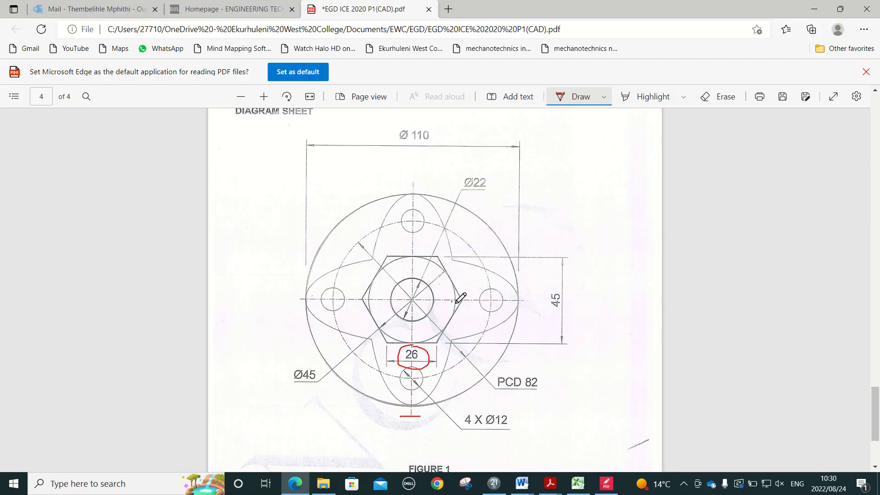
mouse_move(456, 302)
mouse_down()
mouse_move(453, 276)
mouse_move(433, 257)
mouse_move(400, 257)
mouse_move(372, 278)
mouse_move(371, 313)
mouse_move(415, 340)
mouse_move(448, 324)
mouse_up()
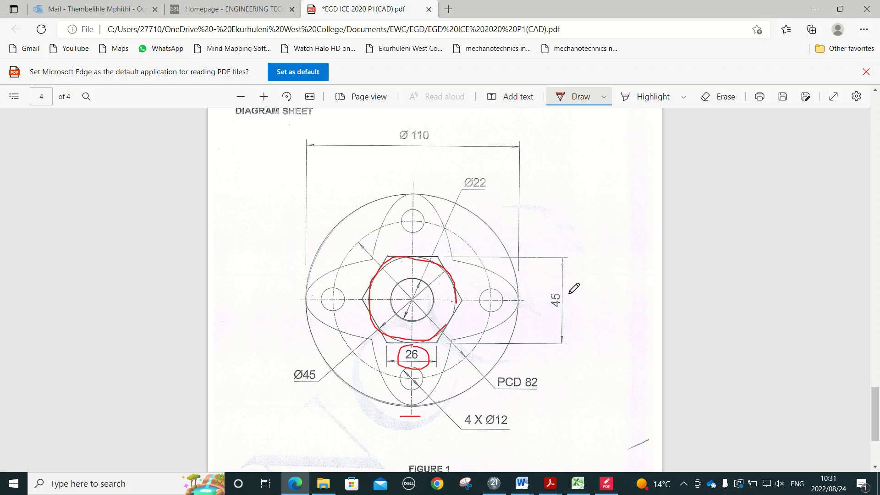
mouse_move(570, 294)
mouse_down()
mouse_move(545, 308)
mouse_move(573, 293)
mouse_move(551, 294)
mouse_up()
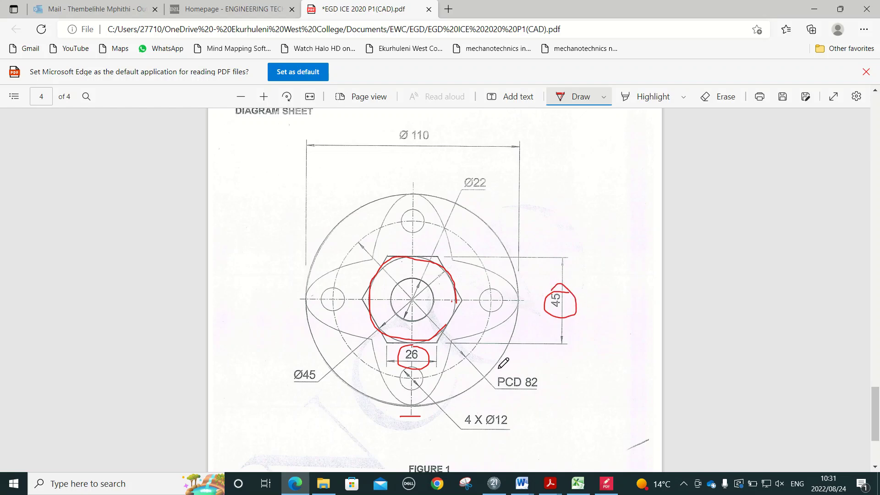
Switch to TurboCAD and draw a circle of 45 mm diameter centred on the centre lines' intersection
key(alt+Tab)
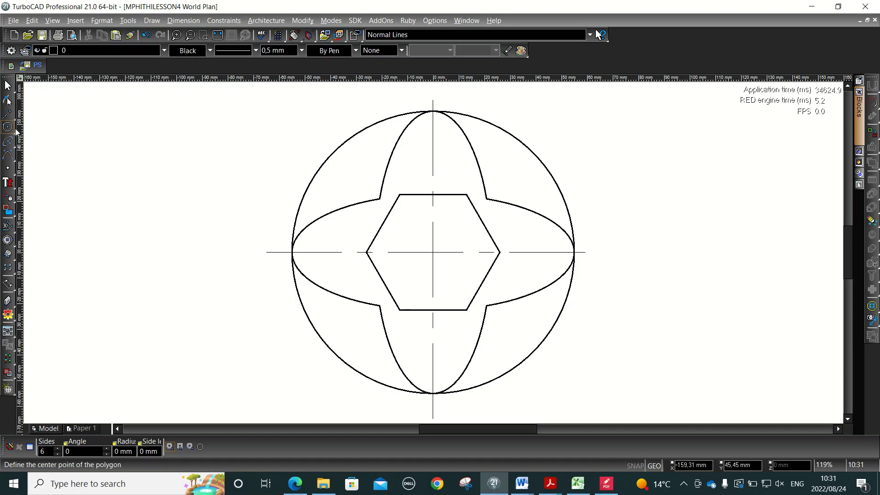
click(10, 144)
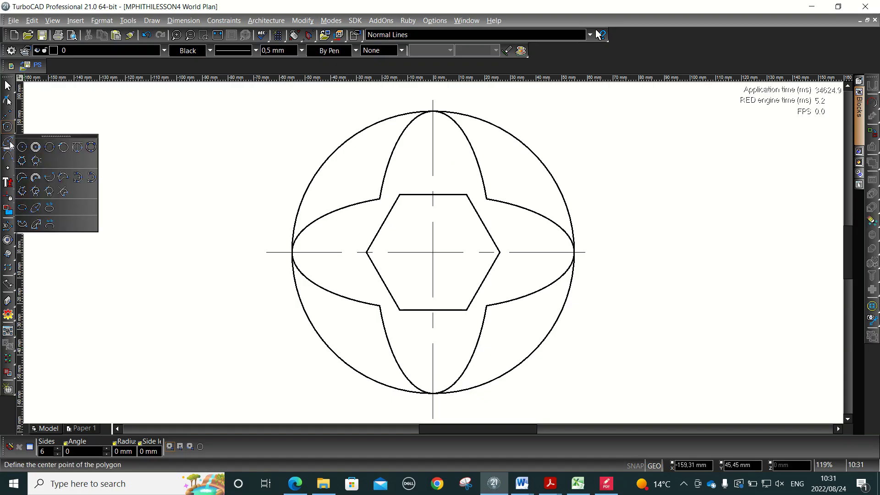
click(20, 146)
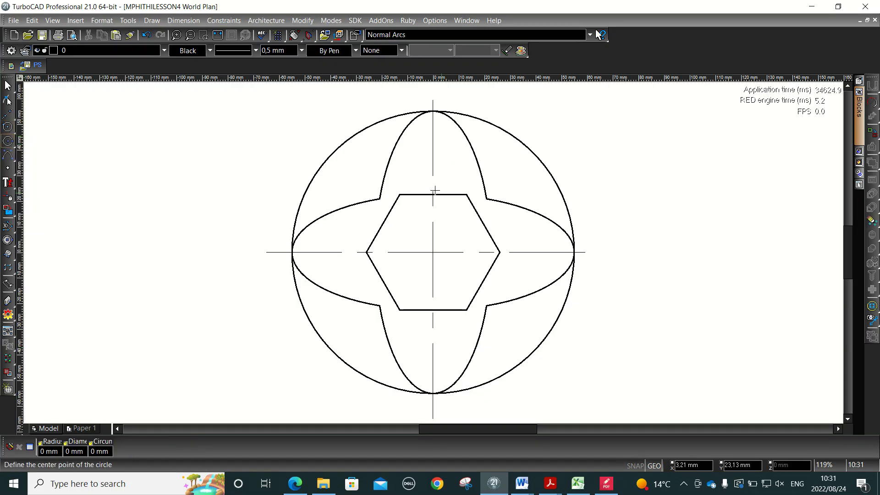
click(433, 251)
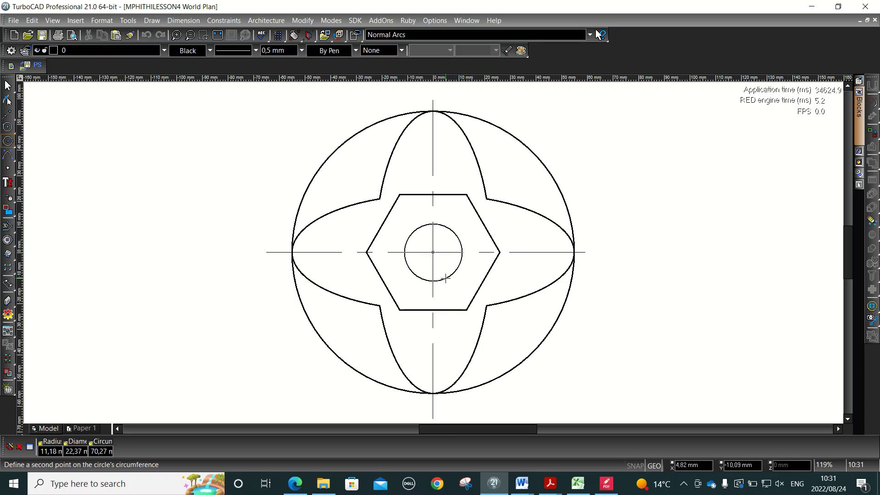
key(Tab)
key(Tab)
text(45)
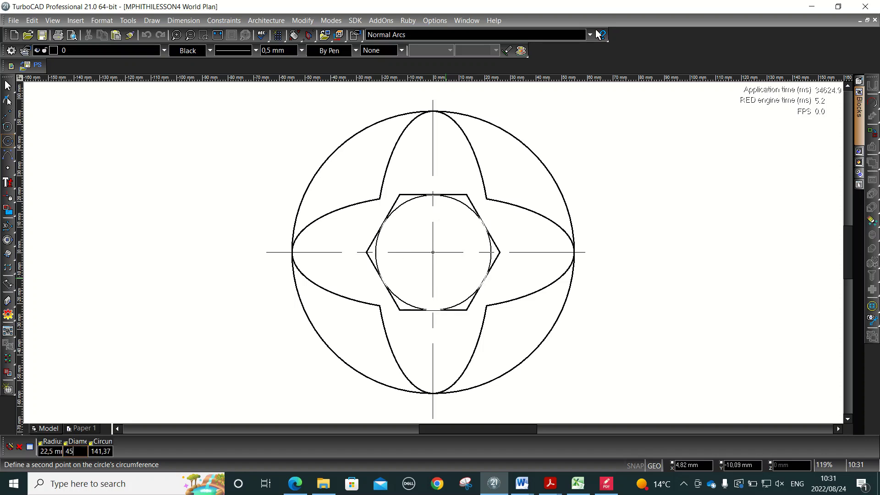
key(Return)
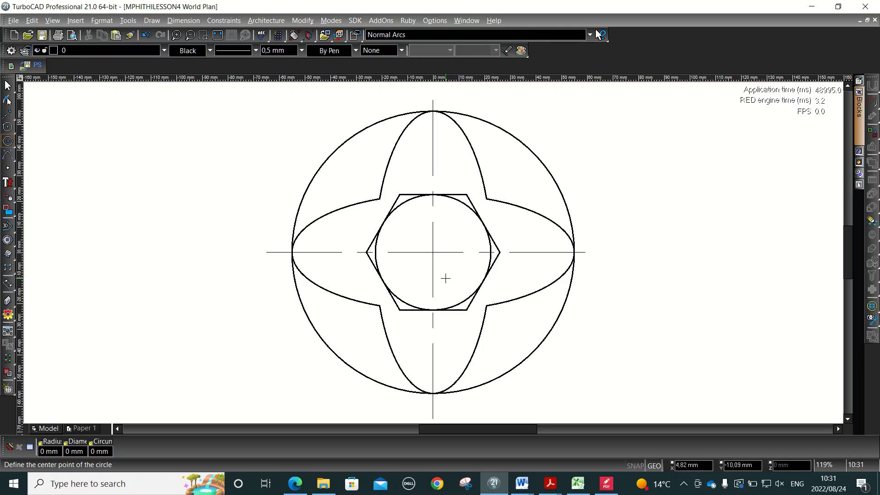
Switch to the diagram PDF in Edge, tick the innermost circle in red and ring its Ø22 dimension
key(alt+Tab)
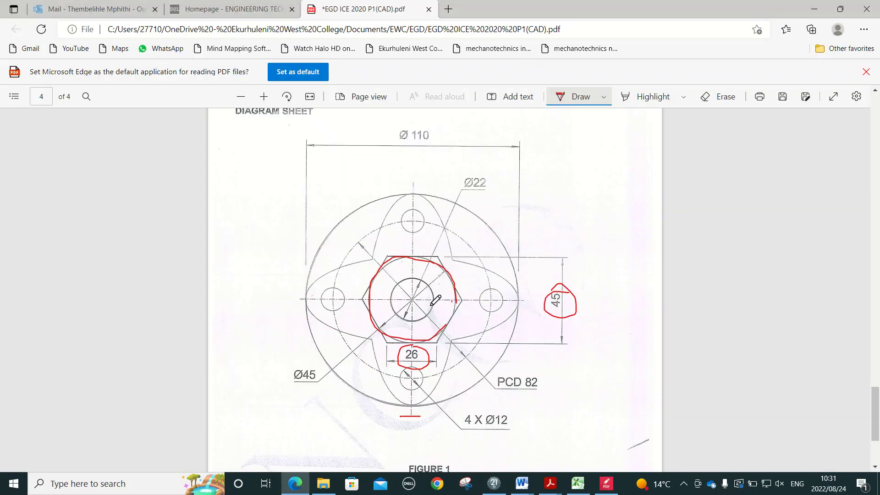
mouse_move(431, 305)
mouse_down()
mouse_move(438, 318)
mouse_move(447, 312)
mouse_up()
mouse_move(479, 174)
mouse_down()
mouse_move(494, 188)
mouse_move(489, 172)
mouse_up()
Switch to TurboCAD and draw a circle of 22 mm diameter centred on the centre lines' intersection
key(alt+Tab)
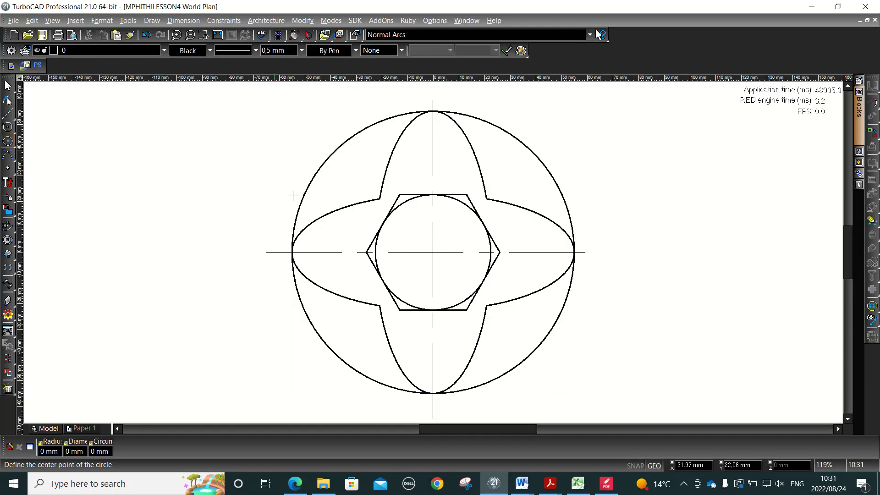
click(8, 141)
click(22, 147)
click(432, 252)
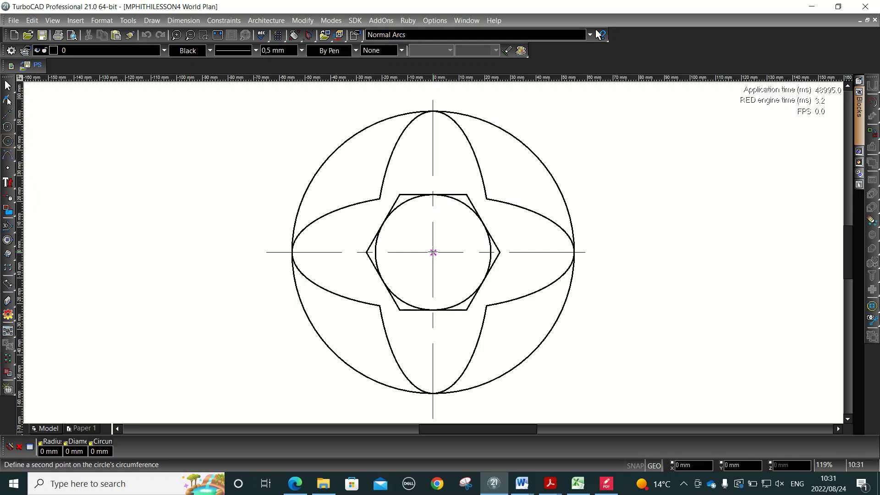
key(Tab)
key(Tab)
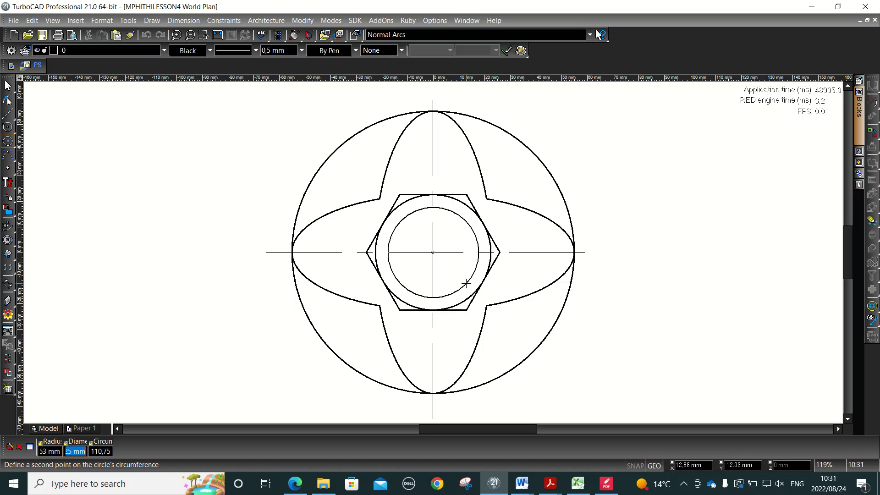
text(22)
key(Return)
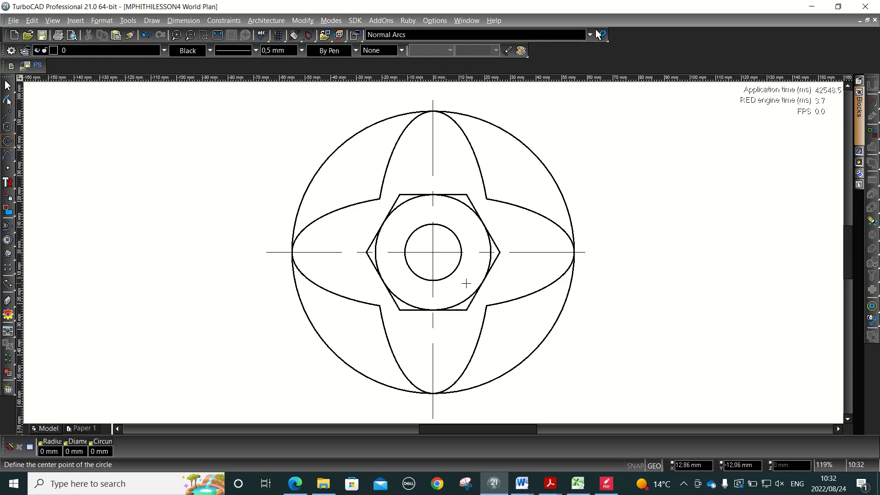
Switch to the diagram PDF in Edge, tick the pitch circle in red and ring its PCD 82 label
key(alt+Tab)
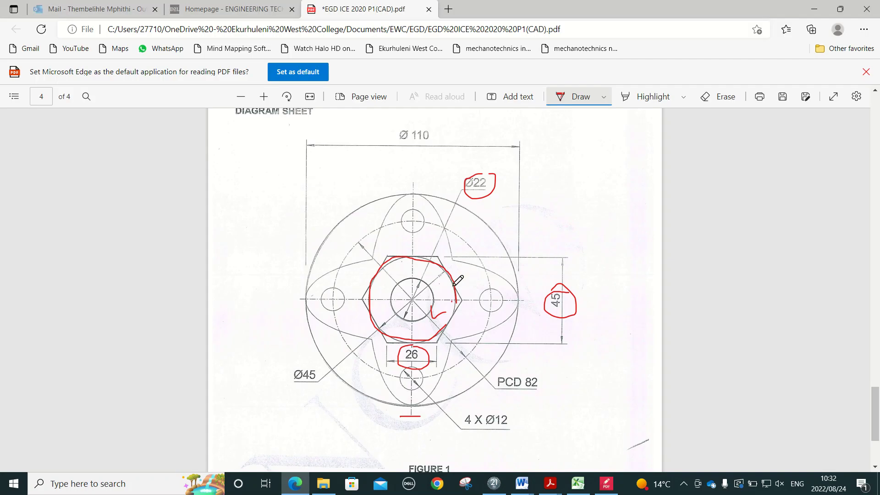
drag(466, 239, 512, 236)
mouse_move(534, 369)
mouse_down()
mouse_move(489, 384)
mouse_move(533, 380)
mouse_move(522, 374)
mouse_up()
Switch to TurboCAD and draw a dashed pitch circle of 82 mm diameter centred on the centre lines' intersection
key(alt+Tab)
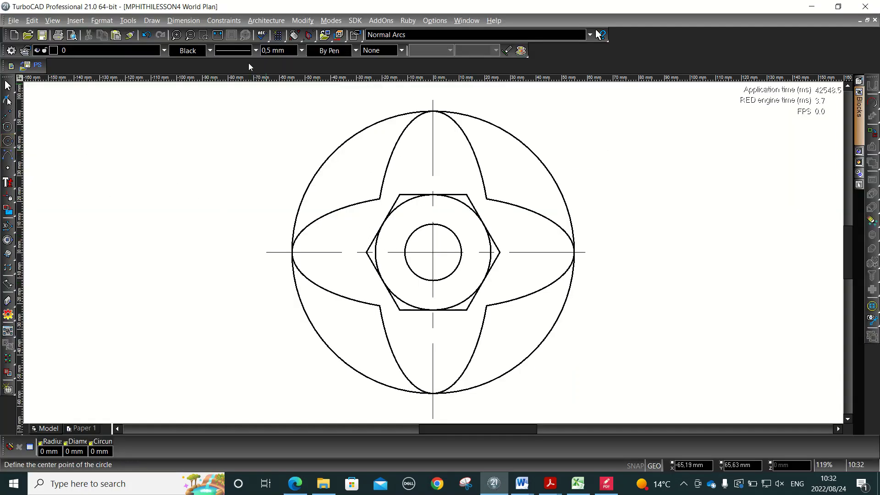
click(255, 51)
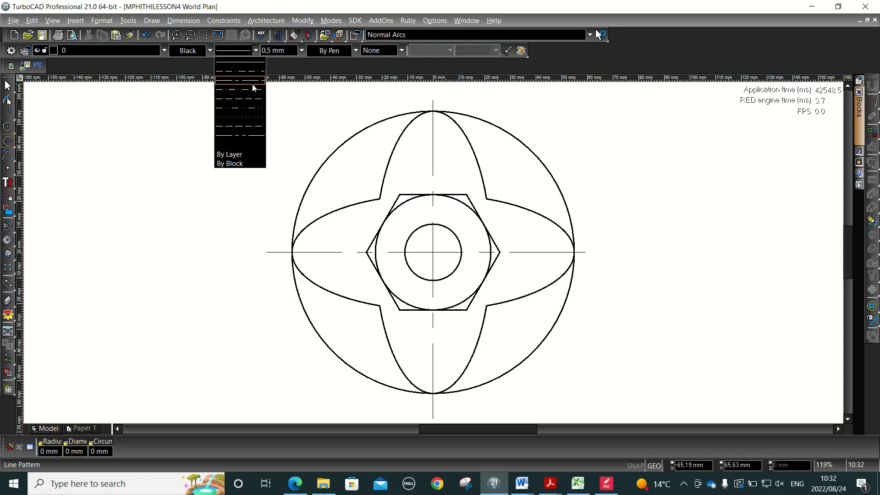
click(254, 98)
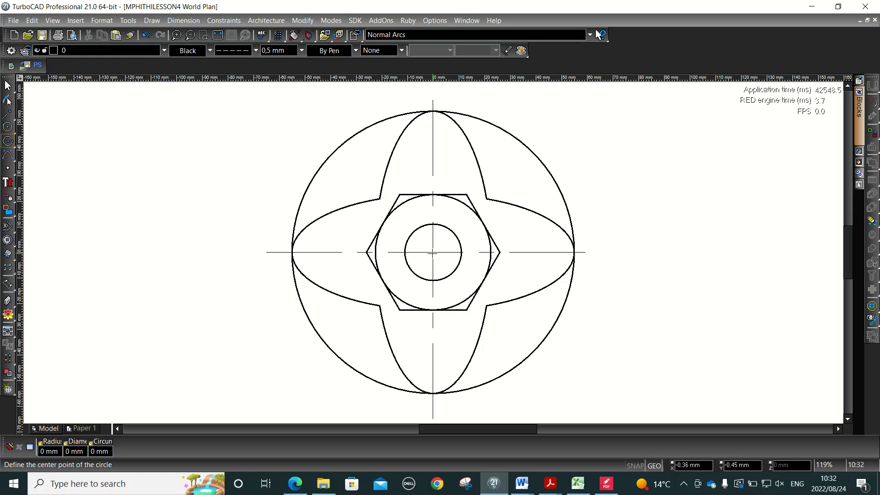
click(432, 252)
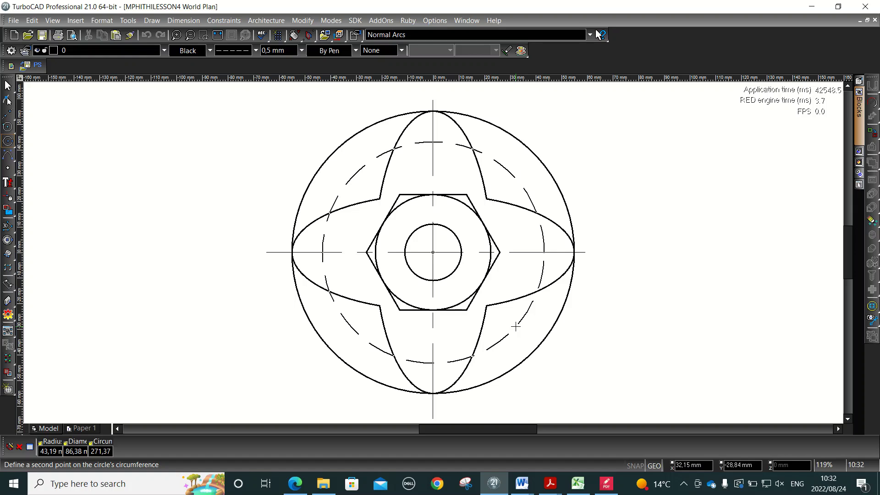
key(alt+Tab)
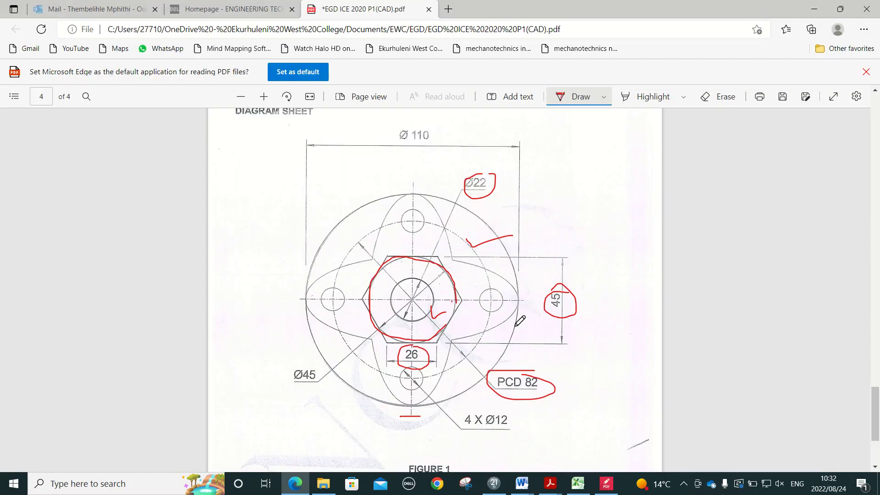
key(alt+Tab)
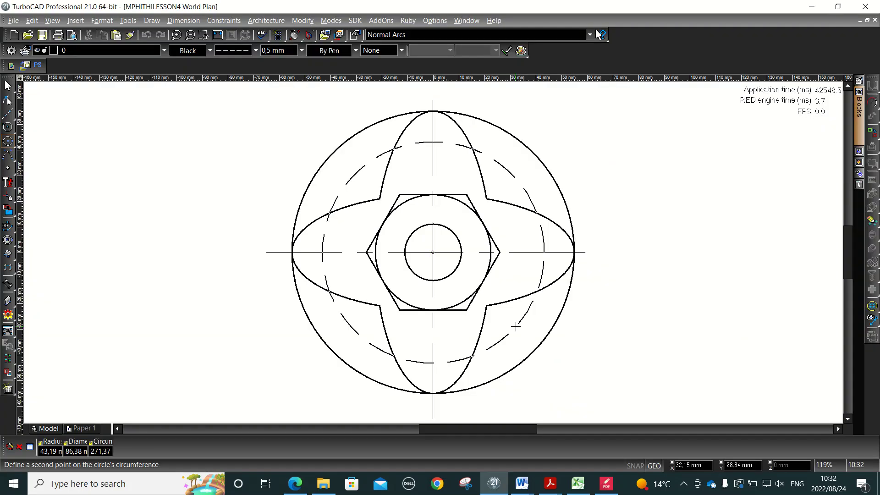
key(Tab)
key(Tab)
text(82)
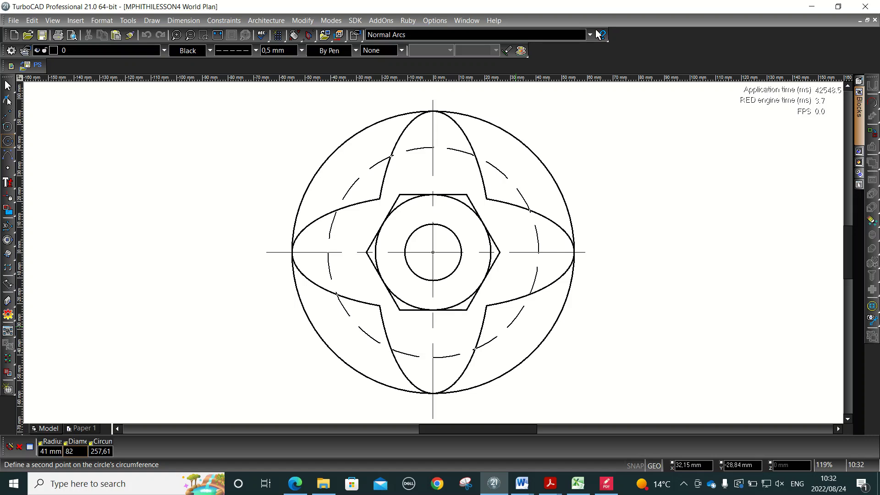
key(Return)
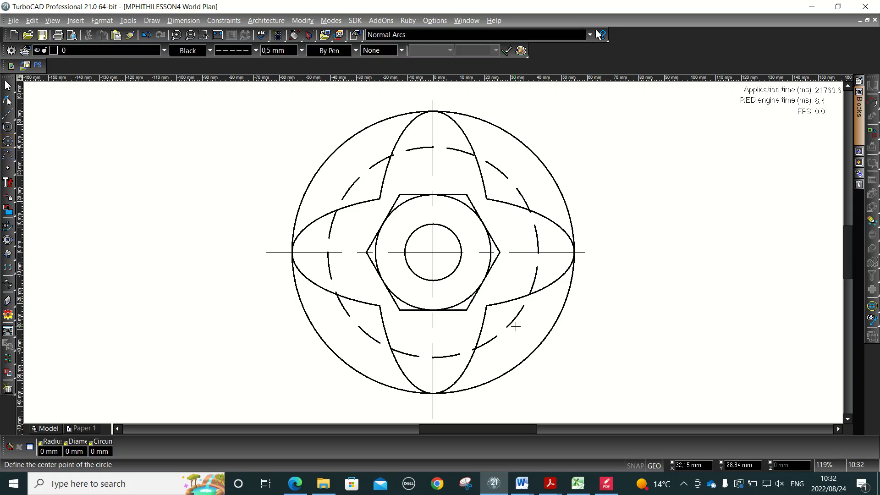
Switch to the diagram PDF in Edge, ring the Ø12 label and the lower and left holes in red, and cross the upper hole's centre
key(alt+Tab)
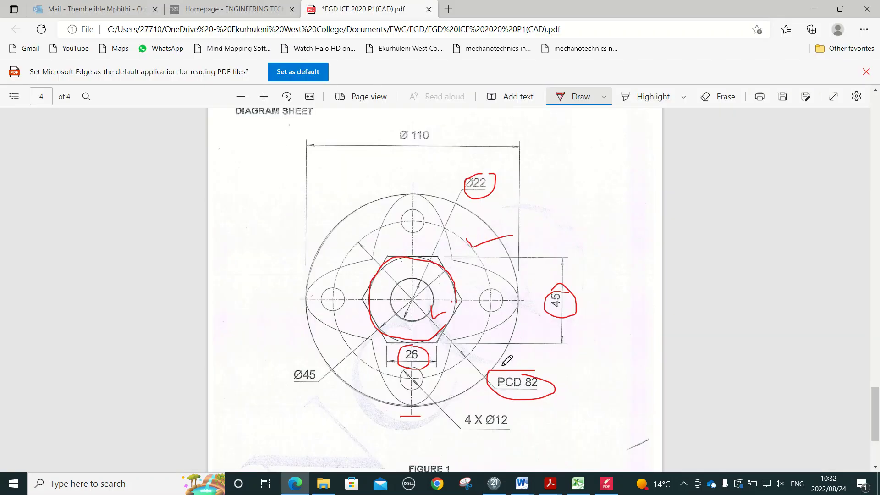
mouse_move(500, 414)
mouse_down()
mouse_move(491, 422)
mouse_move(515, 424)
mouse_move(504, 414)
mouse_move(493, 421)
mouse_up()
mouse_move(412, 365)
mouse_down()
mouse_move(397, 381)
mouse_move(431, 364)
mouse_move(402, 370)
mouse_up()
mouse_move(338, 288)
mouse_down()
mouse_move(321, 295)
mouse_move(334, 315)
mouse_move(345, 290)
mouse_move(334, 287)
mouse_up()
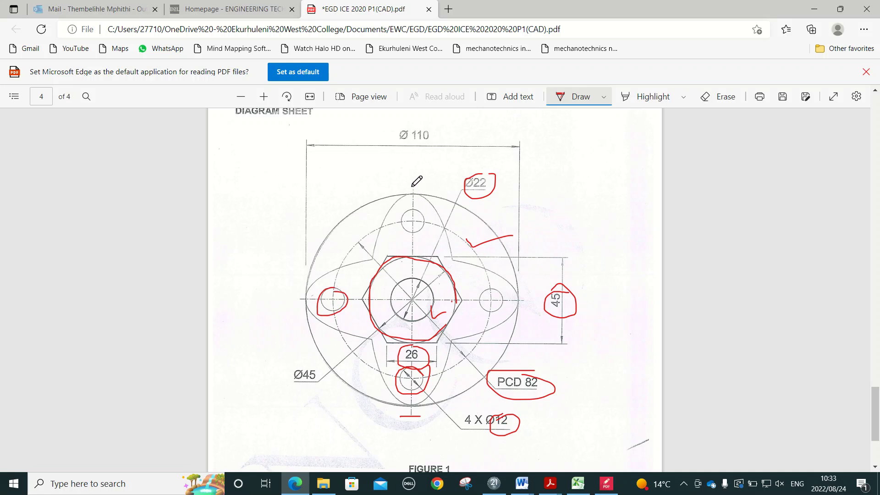
drag(413, 185, 412, 254)
drag(430, 221, 385, 222)
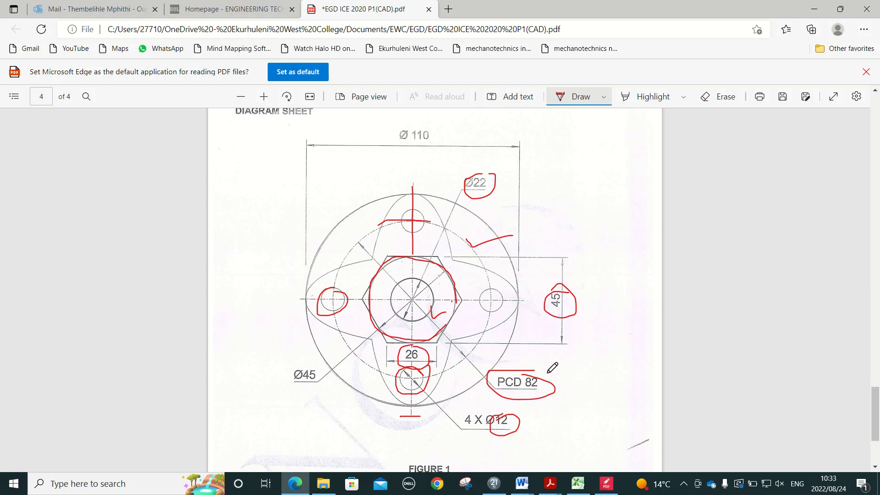
Switch to TurboCAD and draw a continuous-line circle of 12 mm diameter where the pitch circle crosses the upper vertical centre line
key(alt+Tab)
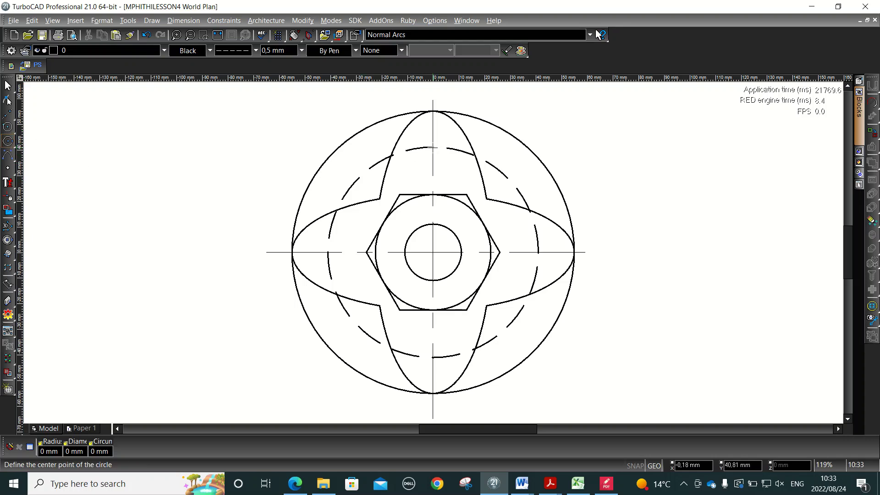
click(433, 147)
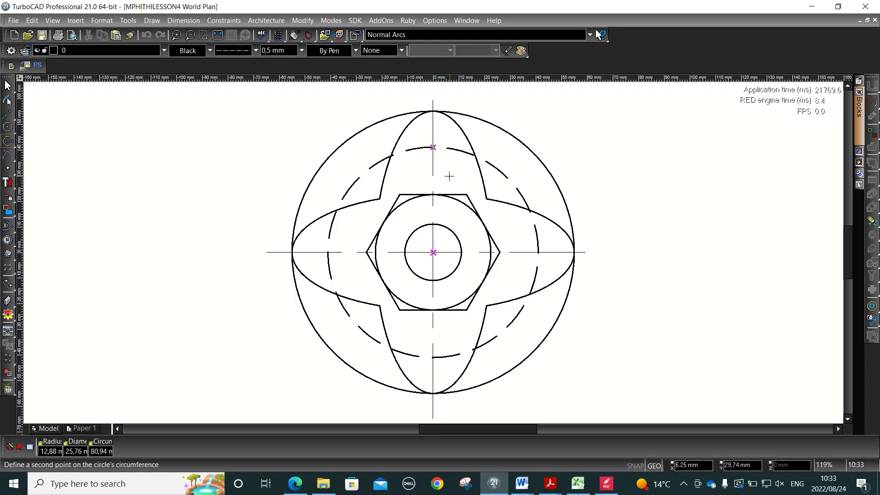
click(255, 50)
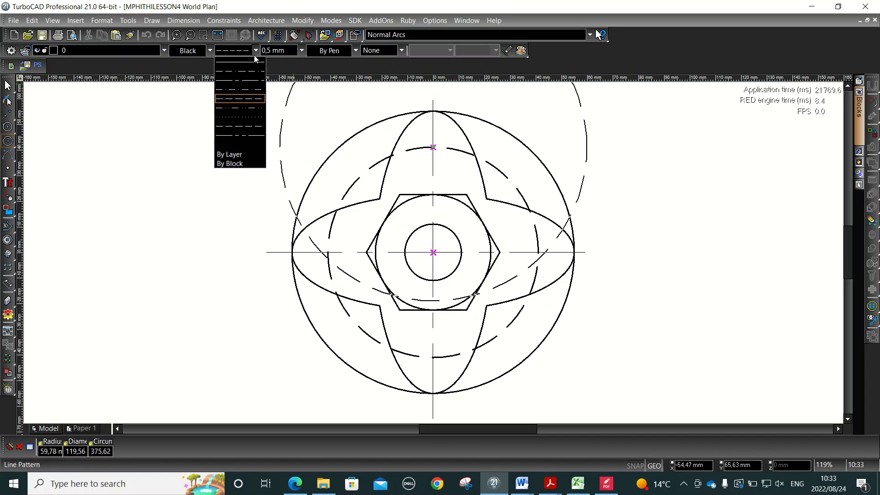
click(255, 62)
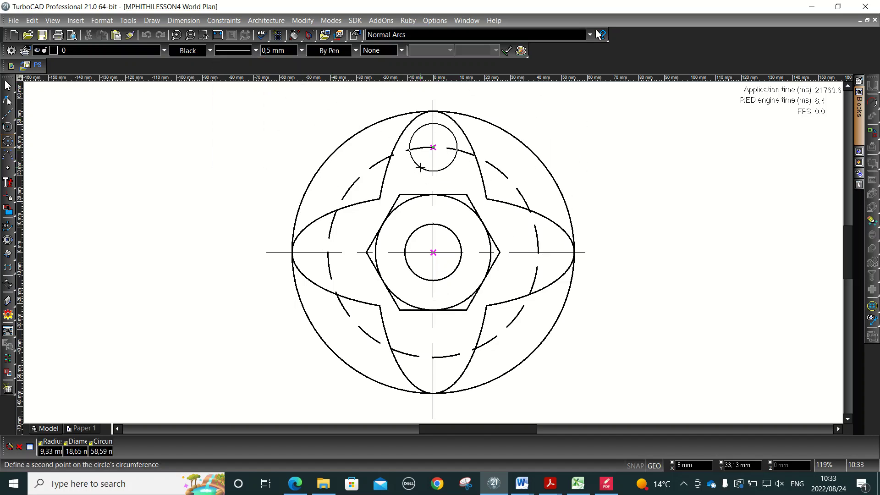
key(Tab)
key(Tab)
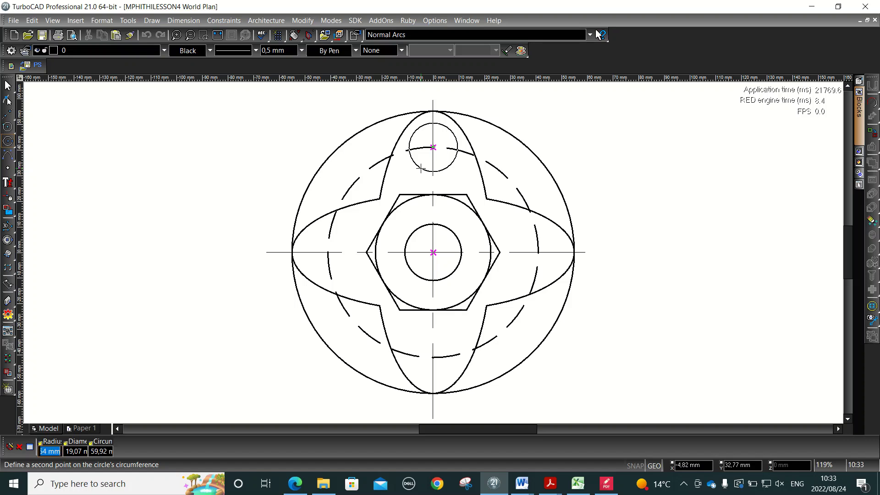
text(12)
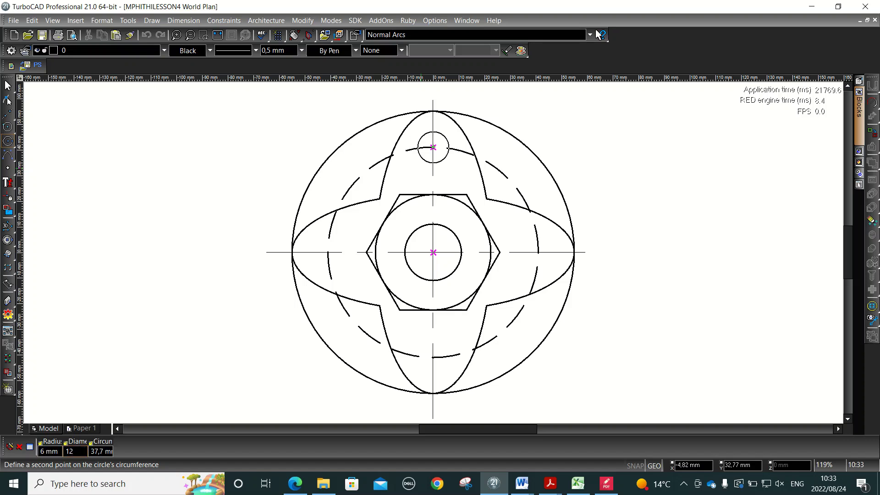
key(Return)
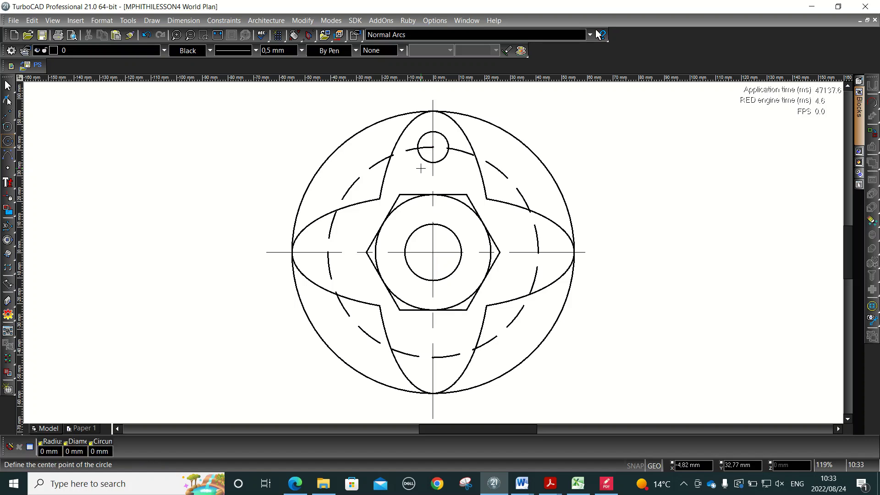
Draw 12 mm diameter holes on the pitch circle at its left and lower centre line crossings, giving the lower one a 6 mm radius
click(327, 252)
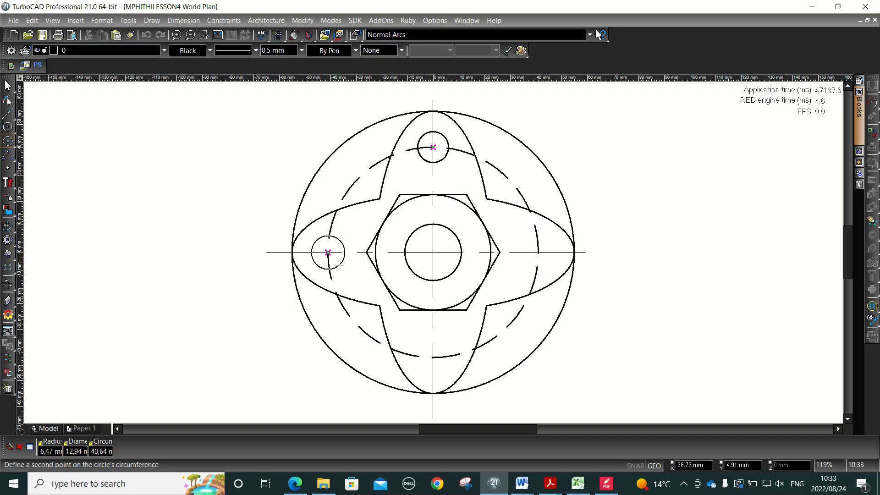
text(12)
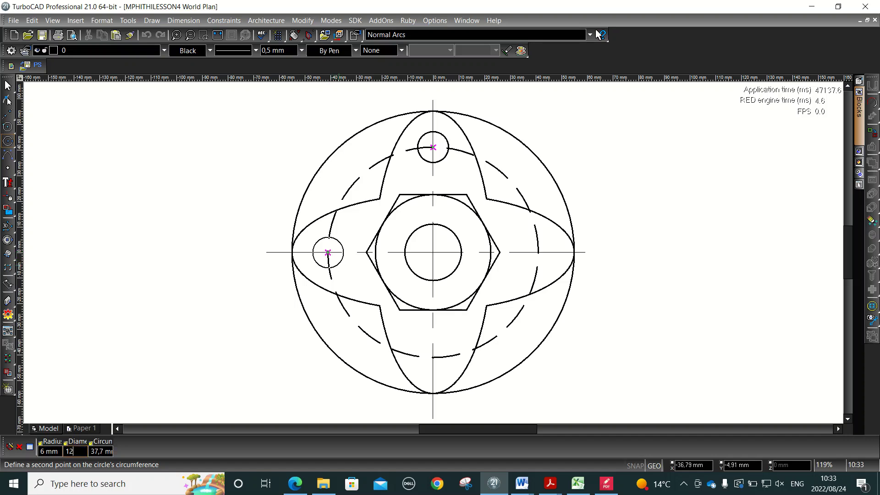
key(Return)
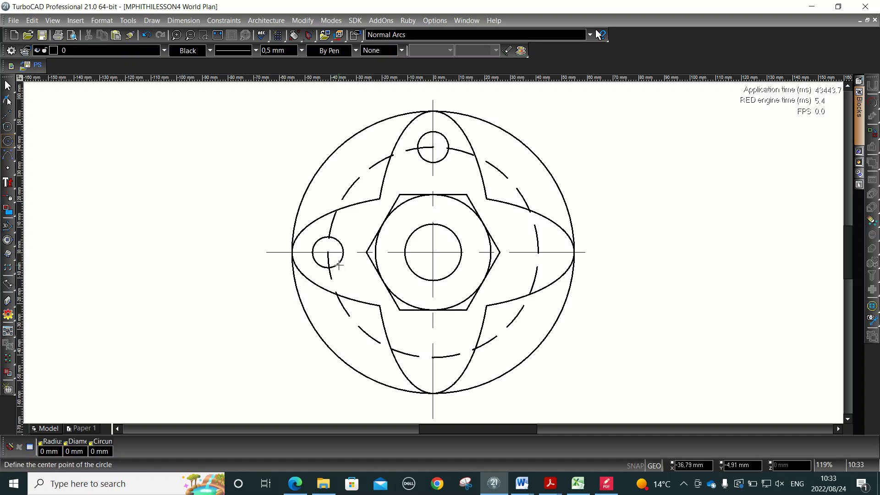
click(434, 357)
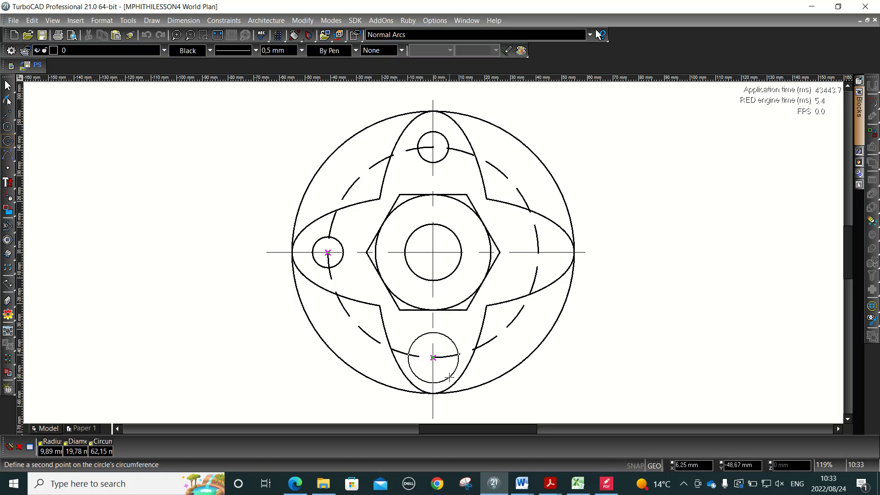
key(Tab)
text(6)
key(Return)
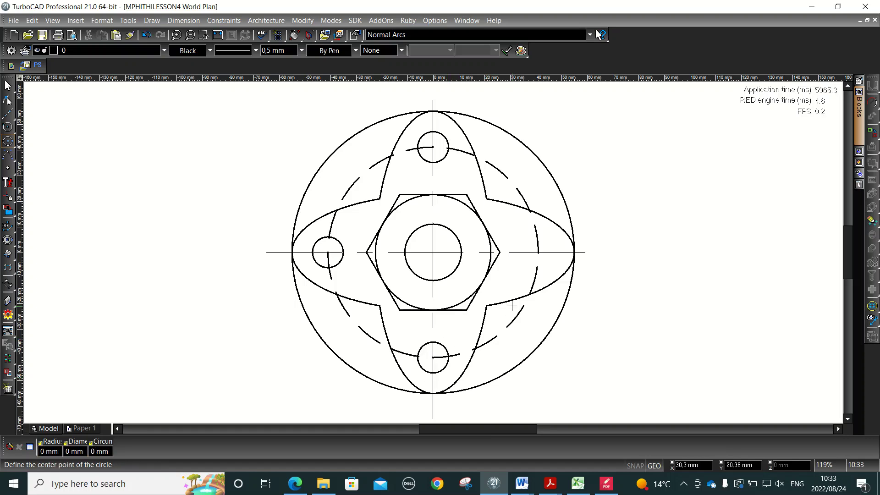
Draw a circle of 12 mm diameter where the pitch circle crosses the right-hand horizontal centre line
click(538, 251)
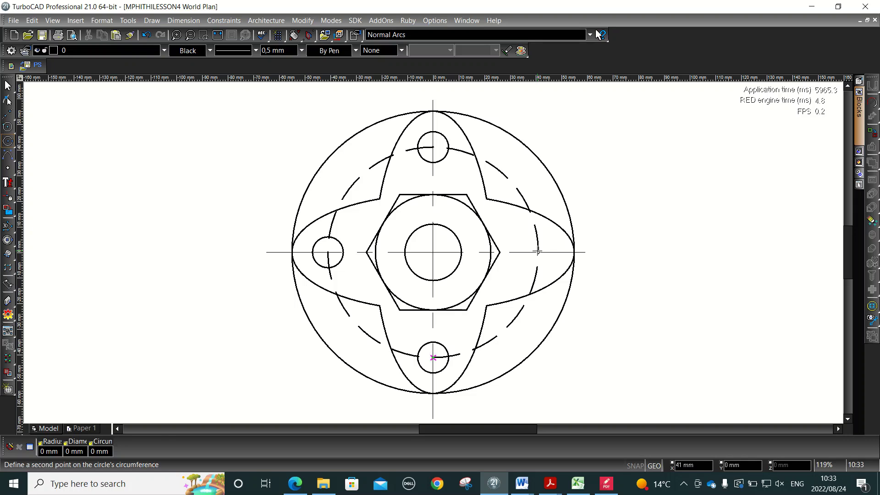
key(Tab)
key(Tab)
text(12)
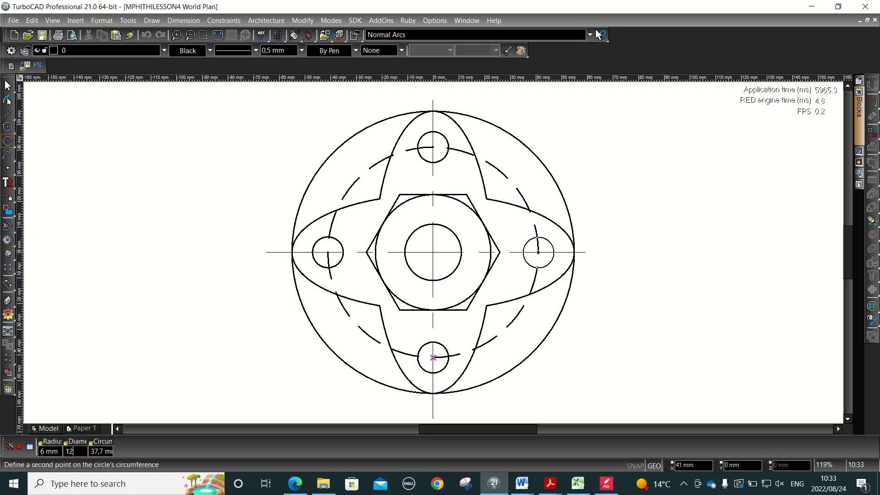
key(Return)
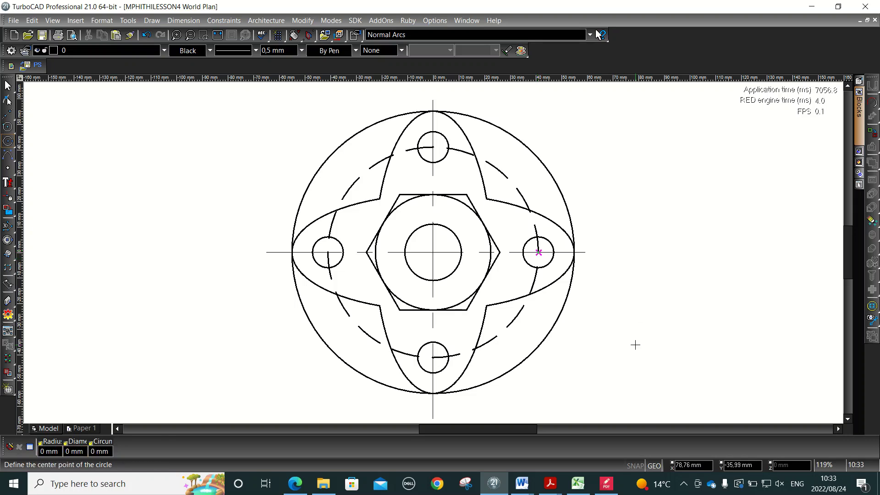
Switch to the exam PDF in Edge and mark Question 1's dimension, border line, title and scale, question number and drawing requirements in red
key(alt+Tab)
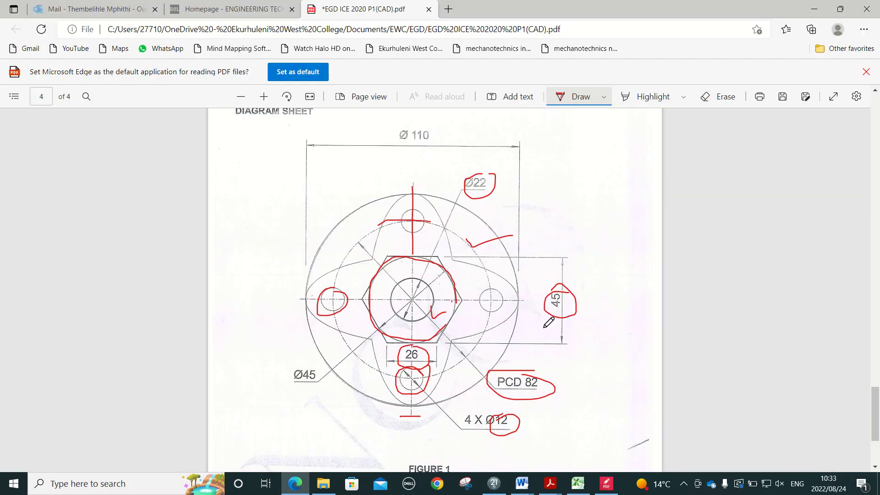
scroll(562, 296, up, 10)
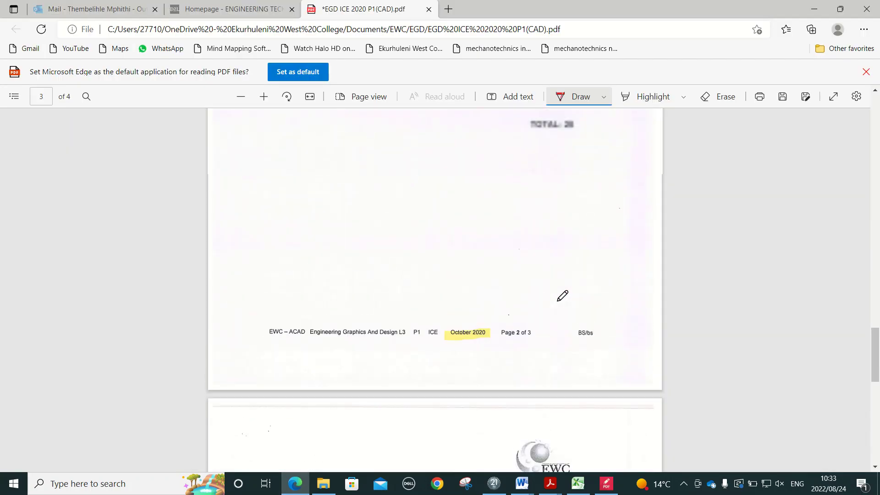
scroll(562, 297, up, 6)
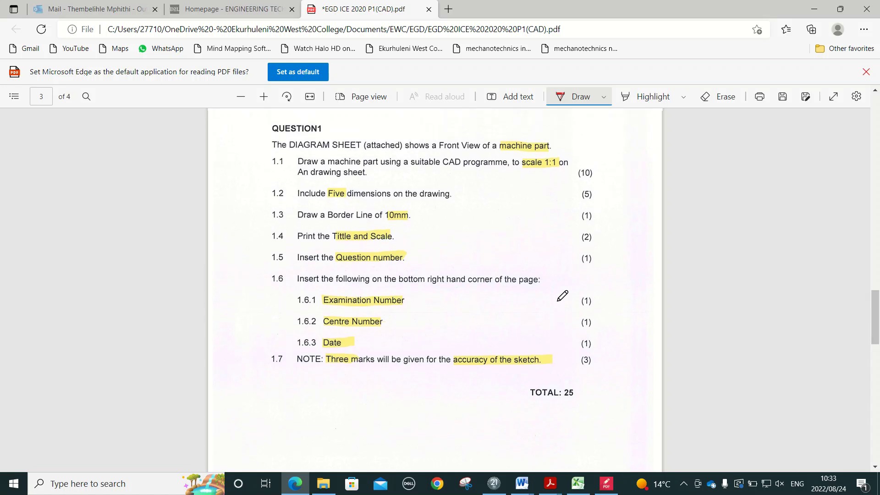
scroll(562, 297, up, 1)
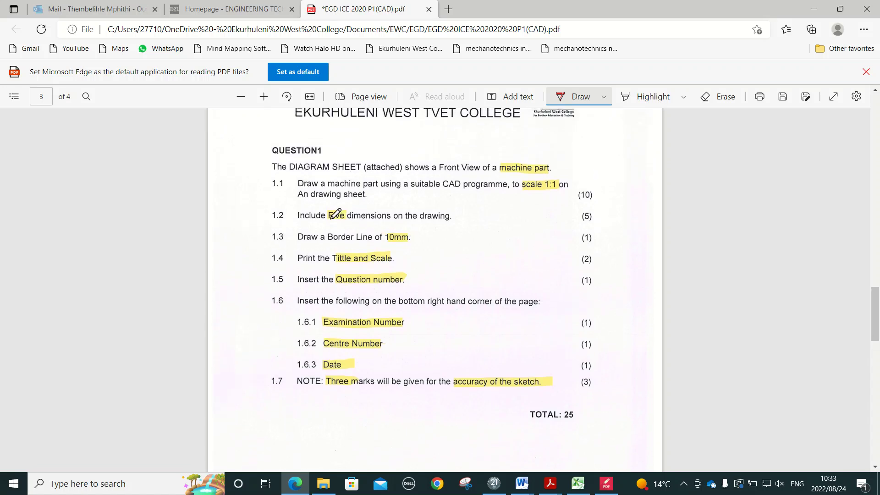
drag(328, 219, 350, 219)
drag(419, 235, 472, 222)
drag(338, 263, 391, 264)
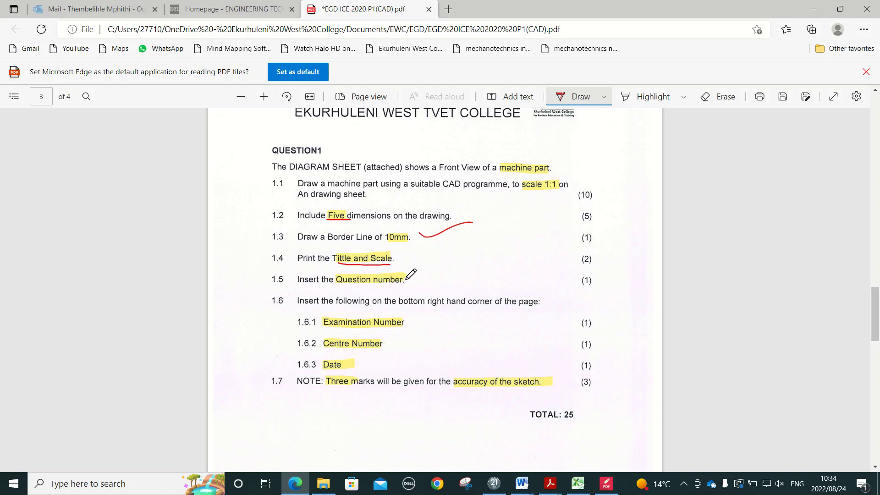
drag(406, 280, 439, 274)
mouse_move(500, 170)
mouse_down()
mouse_move(547, 170)
mouse_move(550, 190)
mouse_move(560, 190)
mouse_up()
Switch to TurboCAD, start a Diameter dimension and review its format and units/tolerance properties, leaving Append Units off
key(alt+Tab)
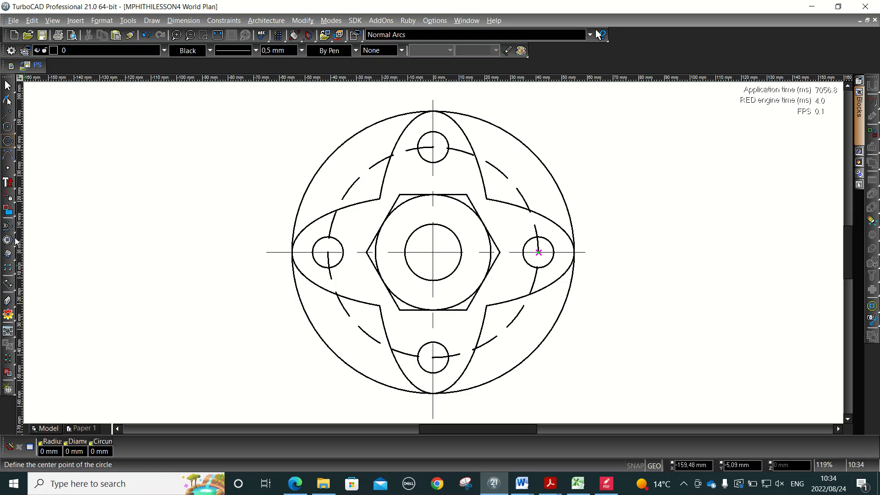
click(7, 285)
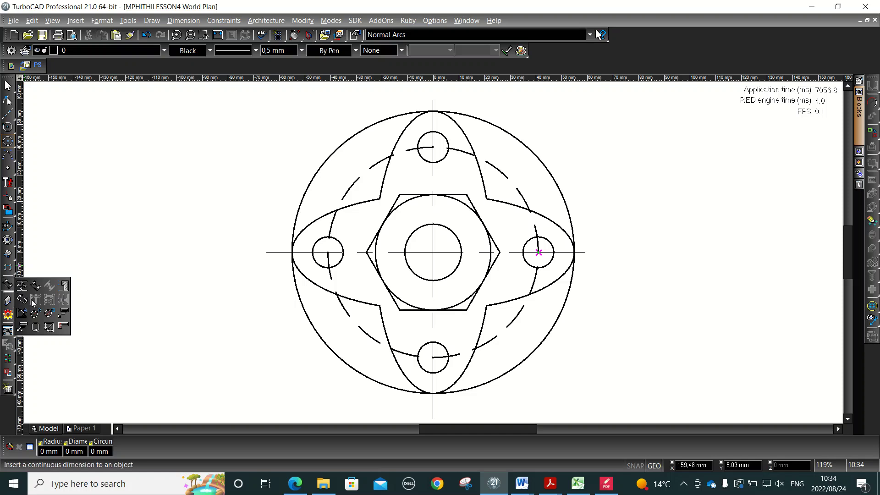
click(49, 315)
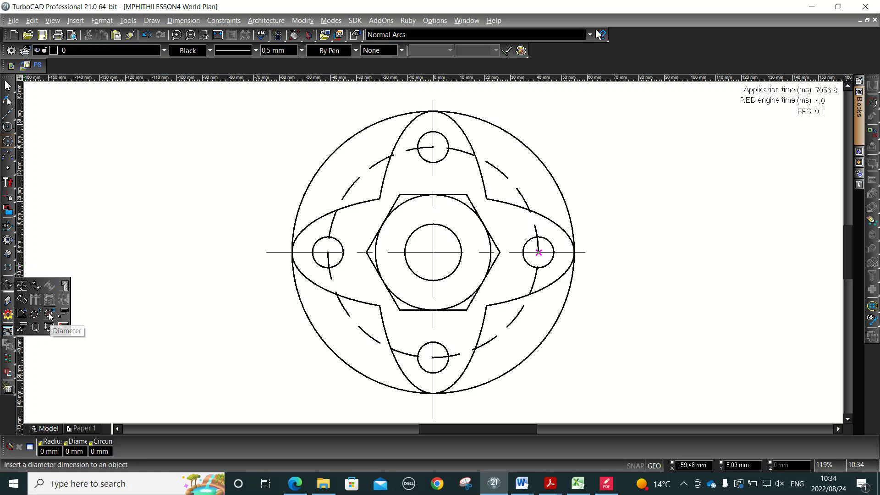
click(29, 447)
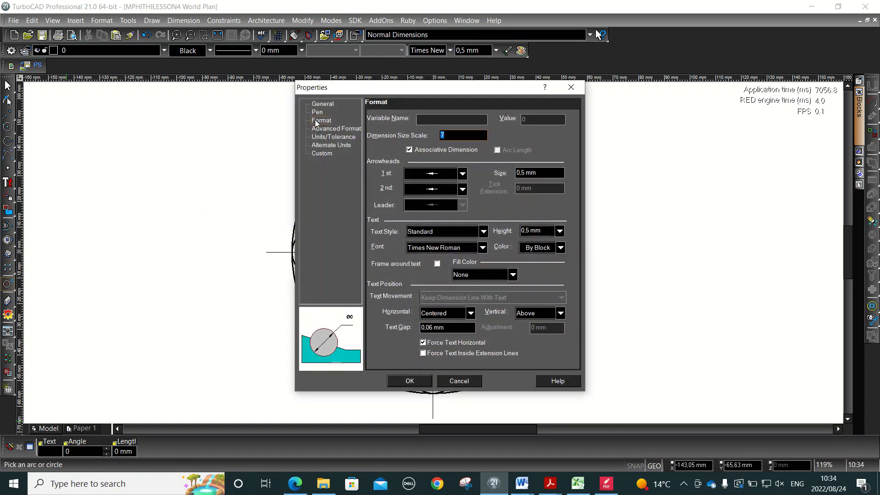
click(315, 121)
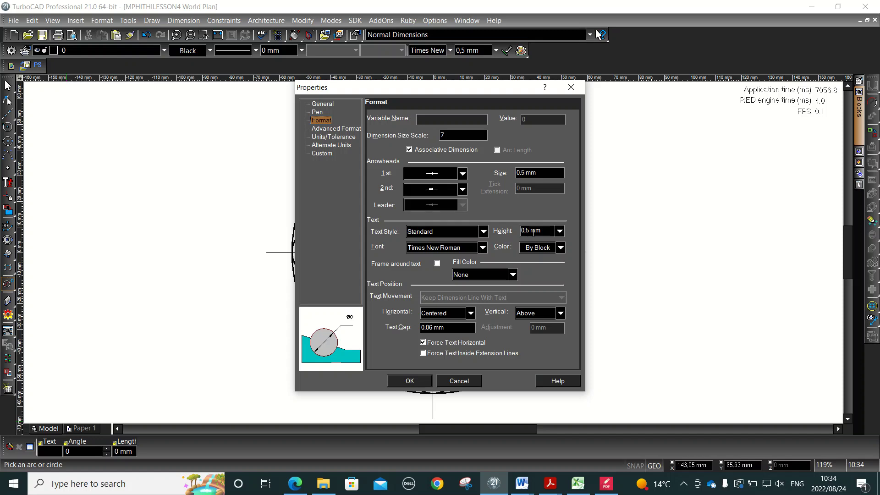
click(335, 135)
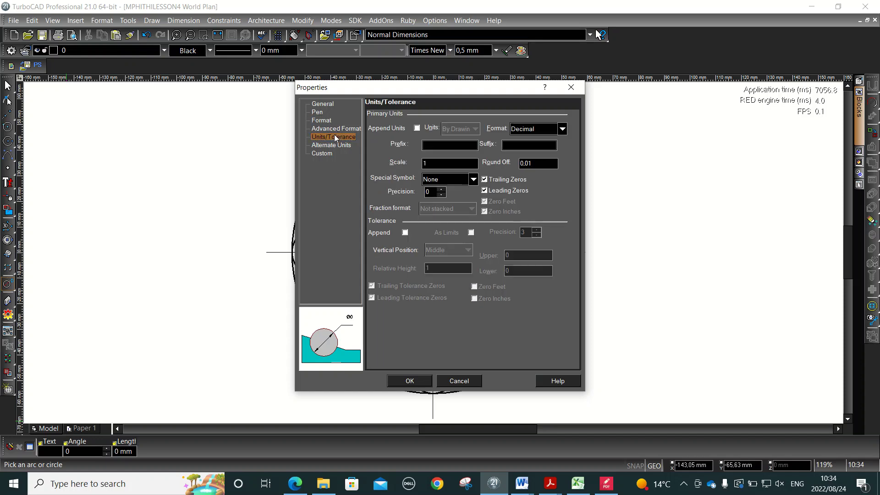
click(416, 129)
click(417, 128)
click(409, 381)
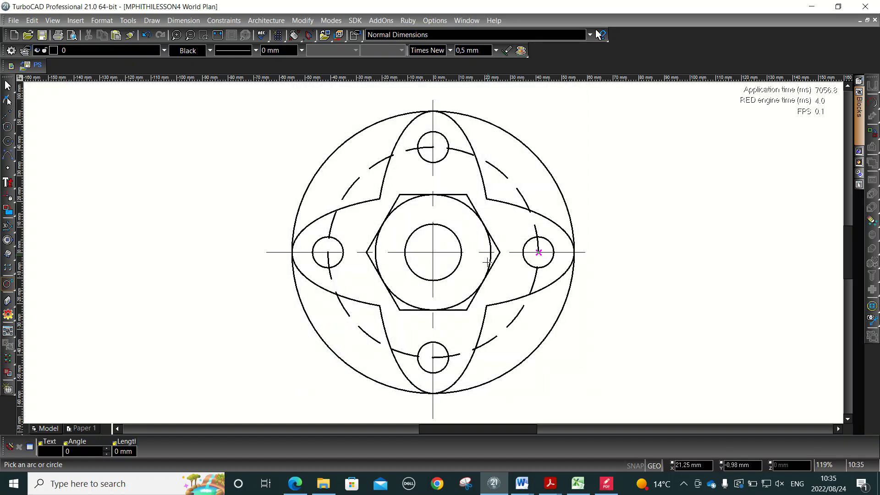
Add diameter dimensions to the large outer circle, the circle inscribed in the hexagon and the lower small hole
click(291, 251)
click(321, 258)
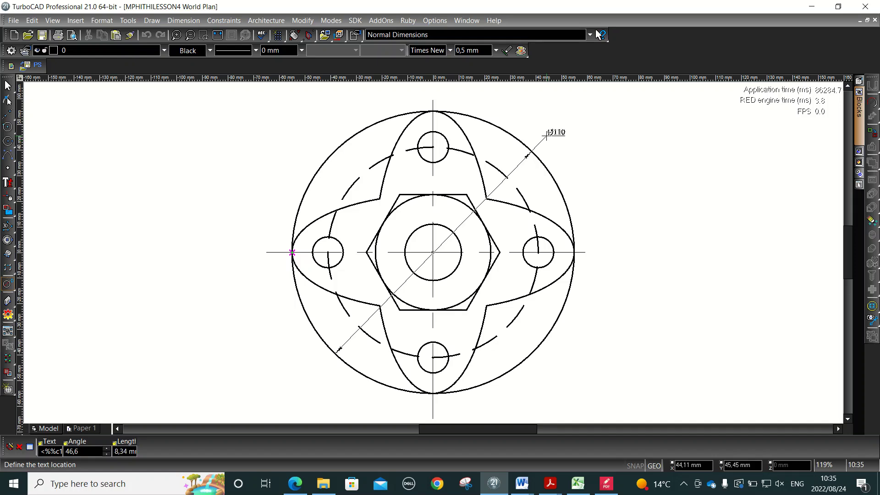
click(553, 131)
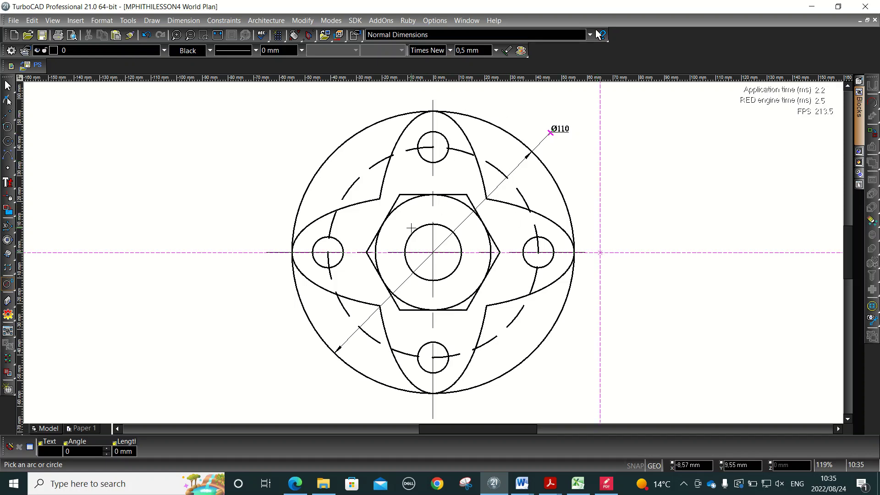
click(489, 264)
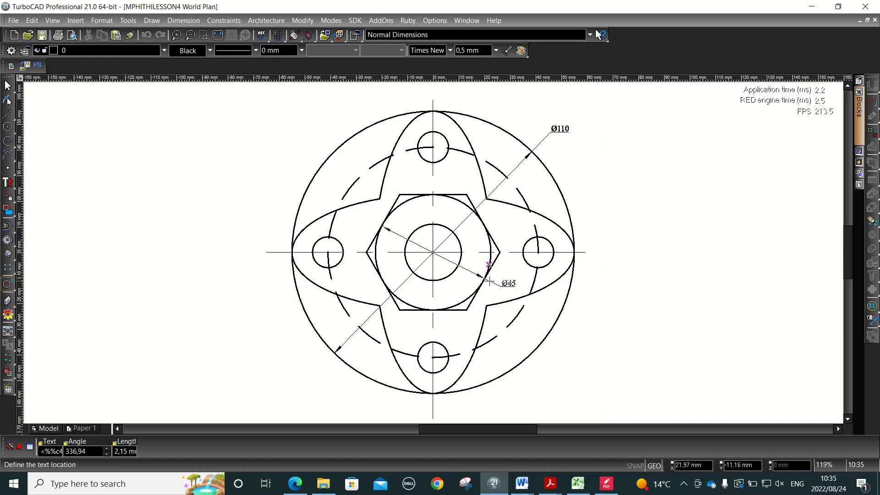
click(490, 281)
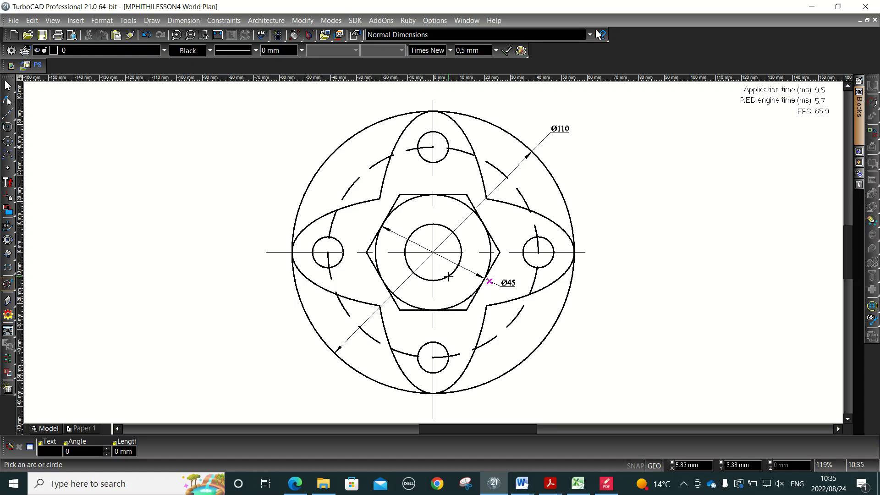
click(444, 368)
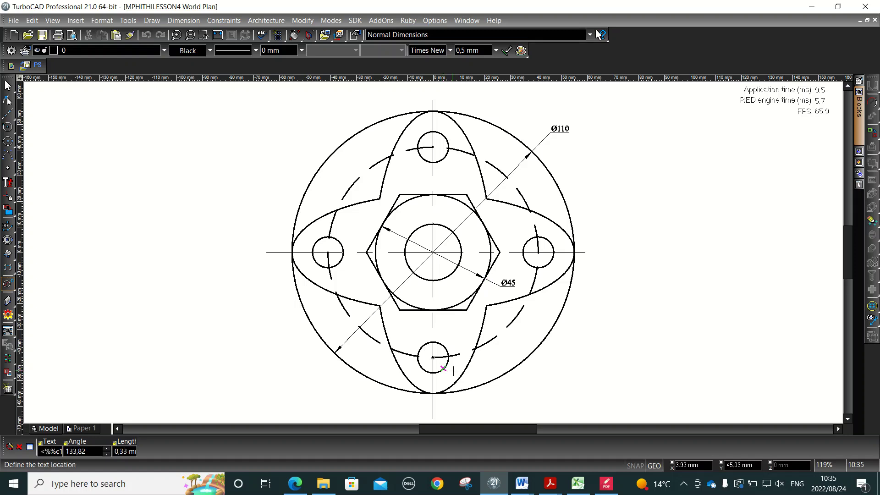
click(477, 372)
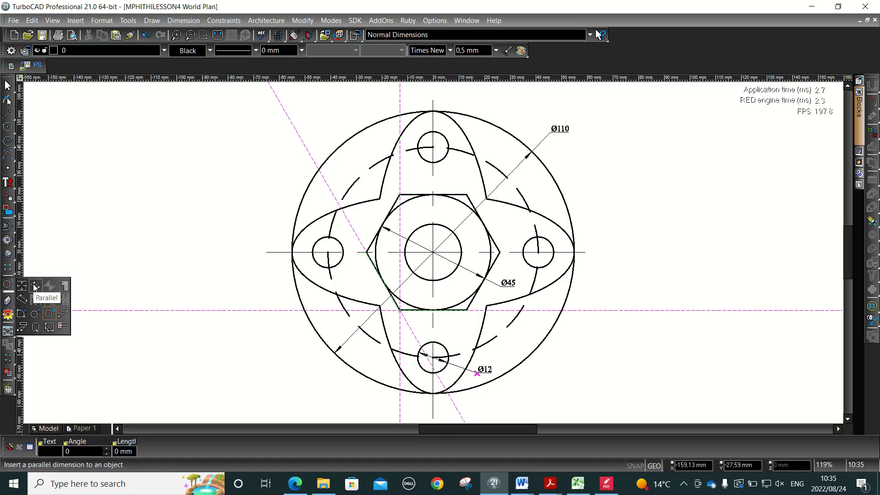
Add parallel dimensions for the hexagon's bottom edge, placed just below it, and its vertical height, placed left of the outer circle
click(36, 286)
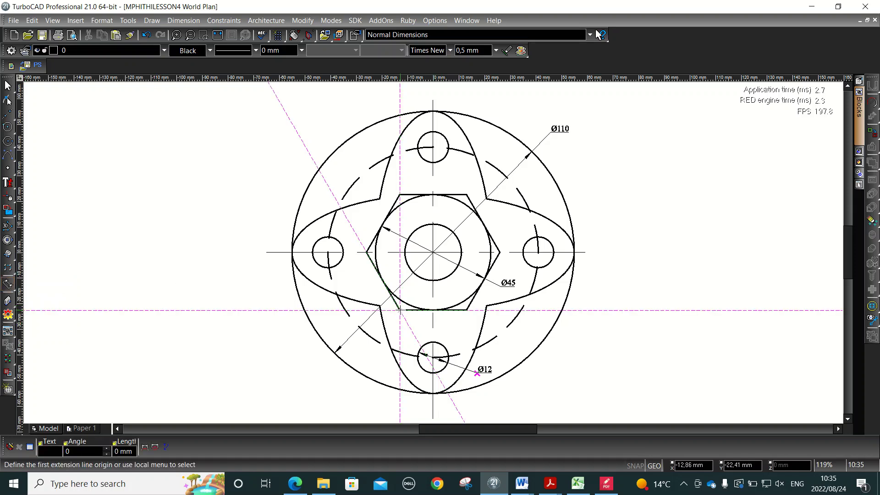
click(399, 310)
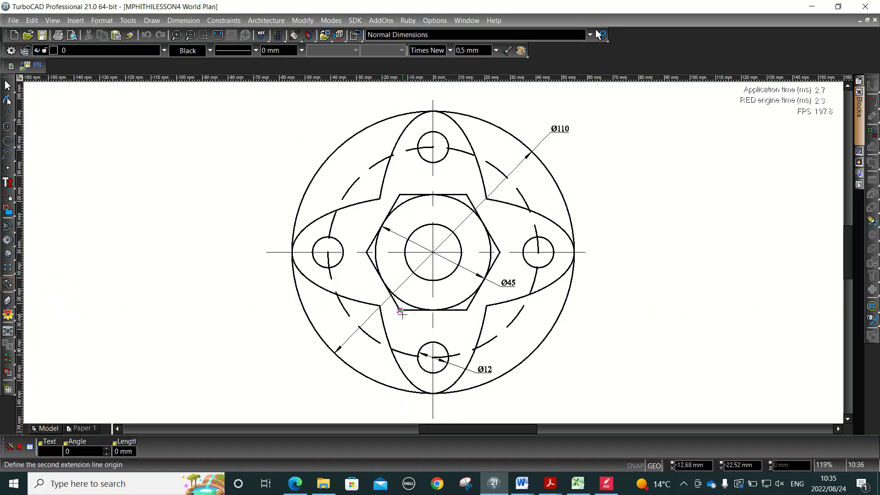
click(466, 310)
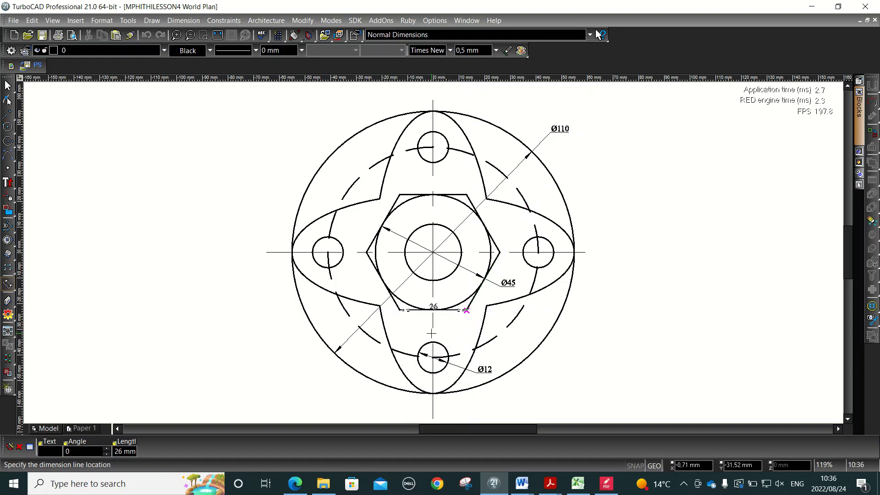
click(431, 324)
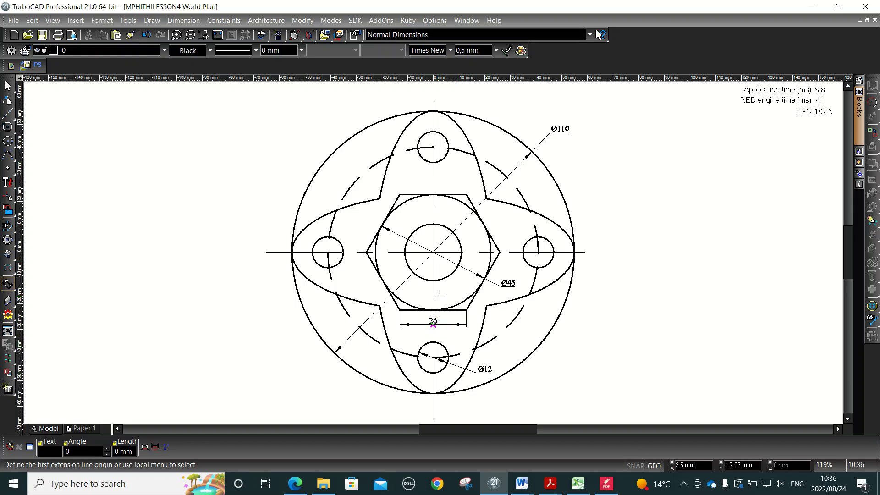
click(400, 310)
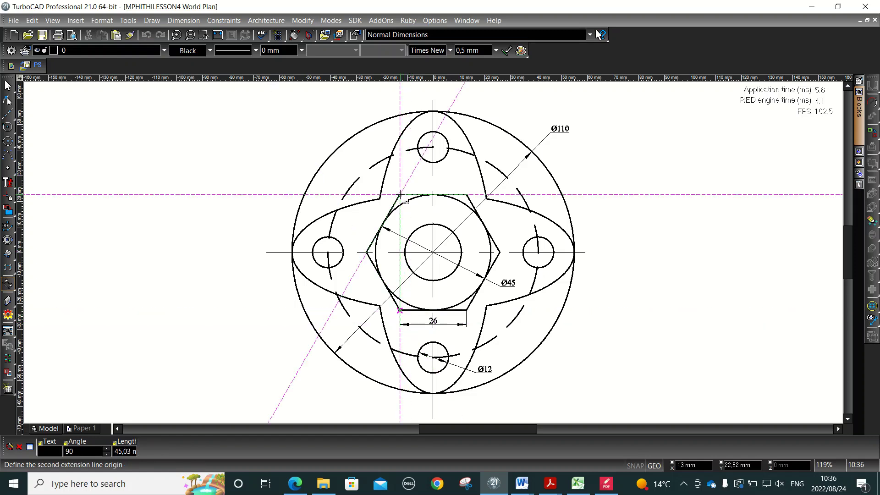
click(400, 195)
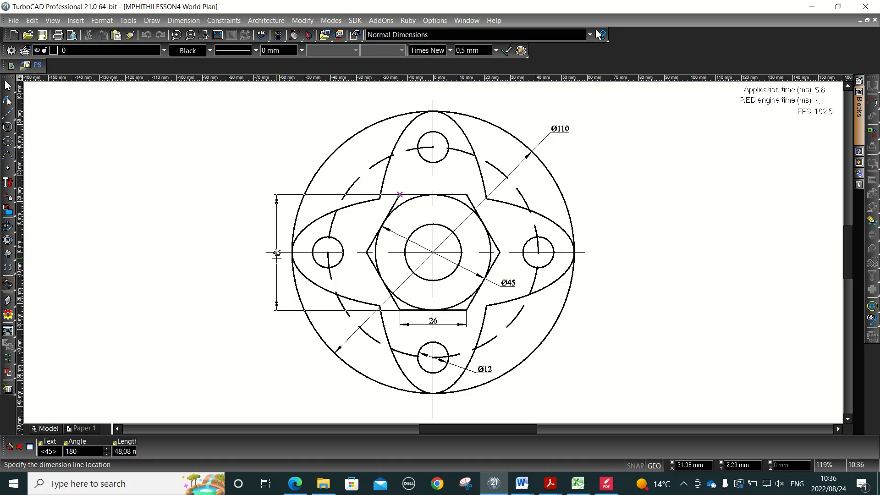
click(277, 253)
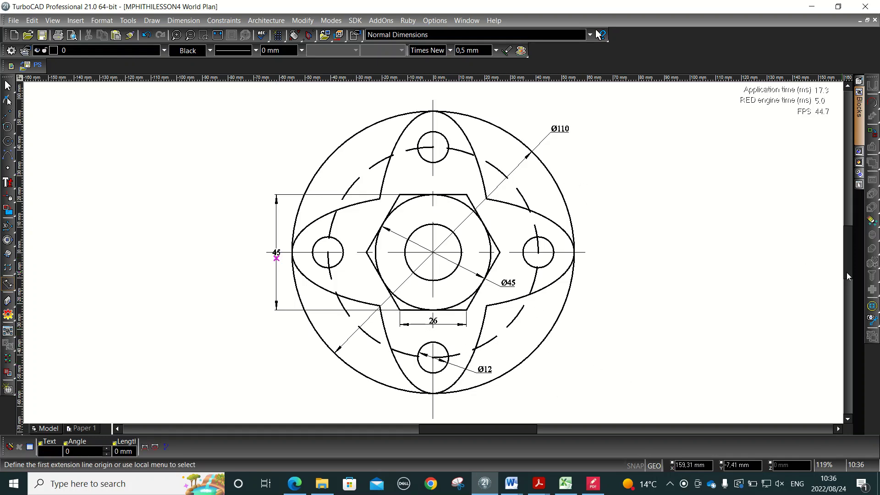
Create a named view framing the whole dimensioned machine part, keeping the suggested view name
drag(847, 263, 847, 263)
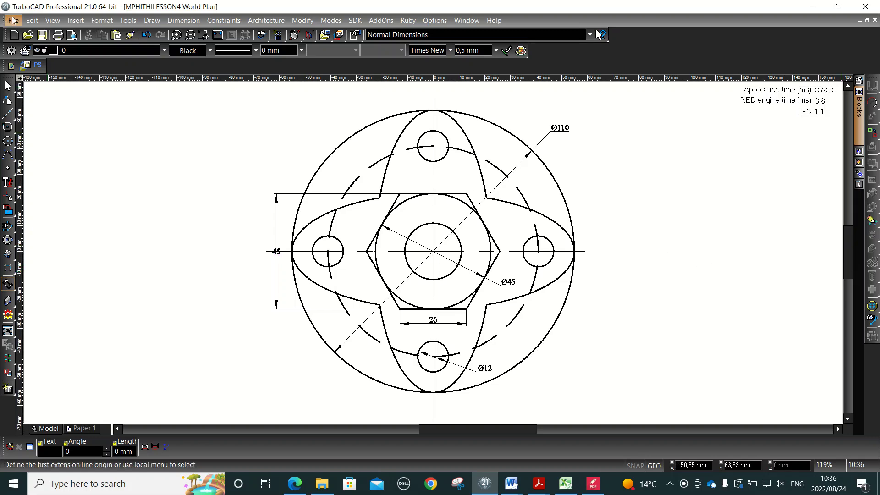
click(56, 22)
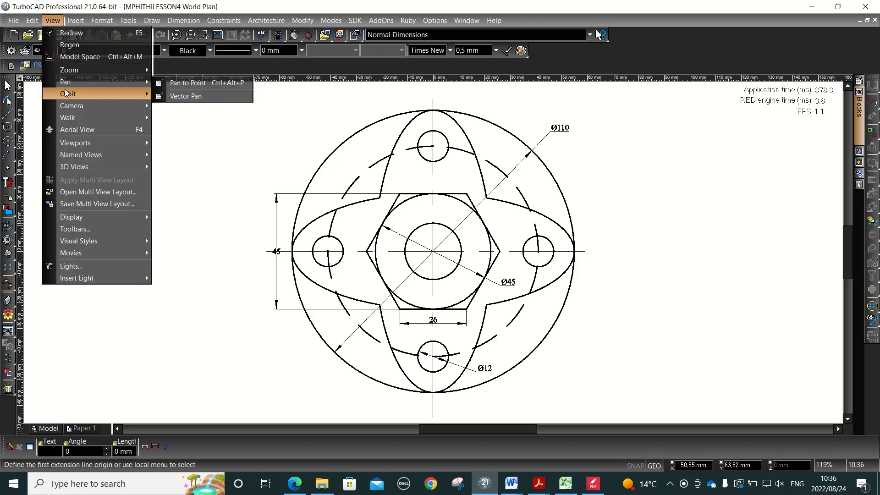
mouse_move(68, 97)
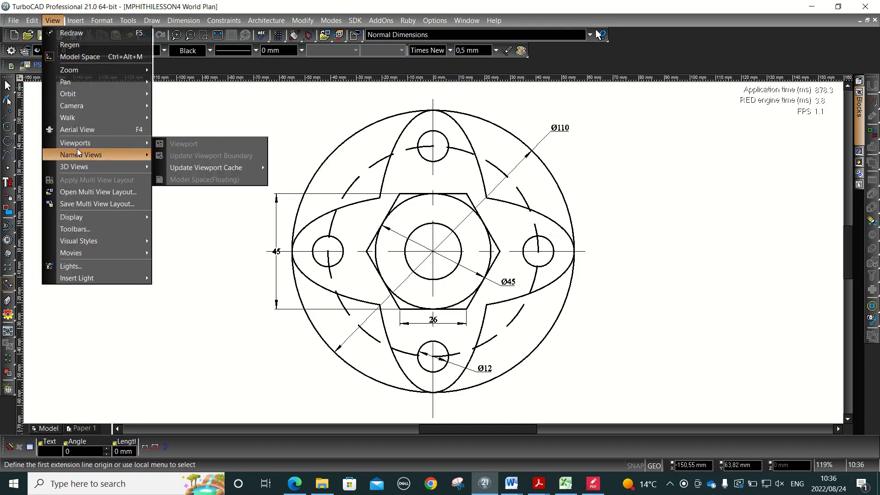
mouse_move(79, 155)
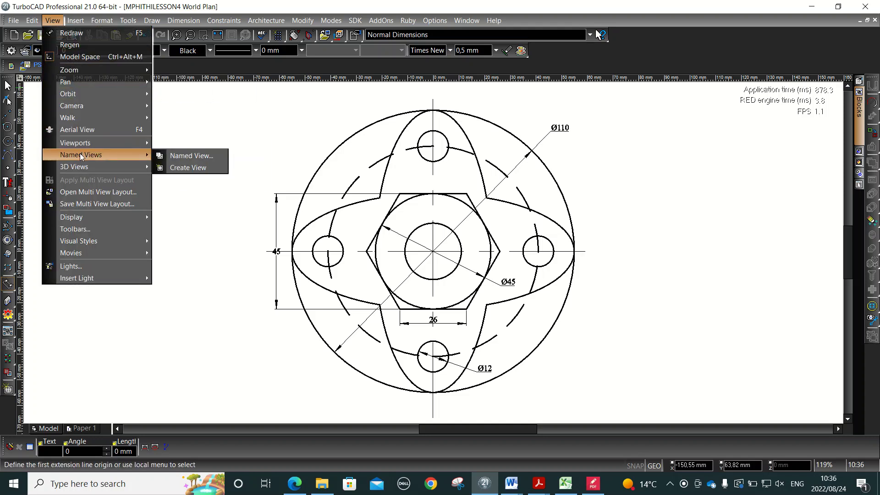
click(187, 167)
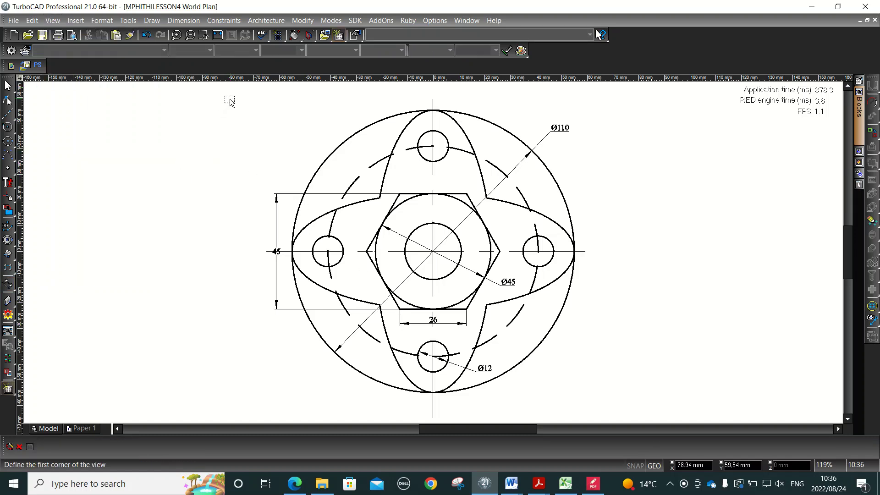
click(246, 91)
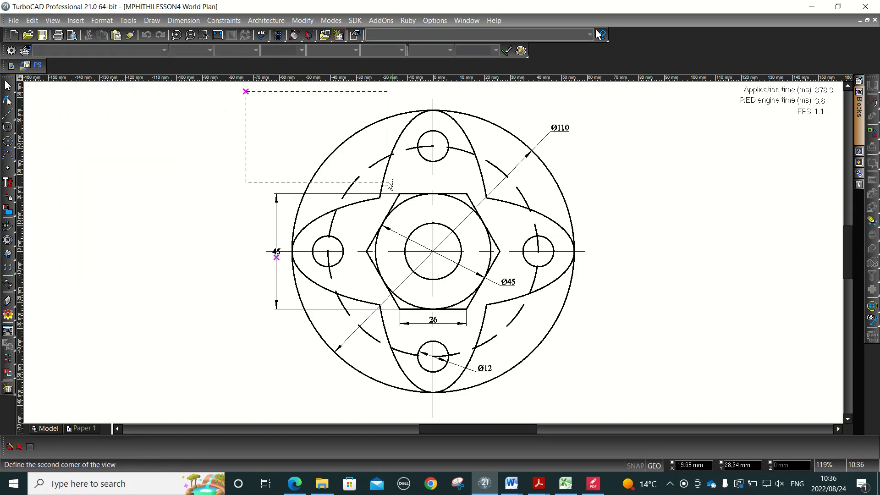
click(610, 406)
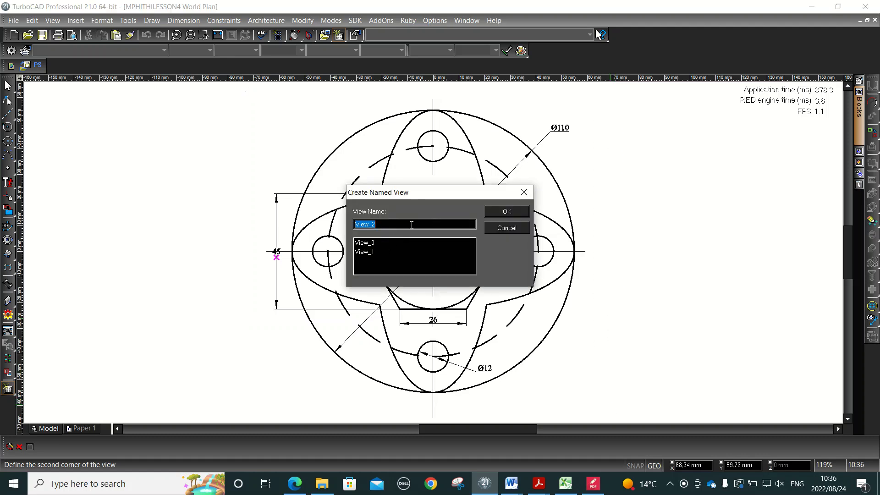
click(504, 214)
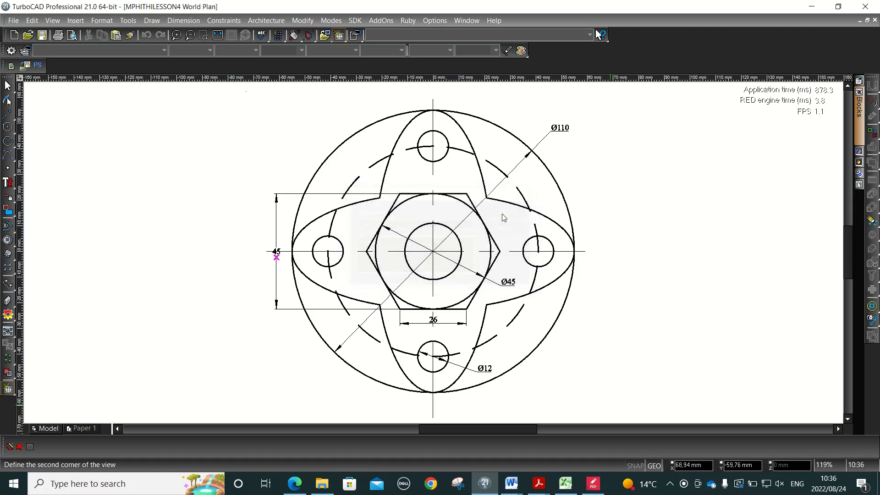
On Paper 1, insert a viewport from the border's upper-left to its lower-right corner, showing the named view View_2
click(81, 428)
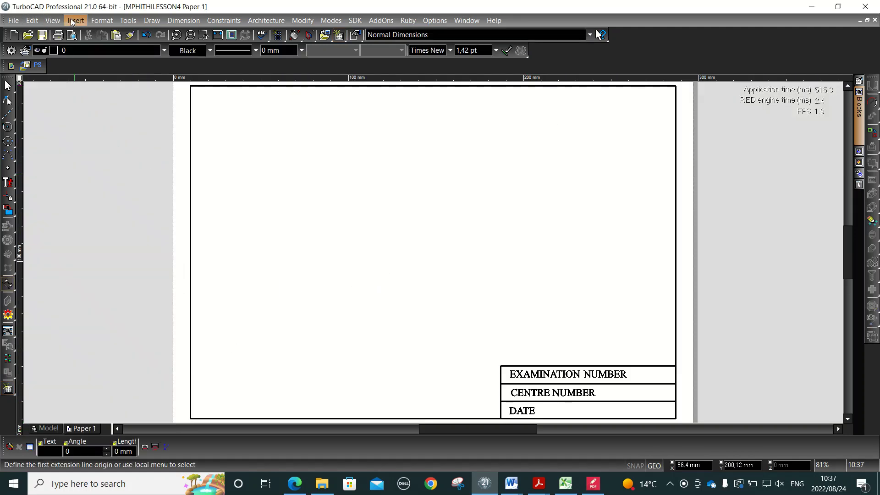
click(52, 21)
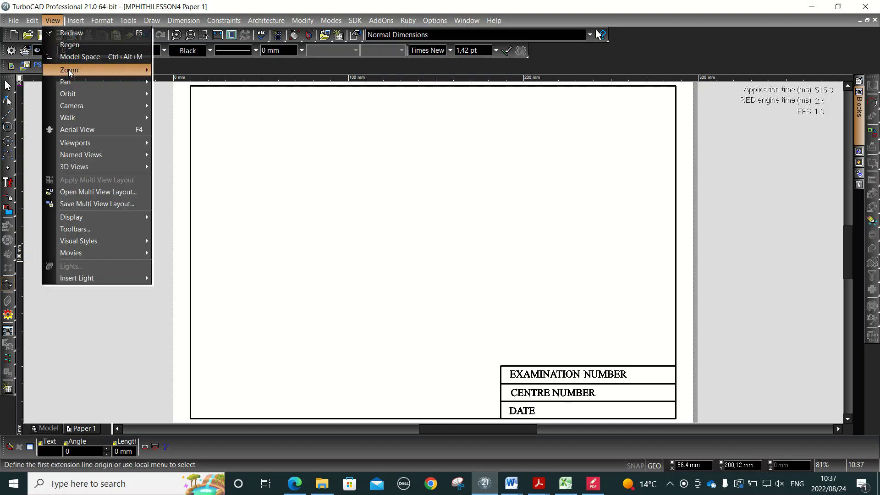
mouse_move(78, 142)
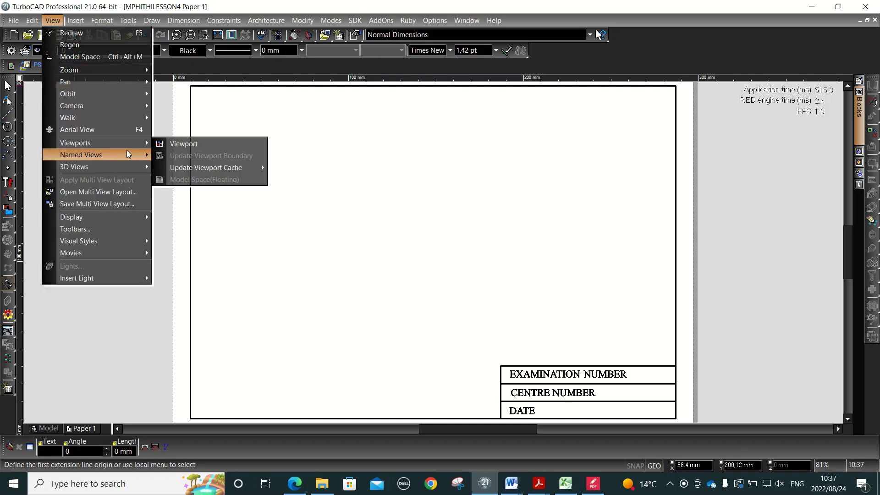
click(186, 144)
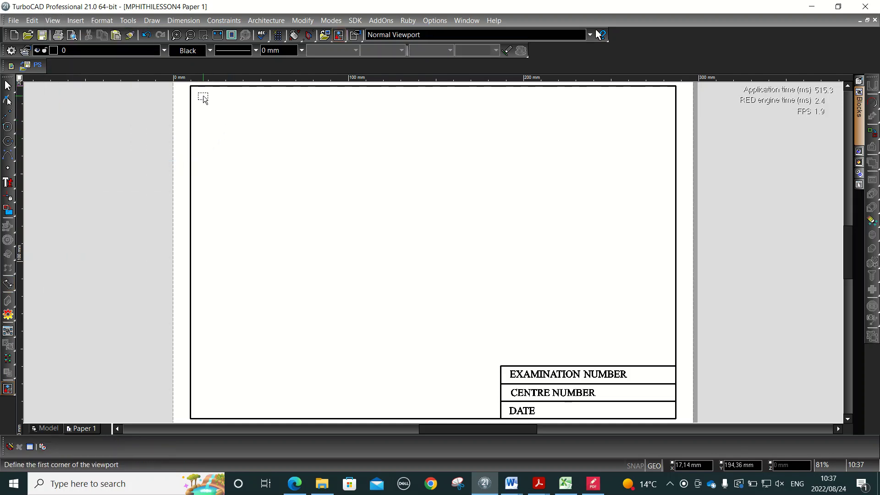
click(191, 86)
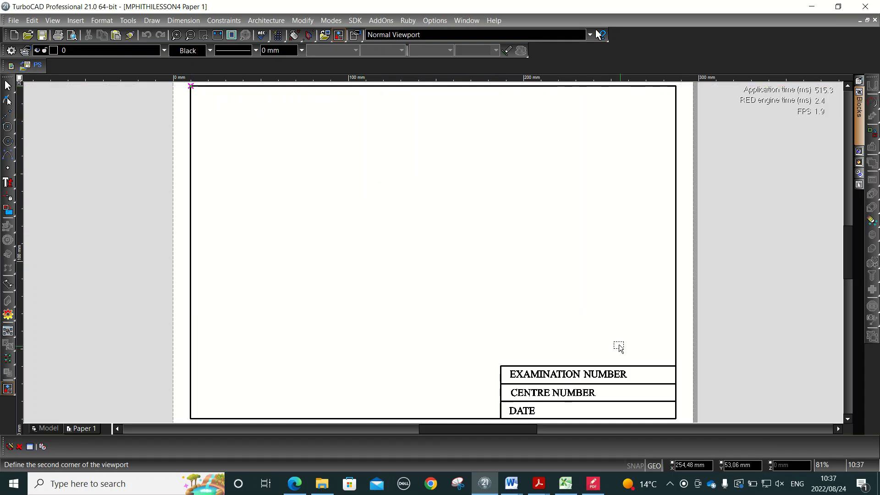
click(676, 418)
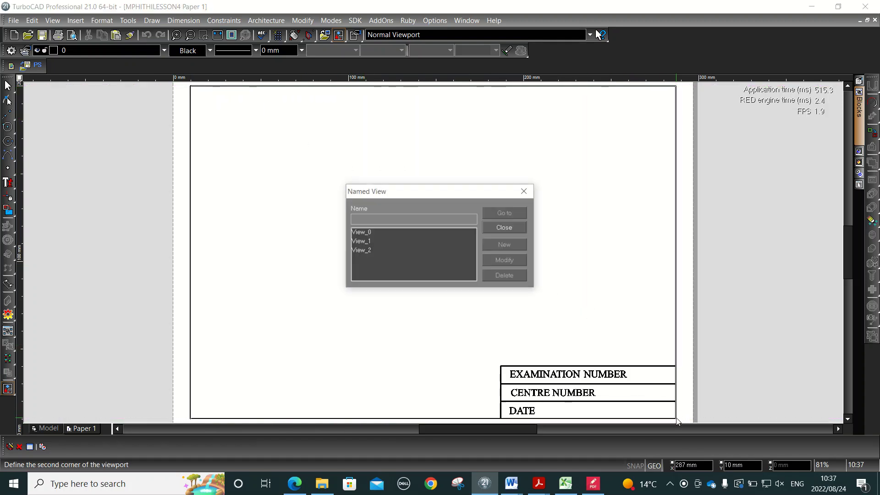
click(365, 251)
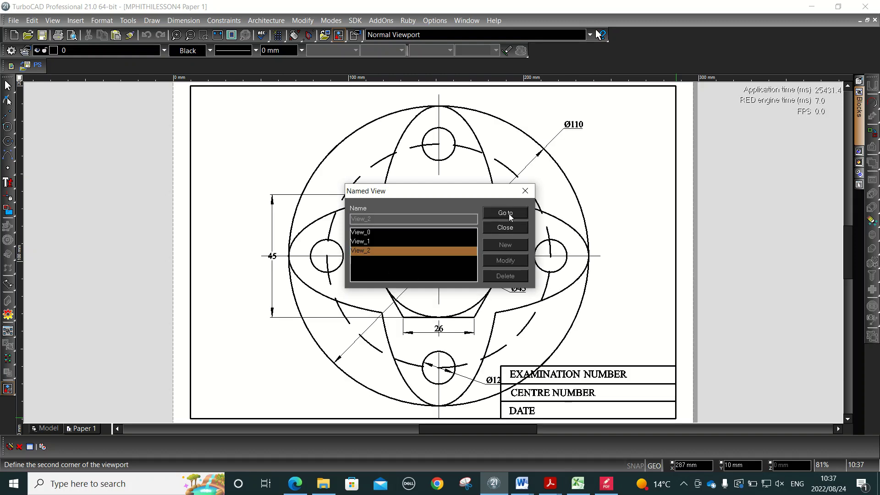
Shrink the viewport from its lower-right corner to about 233 by 161 mm so the drawing clears the title block
click(512, 233)
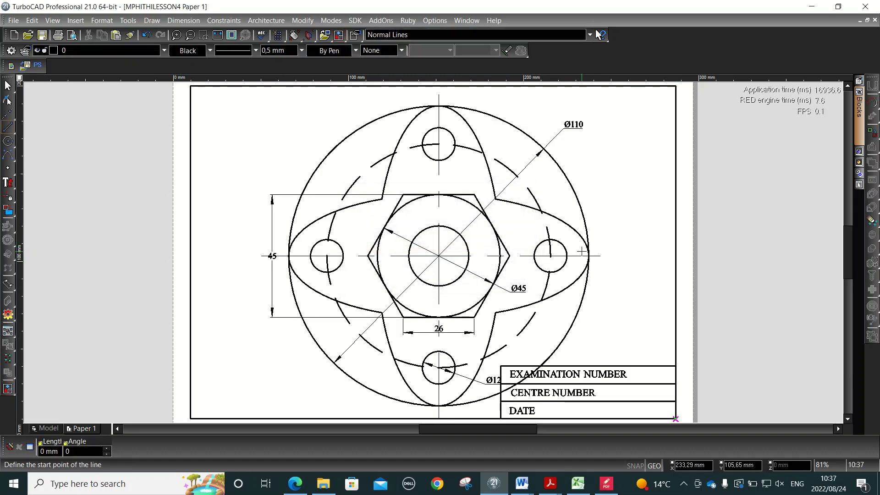
key(Escape)
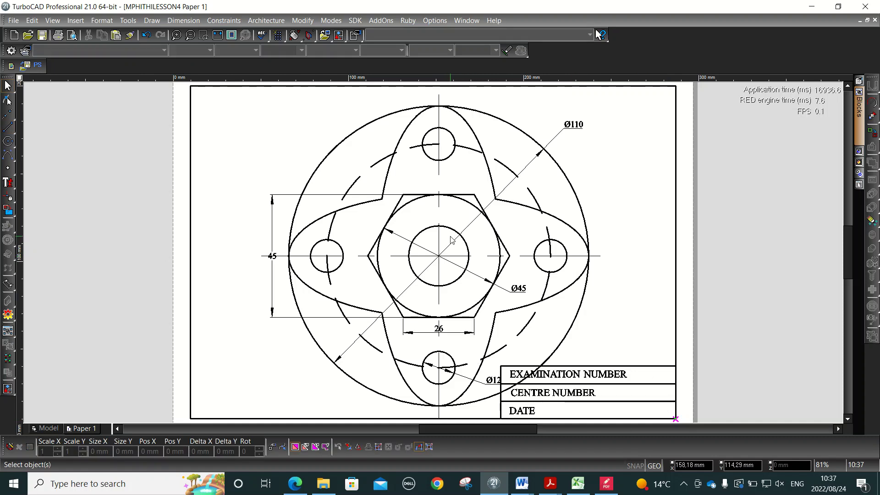
key(ctrl+a)
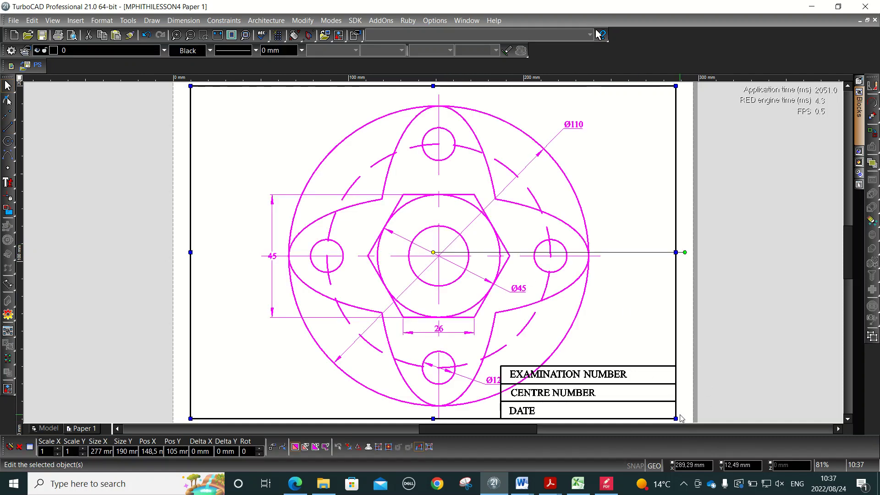
drag(676, 419, 599, 367)
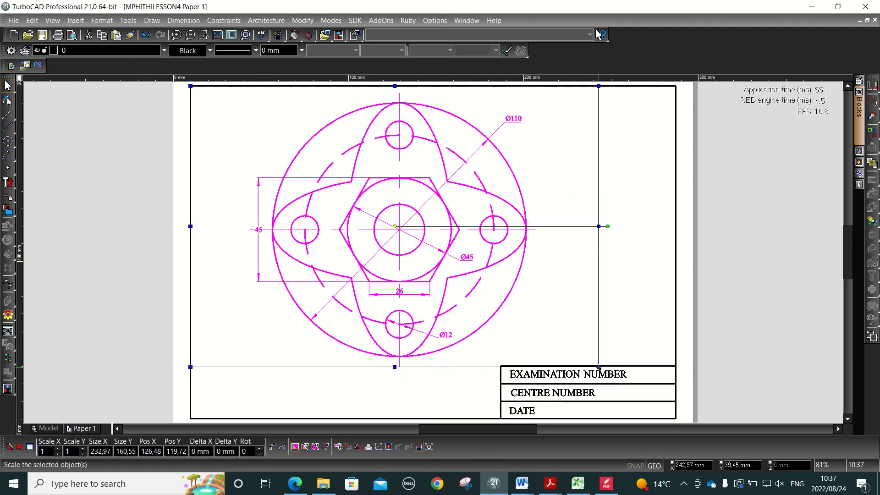
click(642, 290)
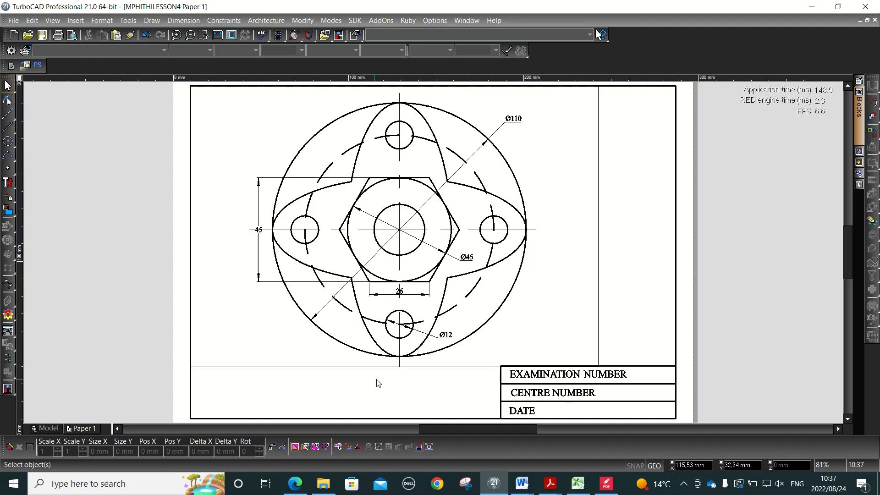
Turn off the visible box of the viewport showing the machine part
click(576, 281)
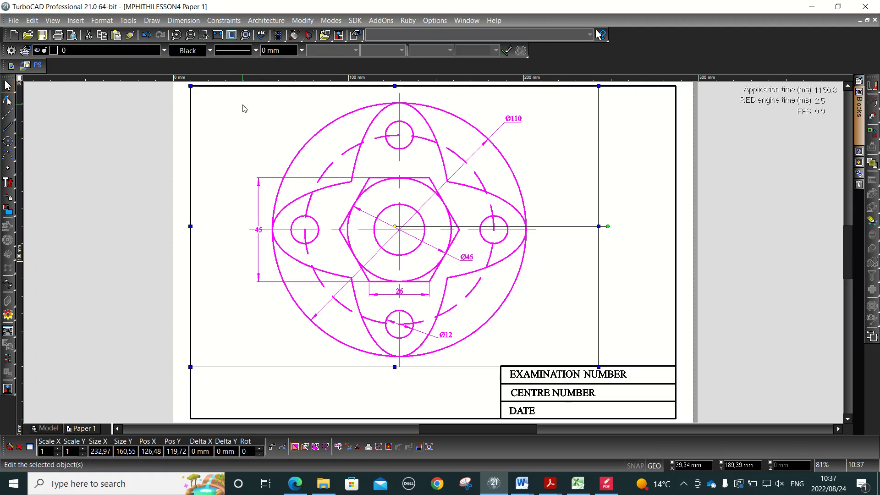
right_click(381, 223)
click(425, 264)
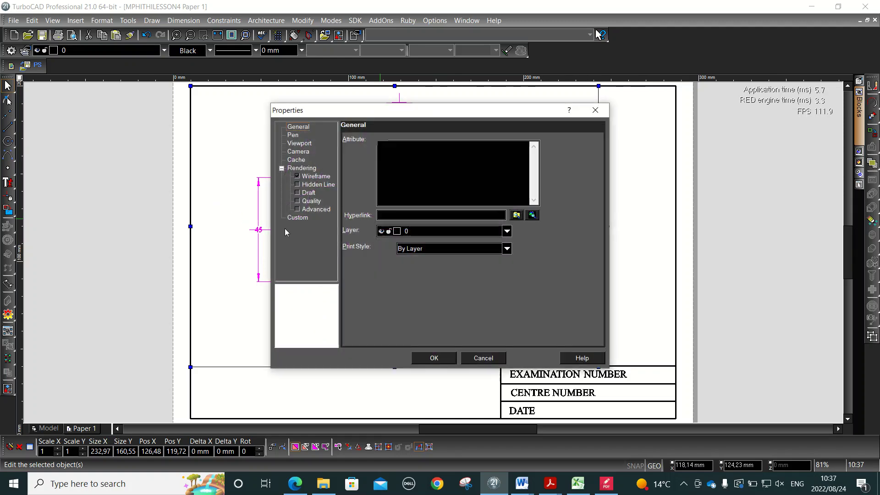
click(307, 144)
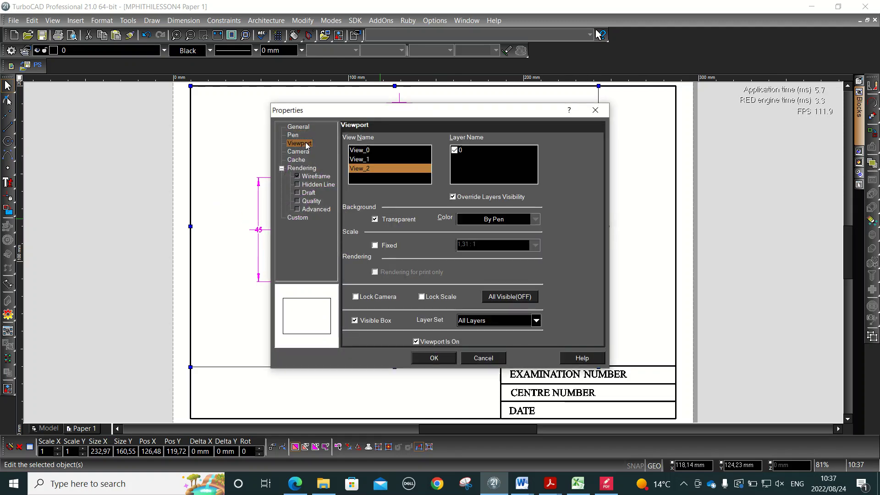
click(354, 320)
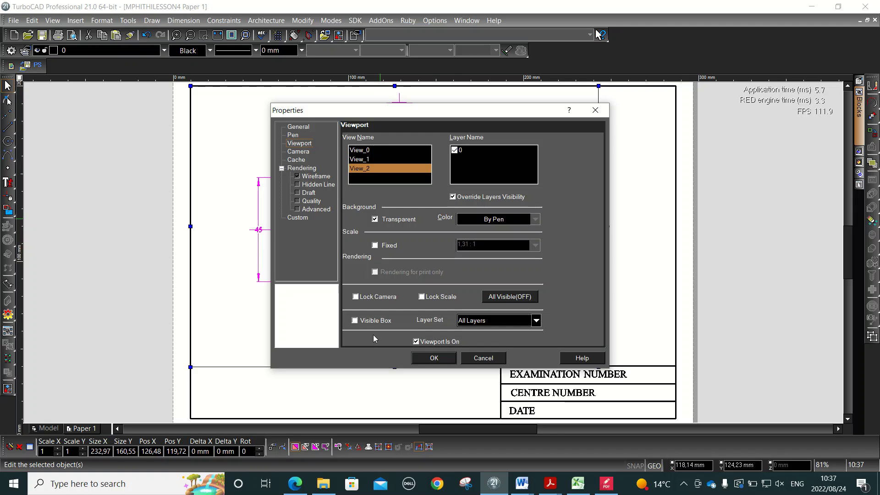
click(434, 358)
click(623, 294)
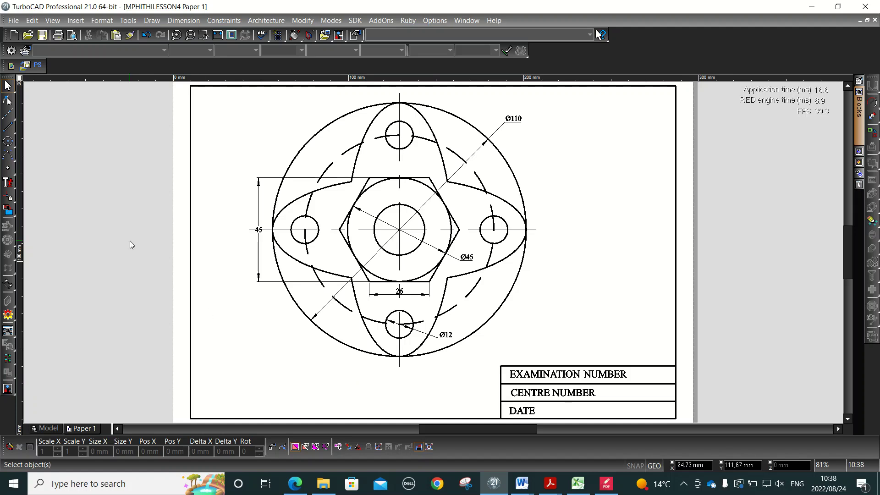
Add the multiline text "MACHINE PART" below the drawing in a horizontal text frame about 94 mm wide
click(8, 183)
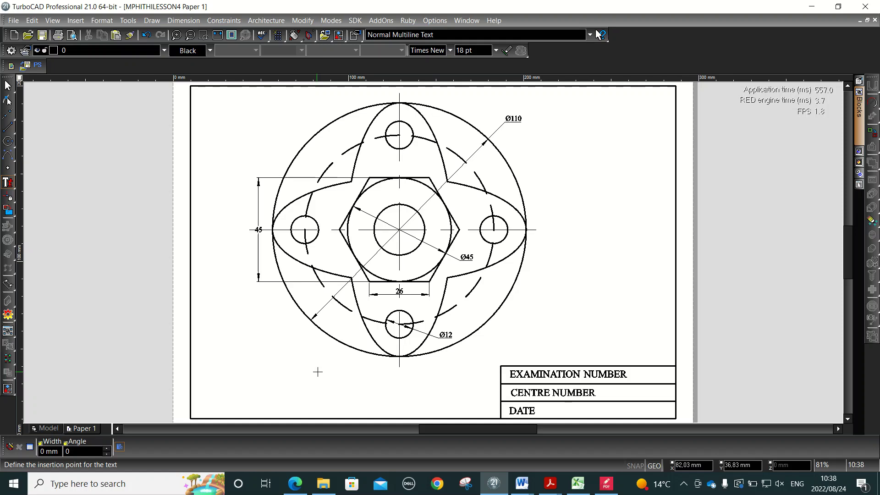
click(313, 372)
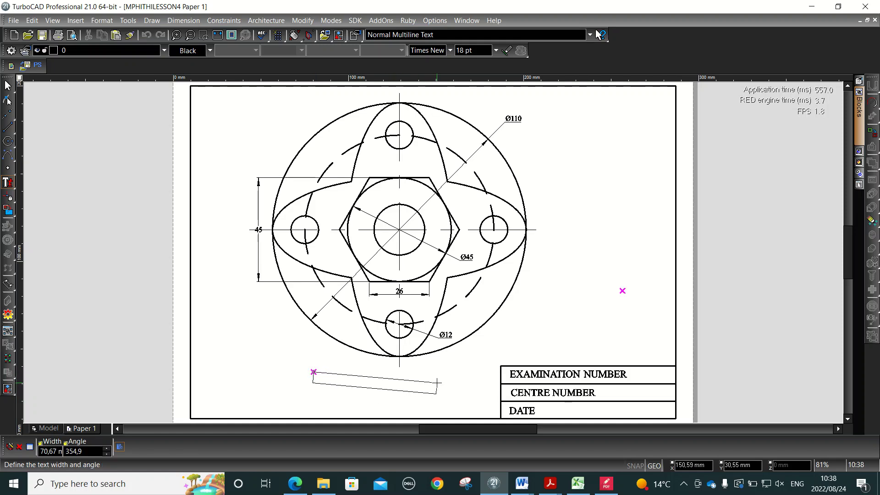
click(477, 376)
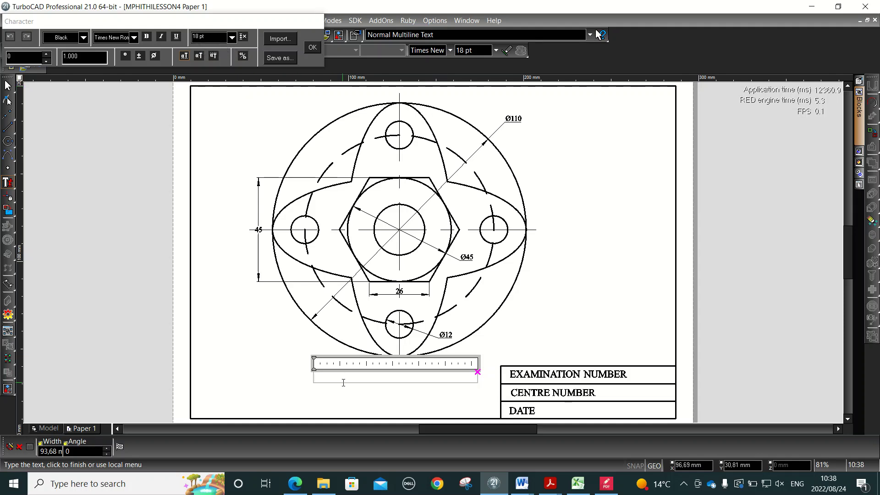
text(MACHINE PART)
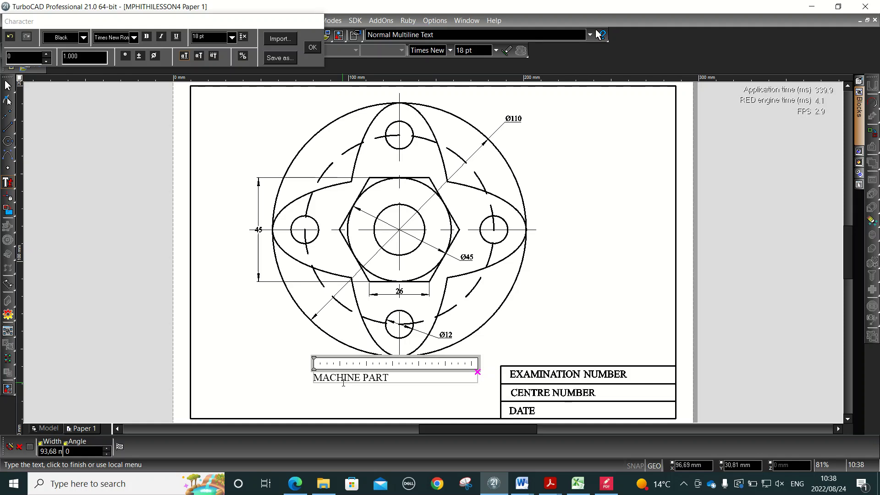
click(312, 49)
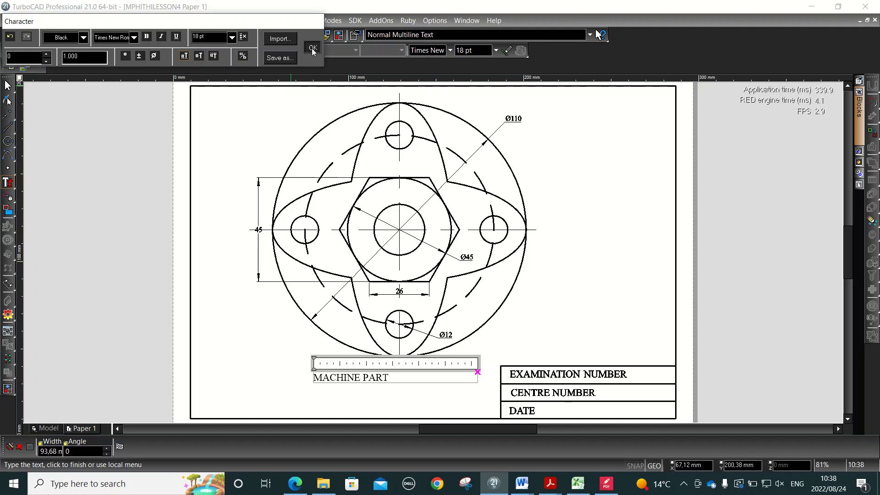
Add the text "SCALE 1:1" directly beneath the "MACHINE PART" title, in a frame about 41 mm wide
click(313, 389)
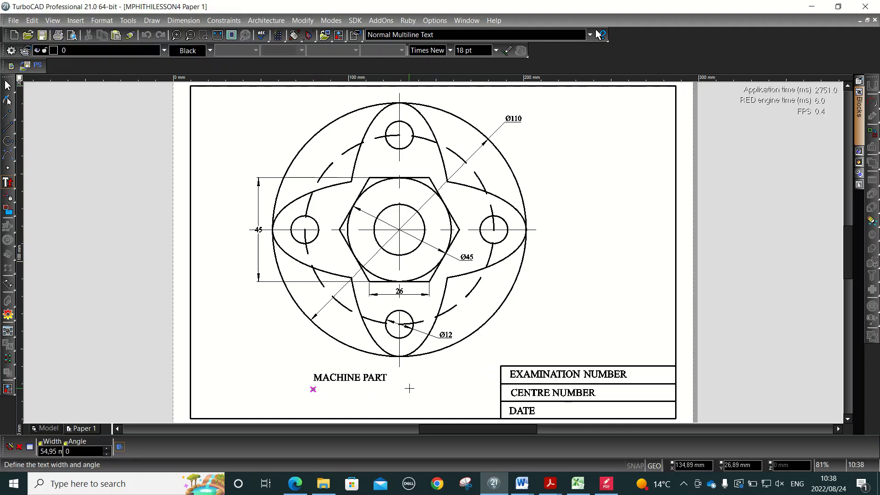
click(385, 389)
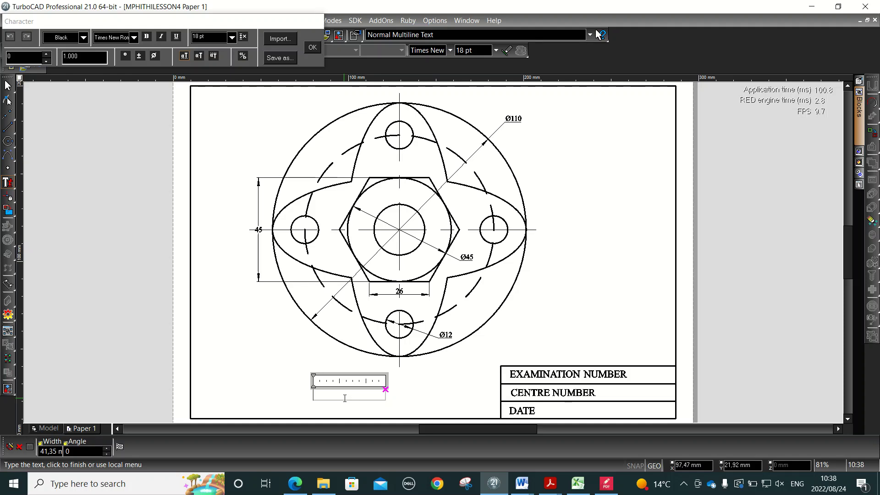
text(SCALE 1:1)
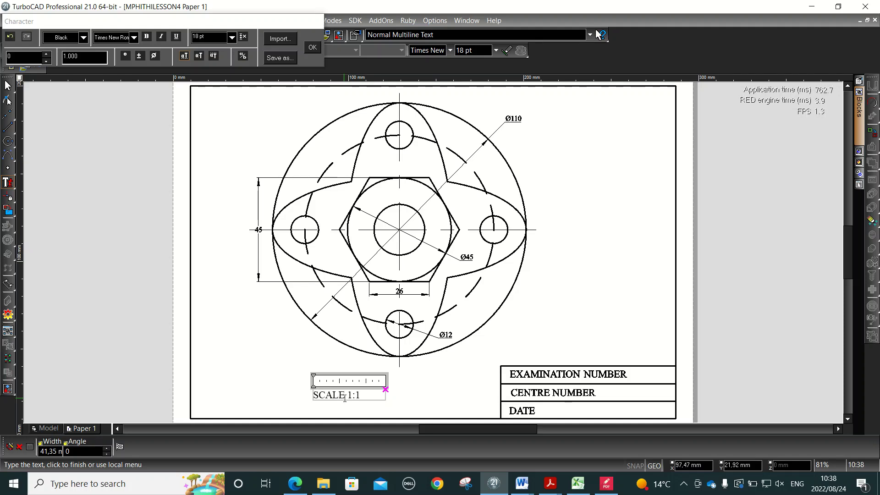
click(315, 50)
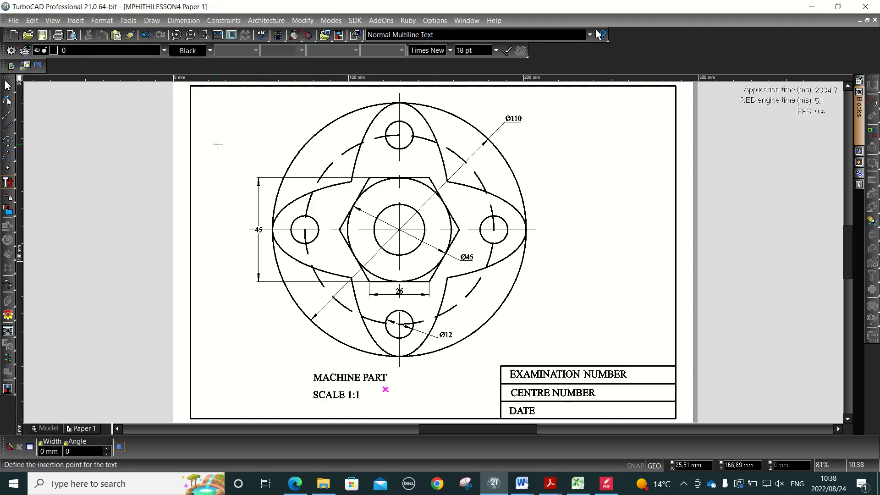
Add the text "QUESTION 1" inside the sheet border's upper-left corner, in a frame about 51 mm wide
click(200, 96)
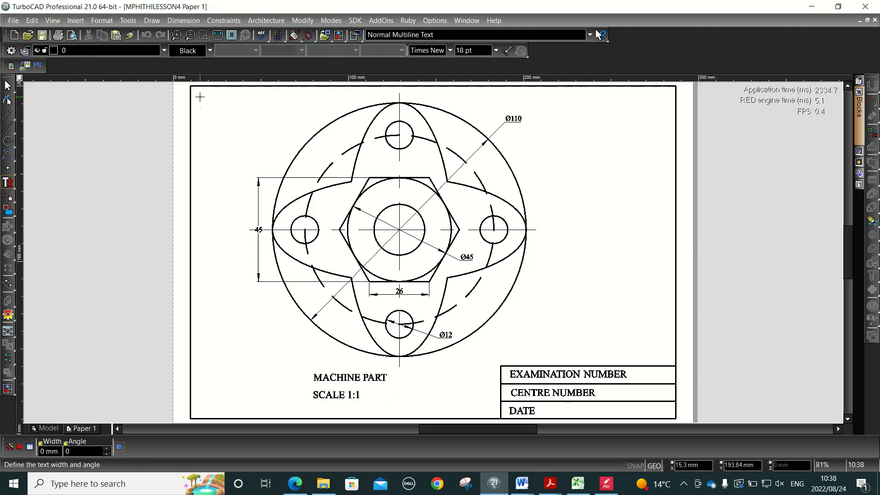
click(289, 97)
text(QU)
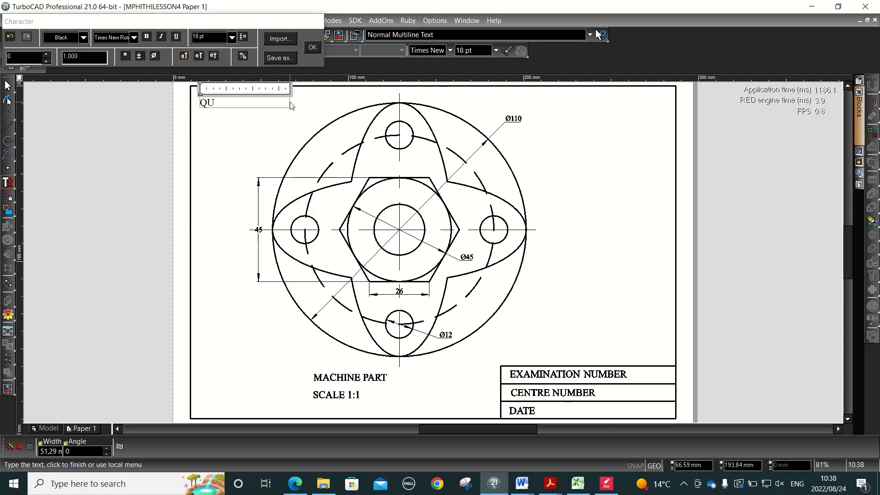
text(ESTION 1)
click(313, 48)
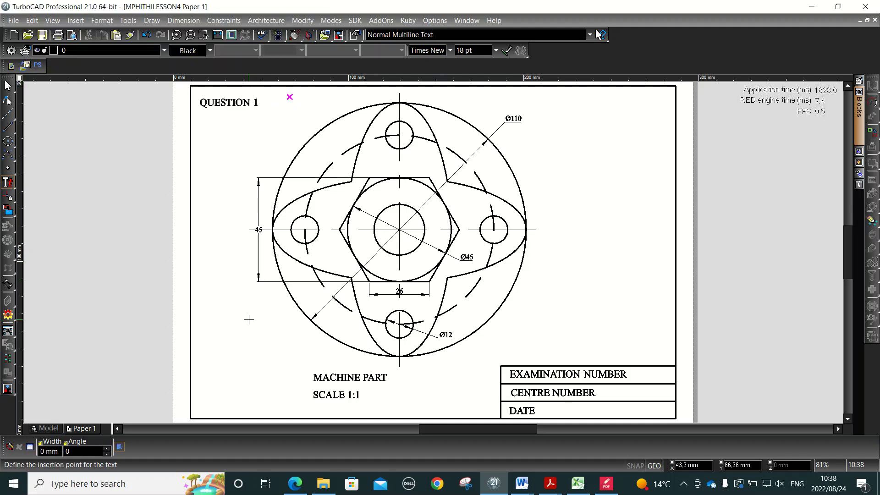
key(Escape)
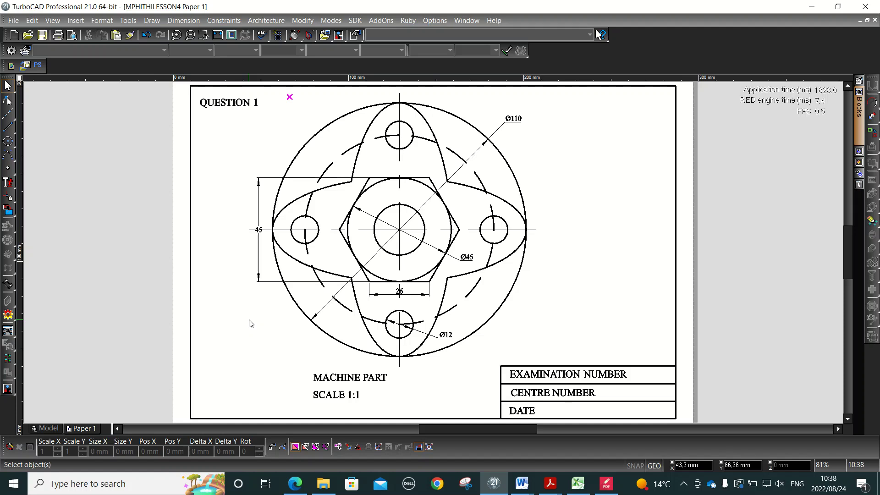
Move the "MACHINE PART" and "SCALE 1:1" texts so they sit centred beneath the machine part
click(351, 378)
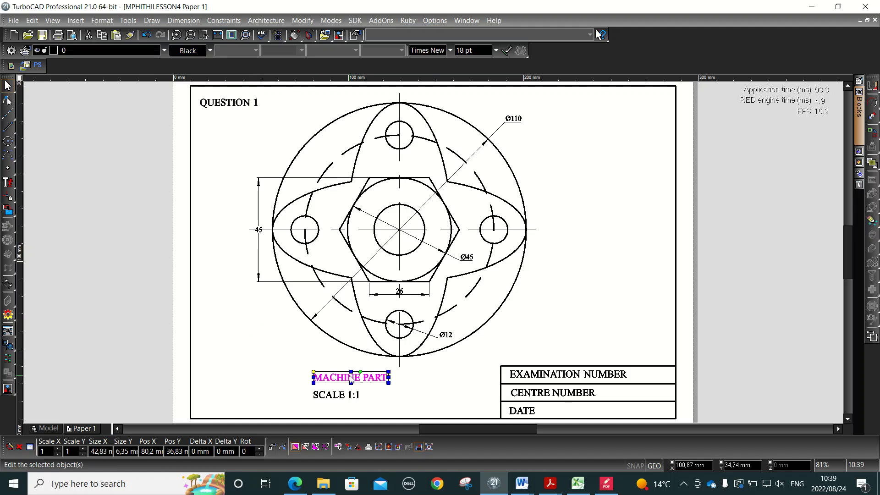
click(313, 371)
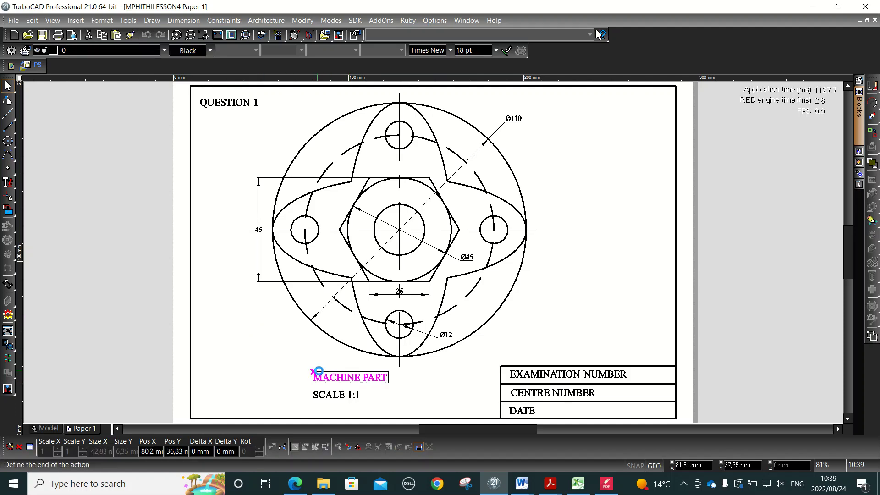
click(359, 371)
click(336, 395)
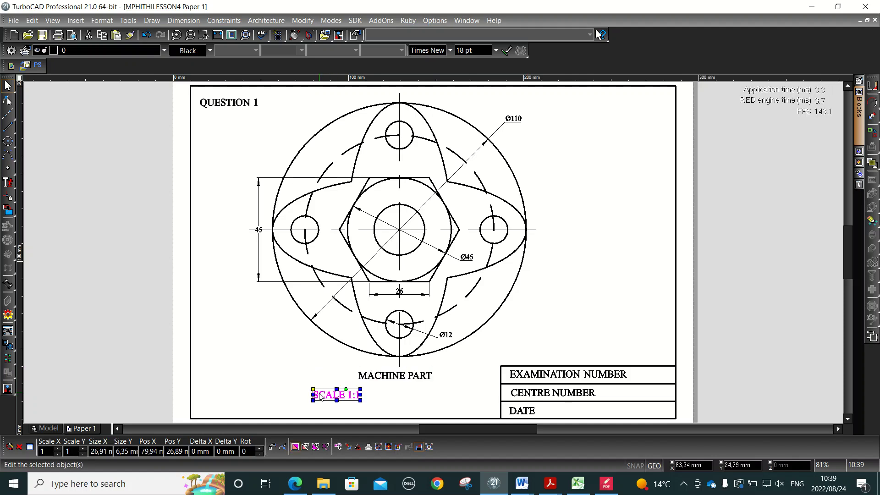
click(313, 390)
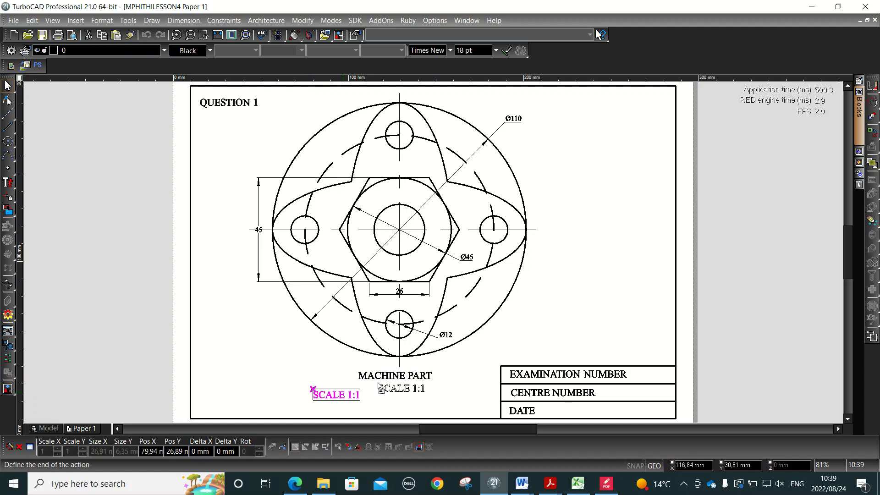
click(377, 383)
click(542, 399)
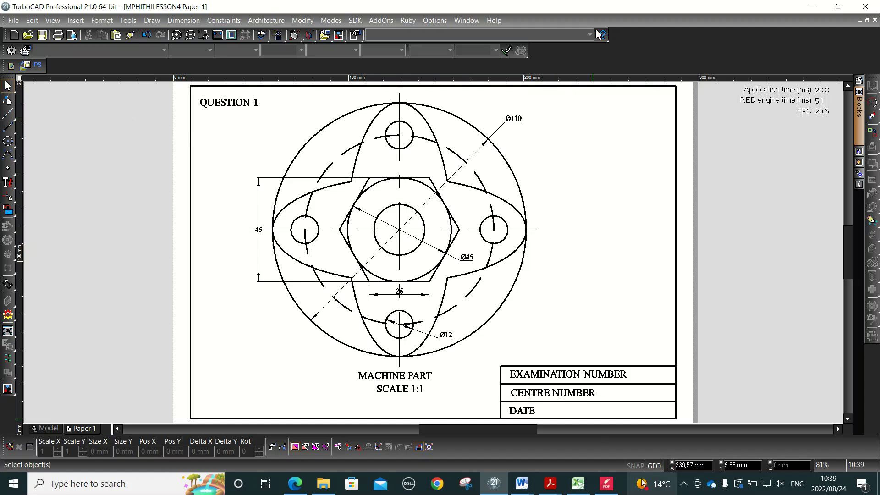
click(726, 486)
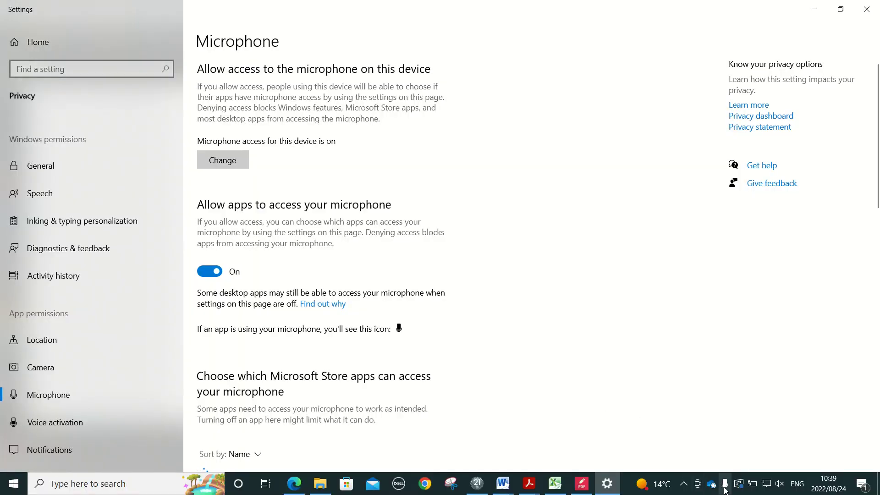
click(686, 485)
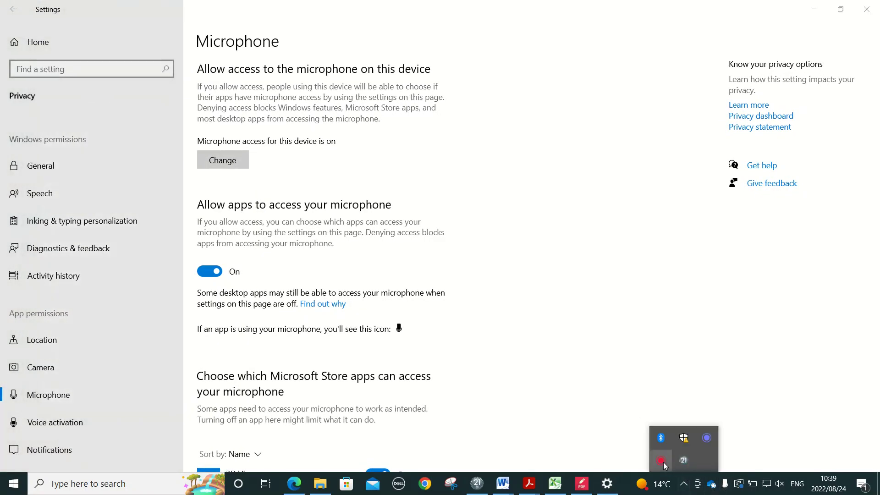